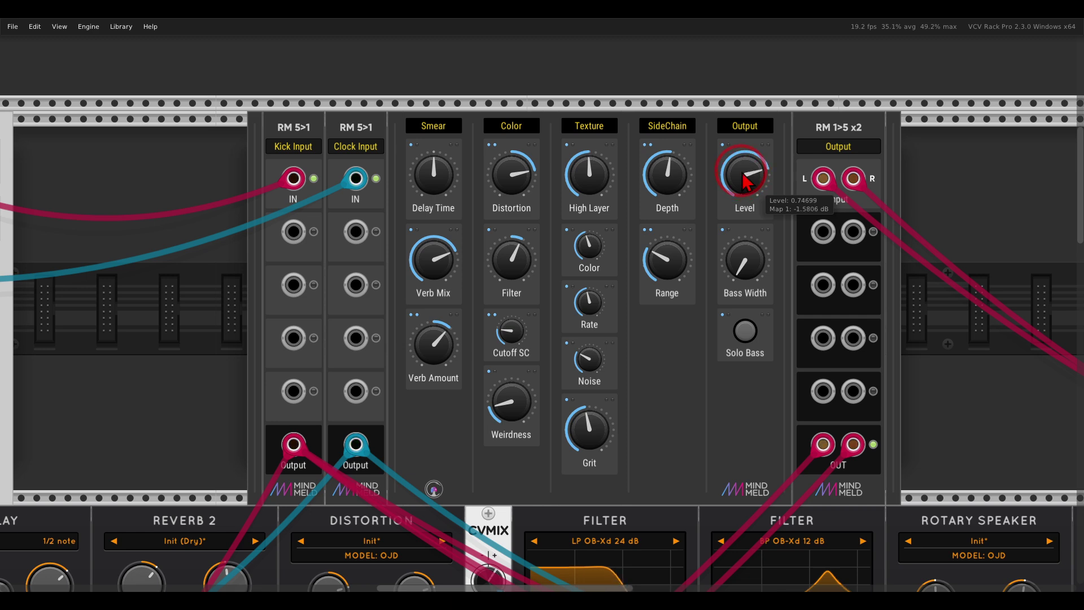
pyautogui.moveTo(528, 263)
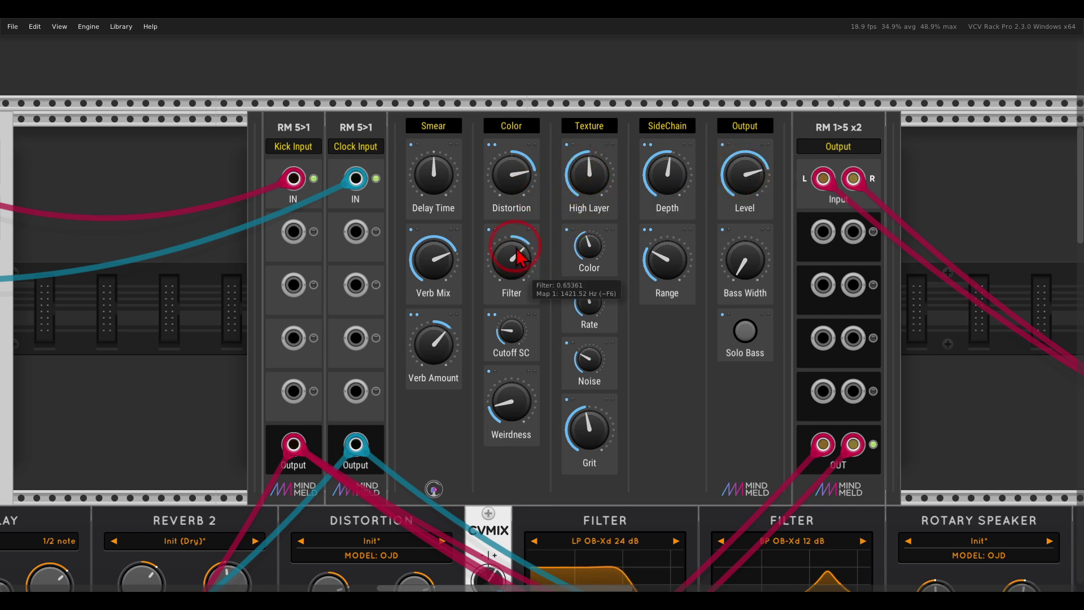
pyautogui.moveTo(505, 311)
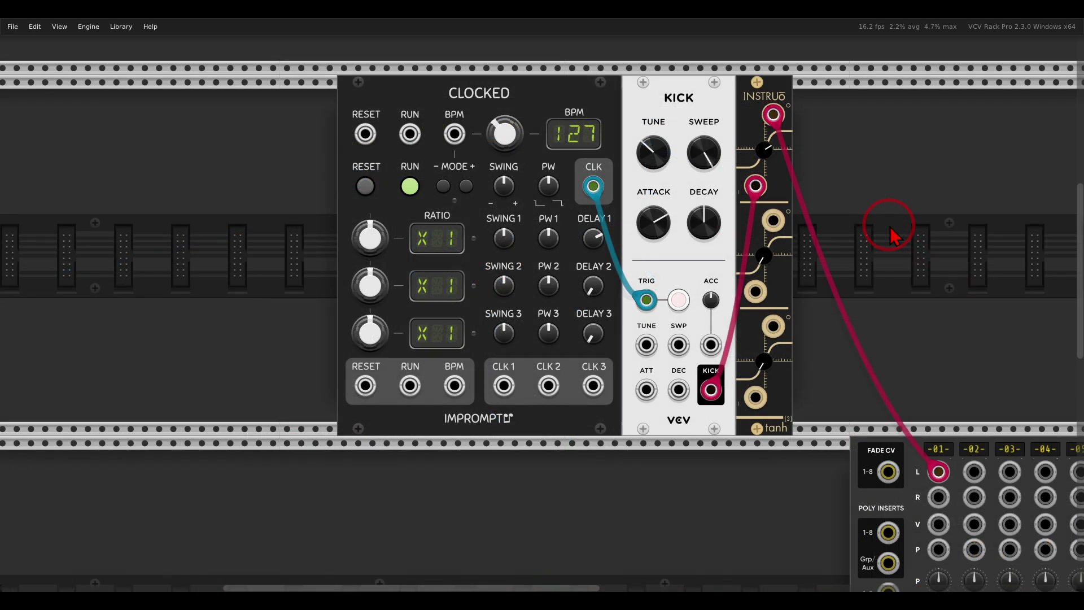
pyautogui.moveTo(711, 83)
pyautogui.mouseDown()
pyautogui.moveTo(673, 77)
pyautogui.moveTo(700, 80)
pyautogui.mouseUp()
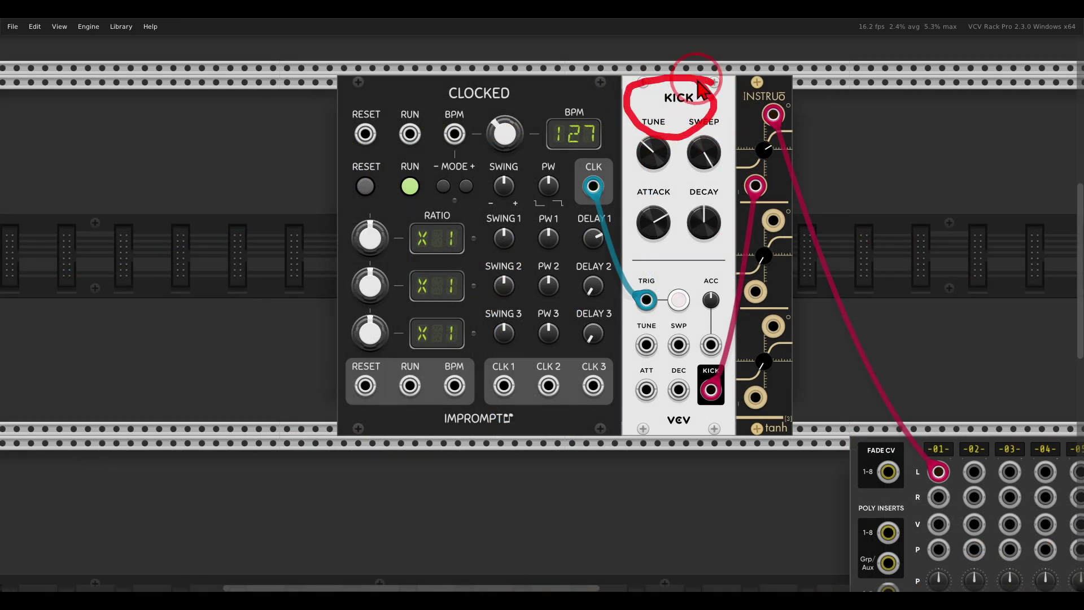
pyautogui.moveTo(796, 84)
pyautogui.mouseDown()
pyautogui.moveTo(735, 87)
pyautogui.moveTo(739, 123)
pyautogui.moveTo(802, 114)
pyautogui.mouseUp()
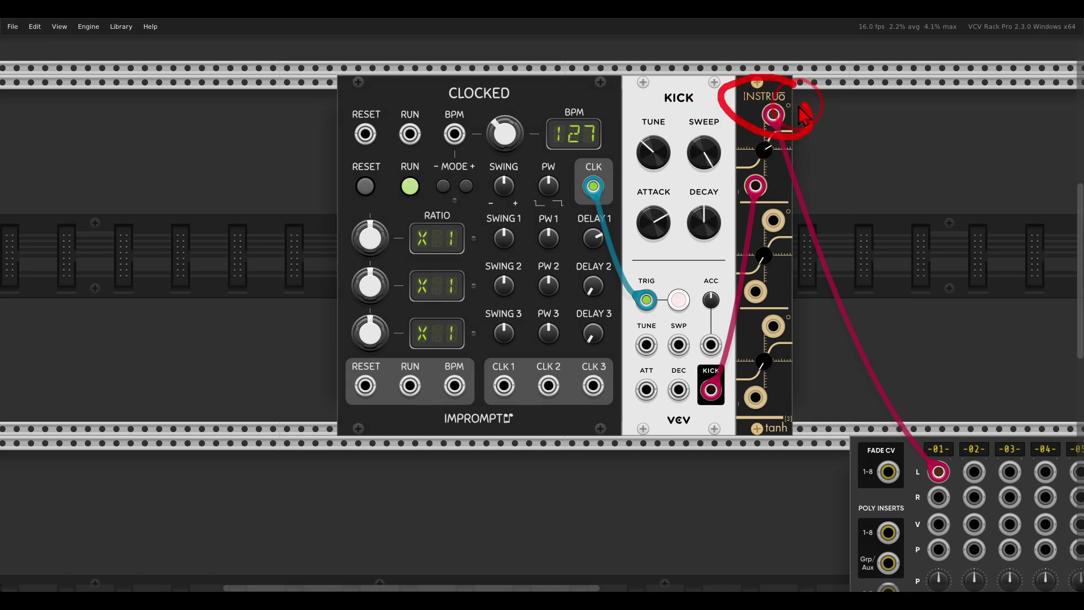
pyautogui.click(802, 115)
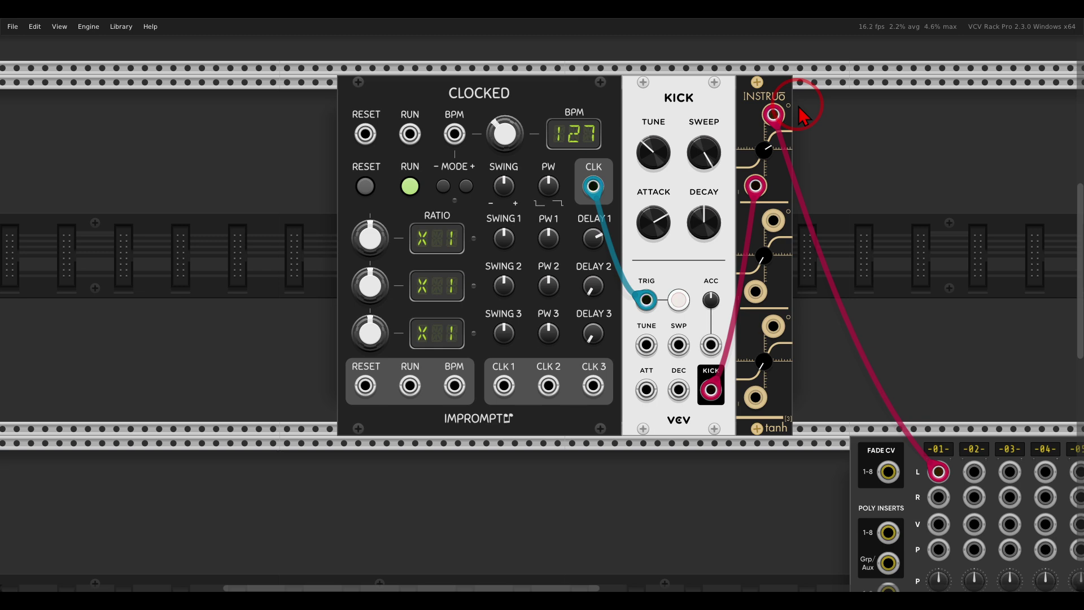
# - Listen to the dry kick by briefly unmuting mixer channel 1, and mute the channel again
pyautogui.moveTo(872, 347); pyautogui.dragTo(706, 92)
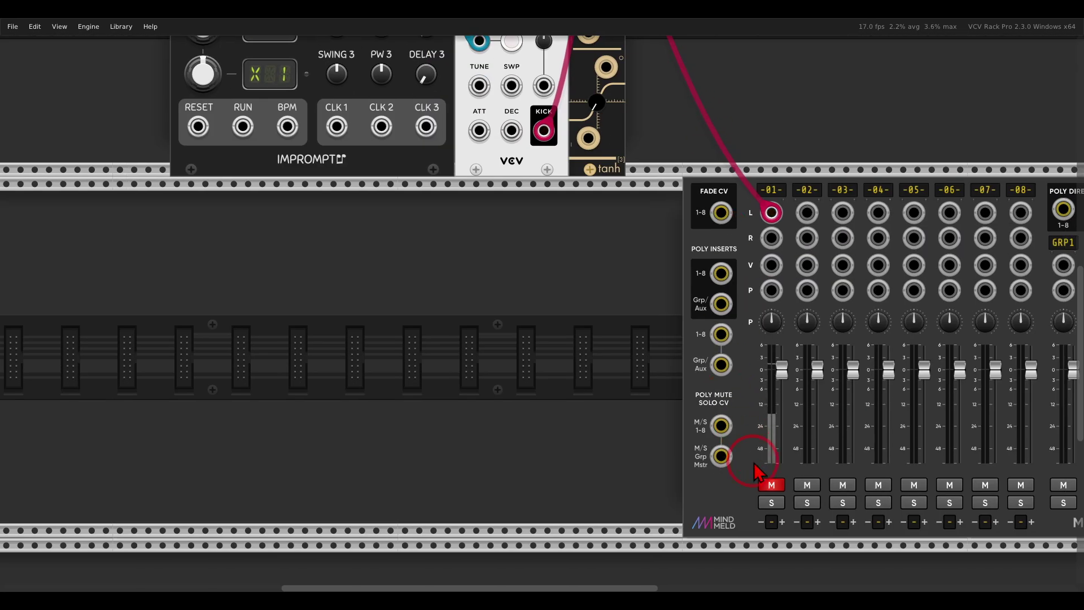
pyautogui.click(770, 487)
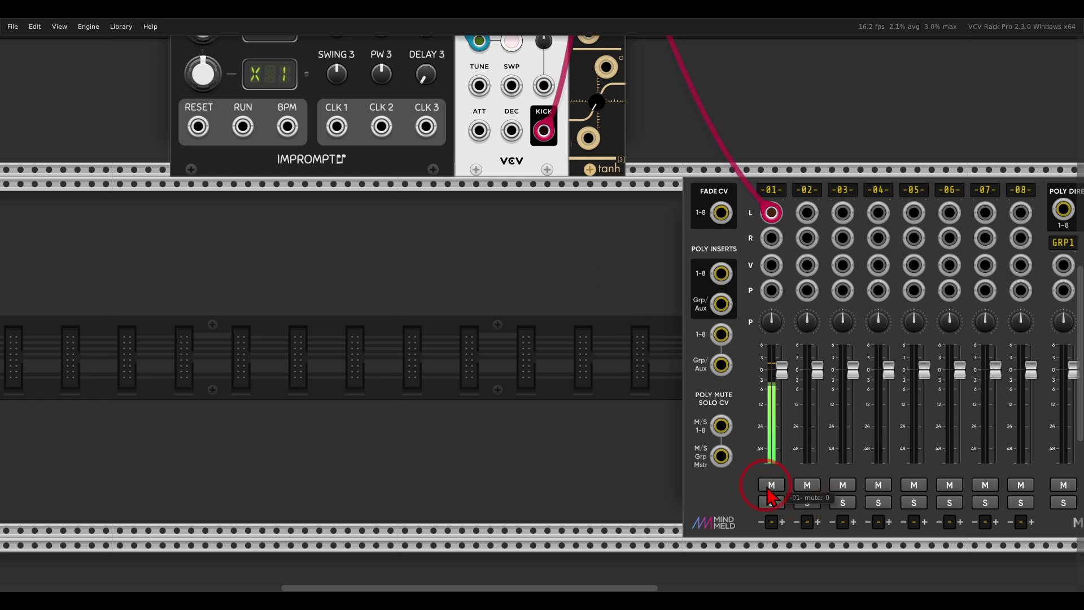
pyautogui.click(769, 490)
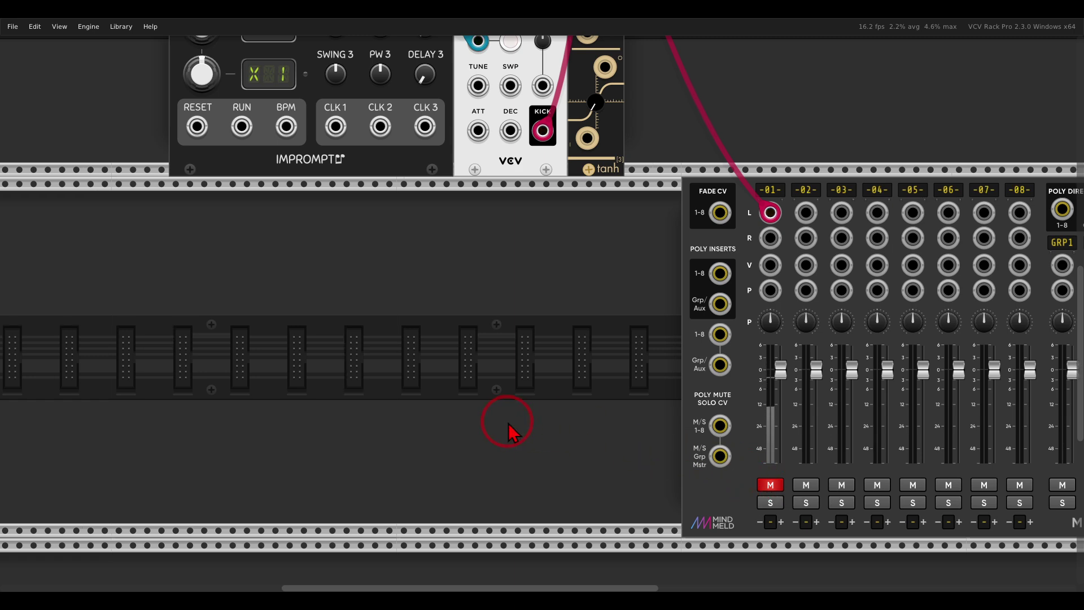
# - Add a Surge XT Delay module in the empty row space below the Clocked module
pyautogui.moveTo(510, 432); pyautogui.dragTo(762, 395)
pyautogui.rightClick(679, 366)
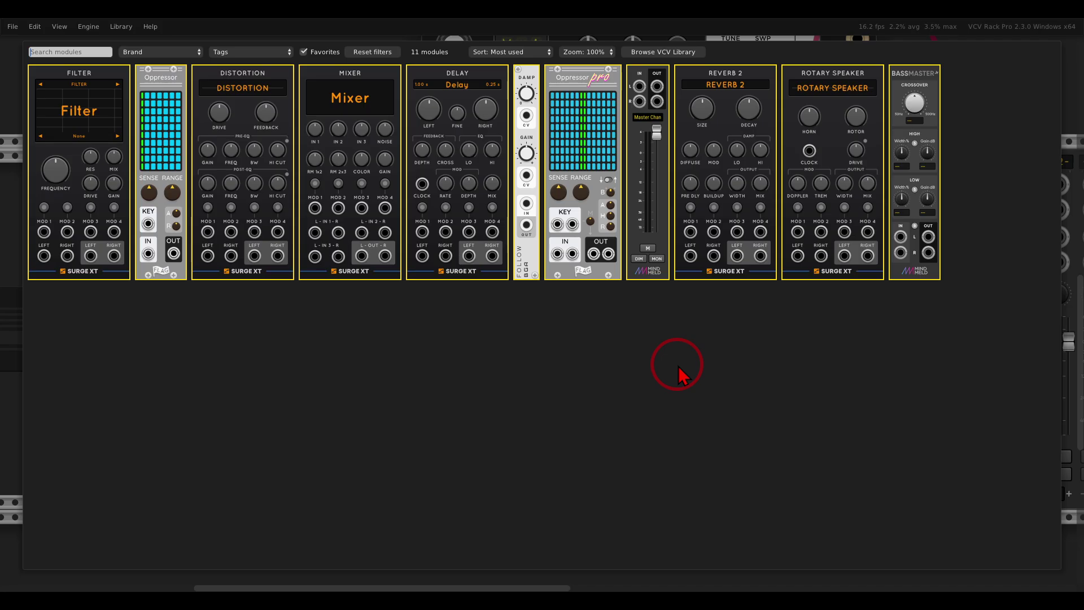
pyautogui.click(478, 243)
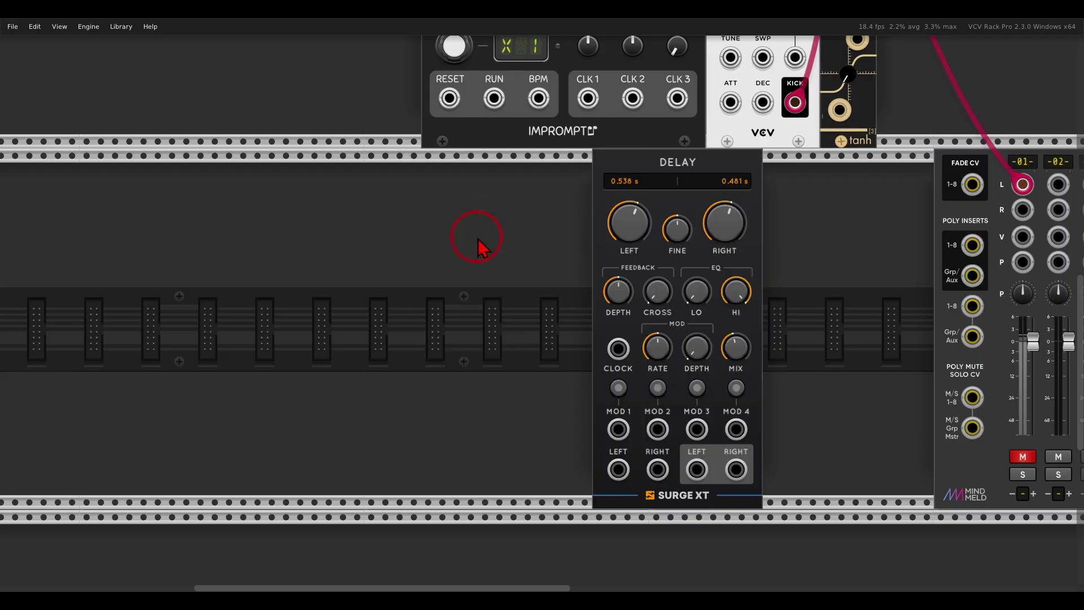
pyautogui.moveTo(478, 239); pyautogui.dragTo(479, 342)
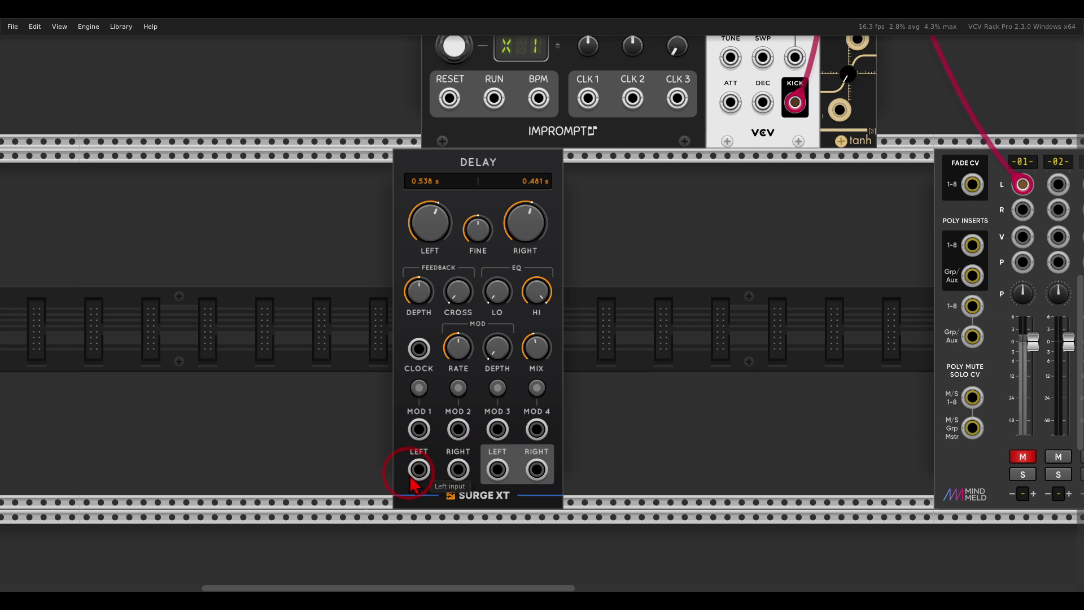
# - Patch the Kick output into the Delay's left input and the Delay's left output into mixer channel 2's left input
pyautogui.moveTo(419, 469); pyautogui.dragTo(795, 102)
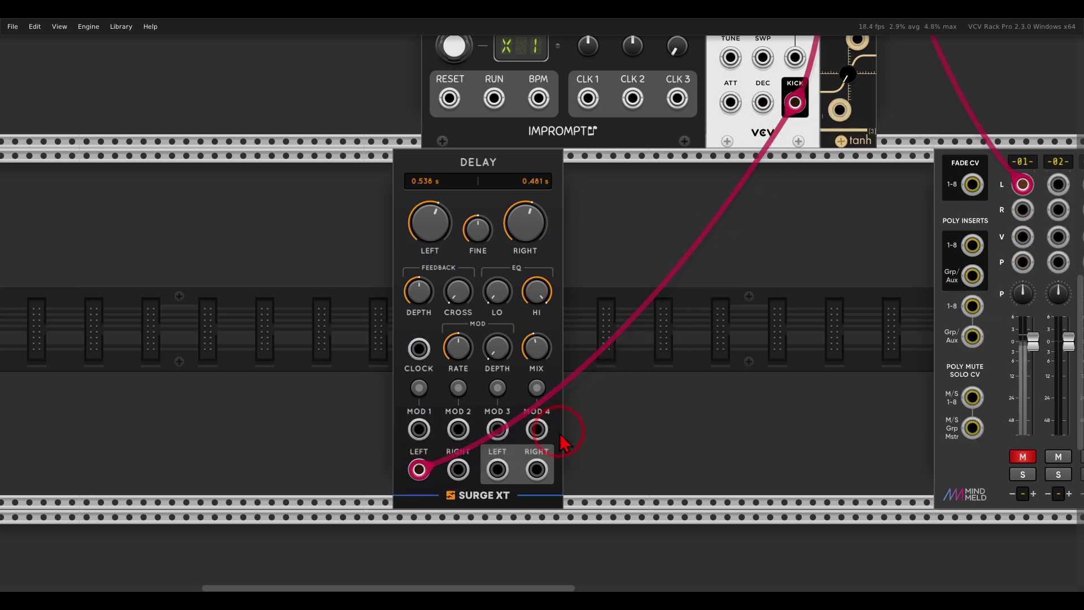
pyautogui.moveTo(504, 468); pyautogui.dragTo(1053, 197)
# - Align the Delay module with the left edge of Clocked and patch Clocked's CLK output into the Delay's clock input
pyautogui.moveTo(515, 176); pyautogui.dragTo(545, 175)
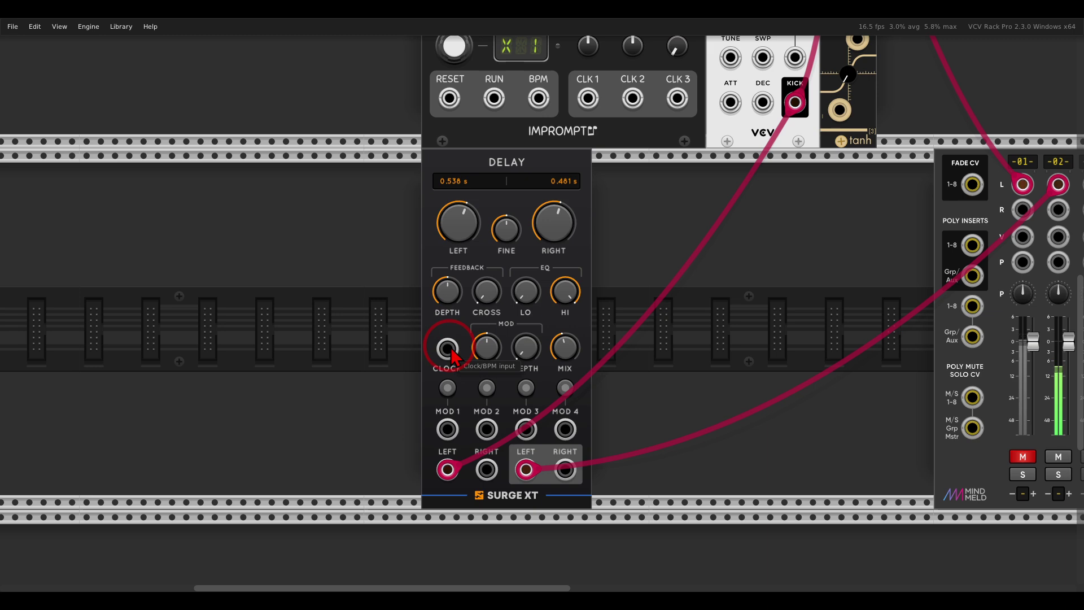
pyautogui.moveTo(448, 348); pyautogui.dragTo(676, 54)
pyautogui.scroll(-5, 610, 312)
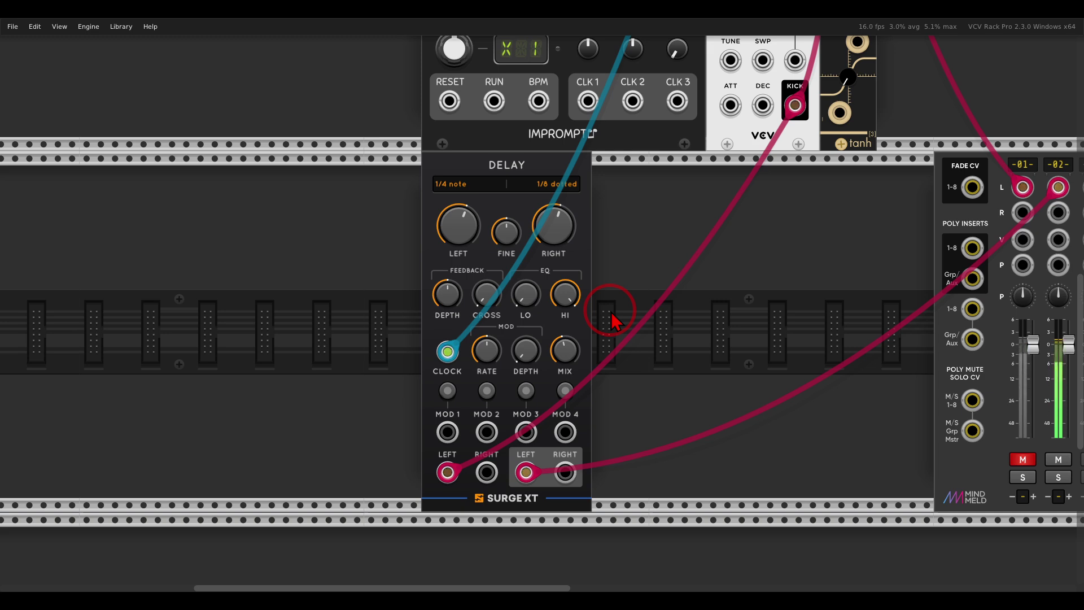
# - Set the Delay's left time to 1/16 note and turn its mix up to maximum
pyautogui.scroll(2, 475, 276)
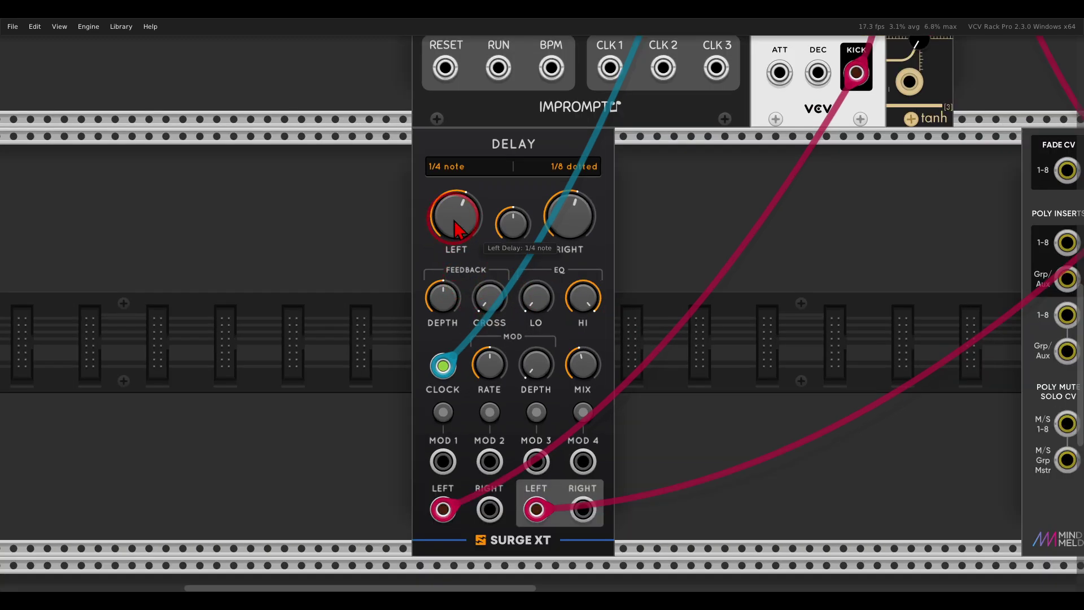
pyautogui.moveTo(455, 225); pyautogui.dragTo(457, 271)
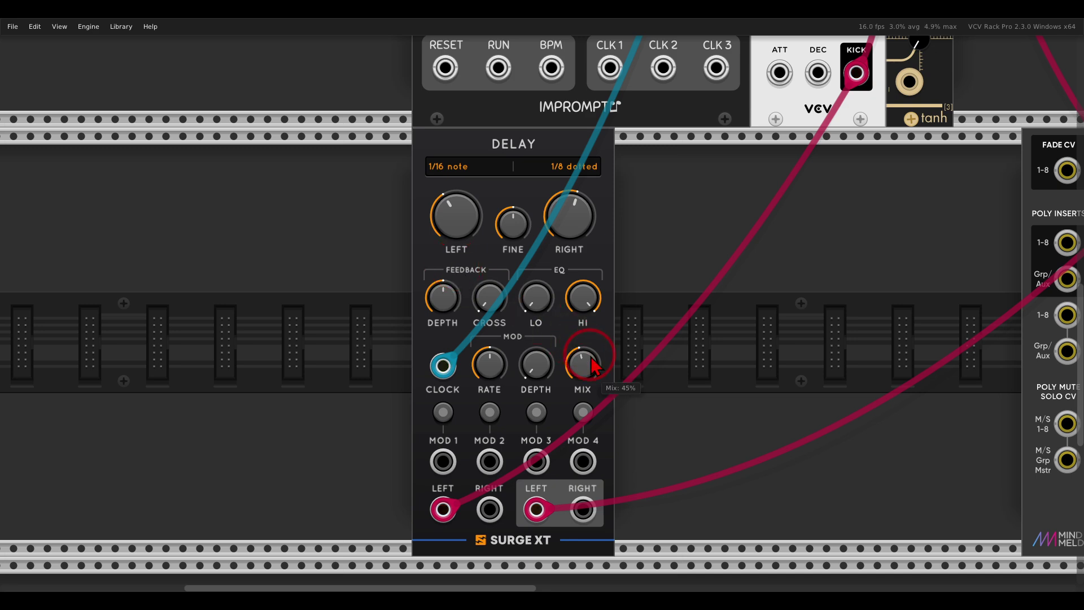
pyautogui.scroll(-2, 584, 366)
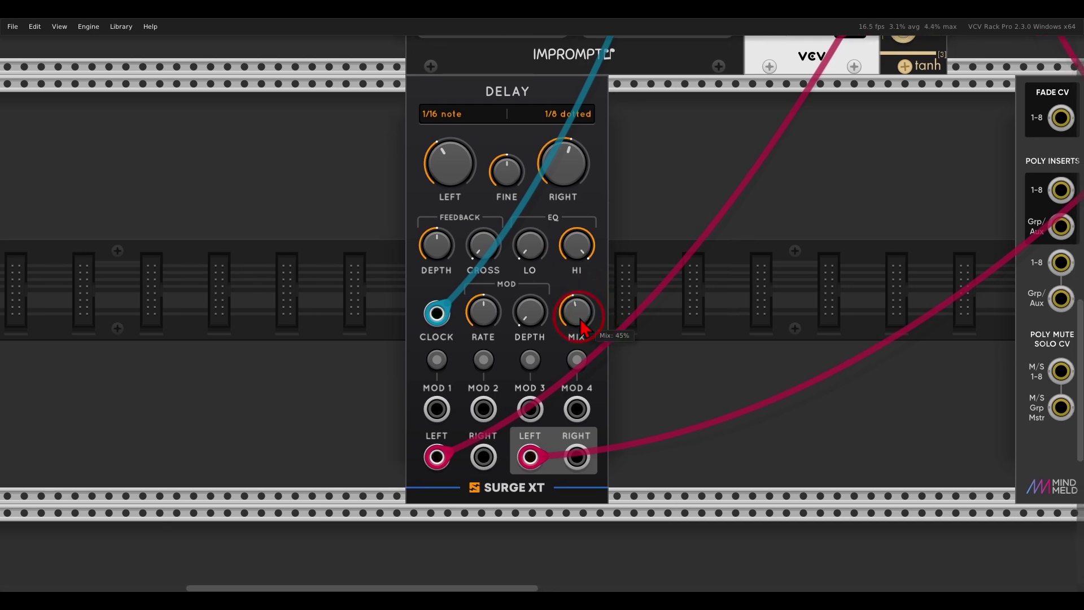
pyautogui.moveTo(580, 319); pyautogui.dragTo(557, 180)
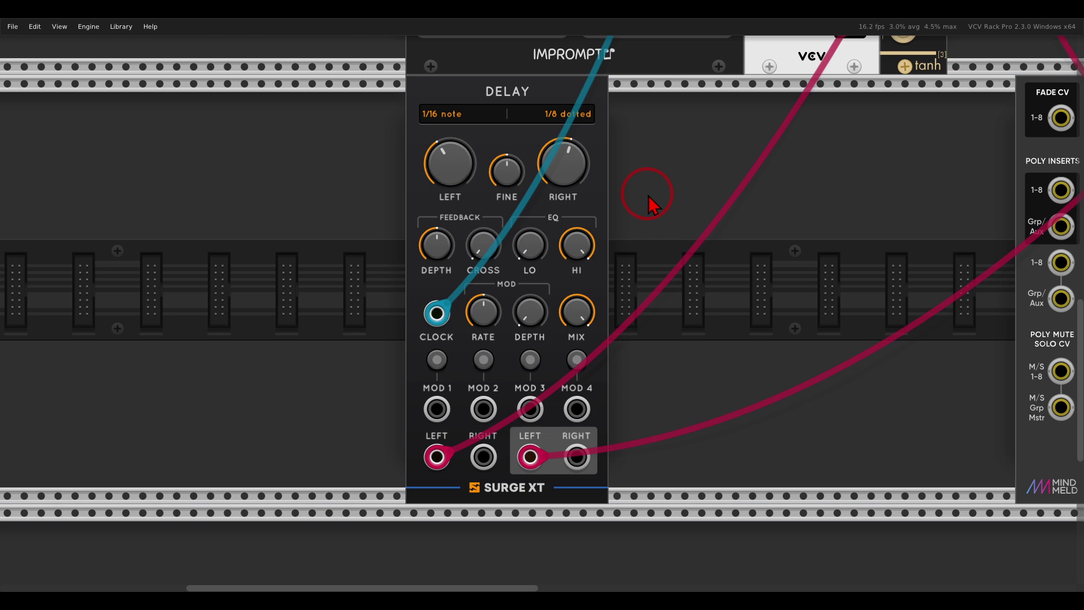
# - Audition the dry kick on mixer channel 1 alone and with the delayed signal on channel 2, and mute both channels
pyautogui.moveTo(883, 337); pyautogui.dragTo(841, 385)
pyautogui.scroll(8, 561, 322)
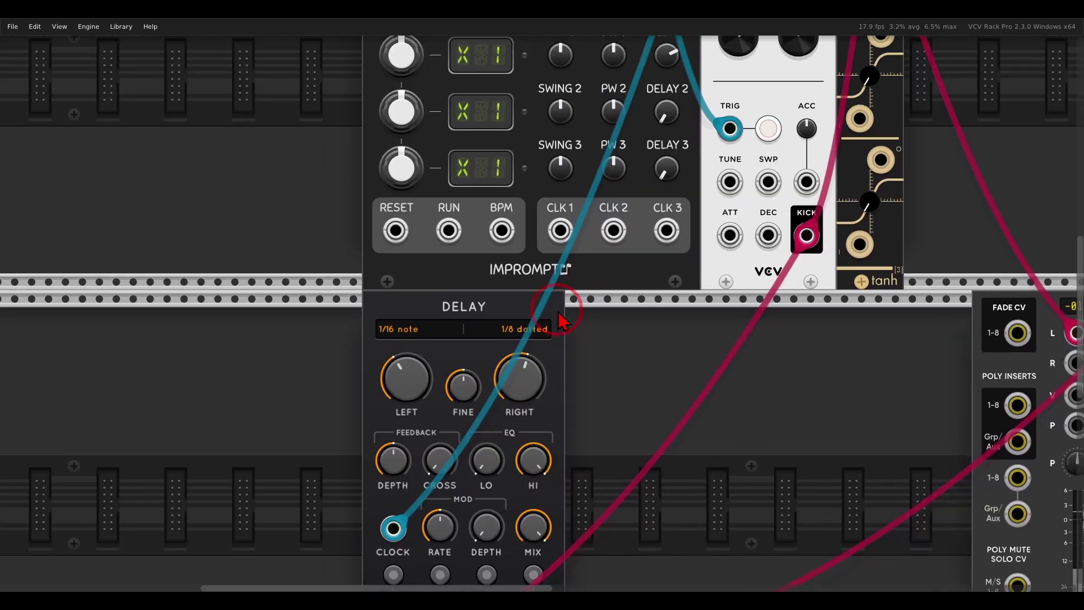
pyautogui.scroll(-6, 621, 282)
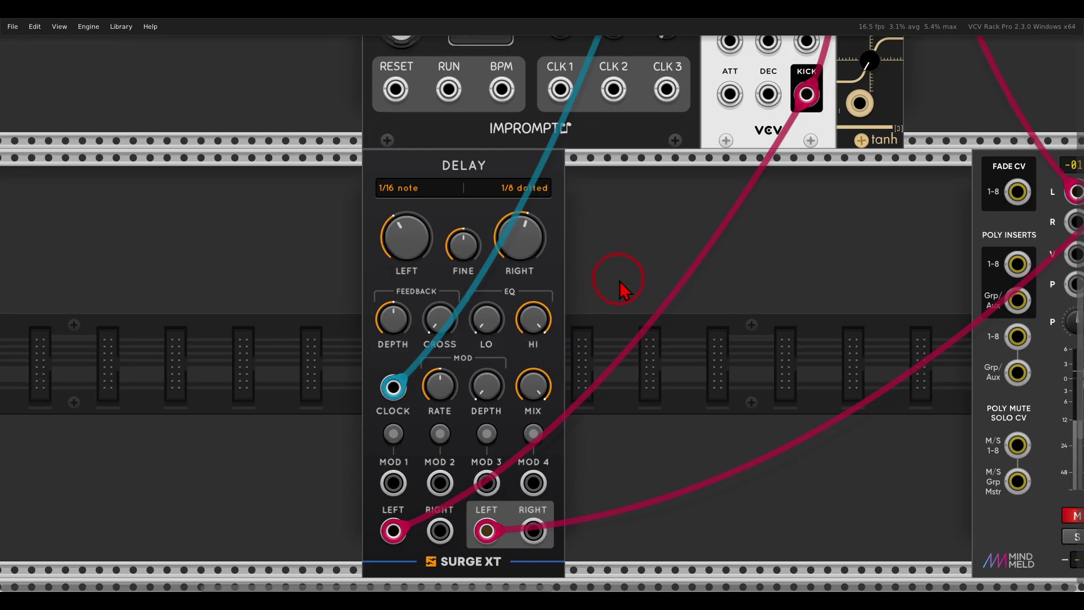
pyautogui.hscroll(3, 582, 291)
pyautogui.hscroll(3, 542, 293)
pyautogui.scroll(-1, 542, 293)
pyautogui.click(828, 417)
pyautogui.click(785, 417)
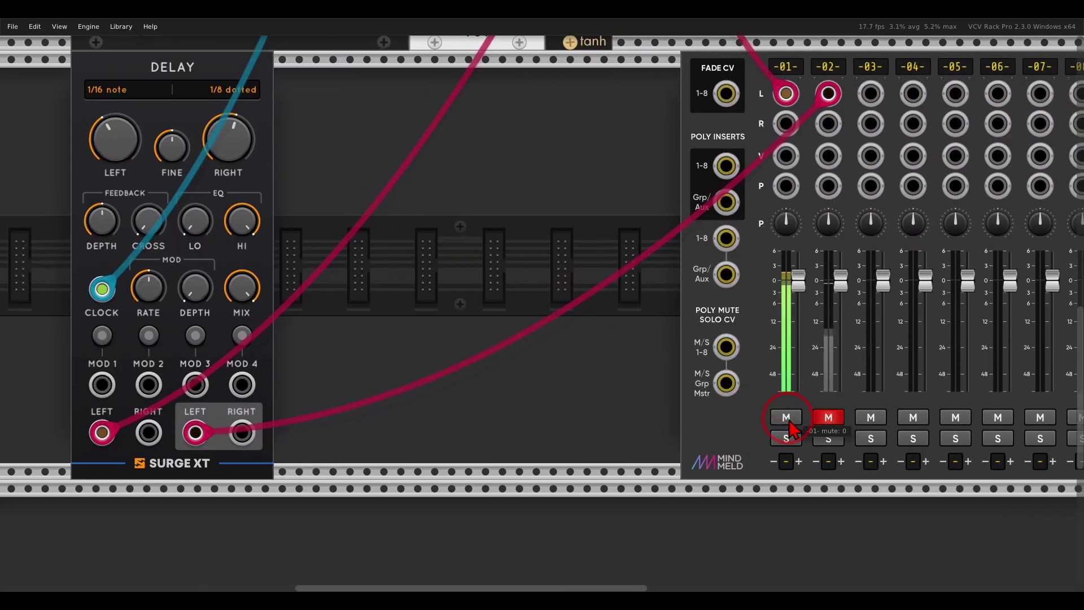
pyautogui.click(821, 419)
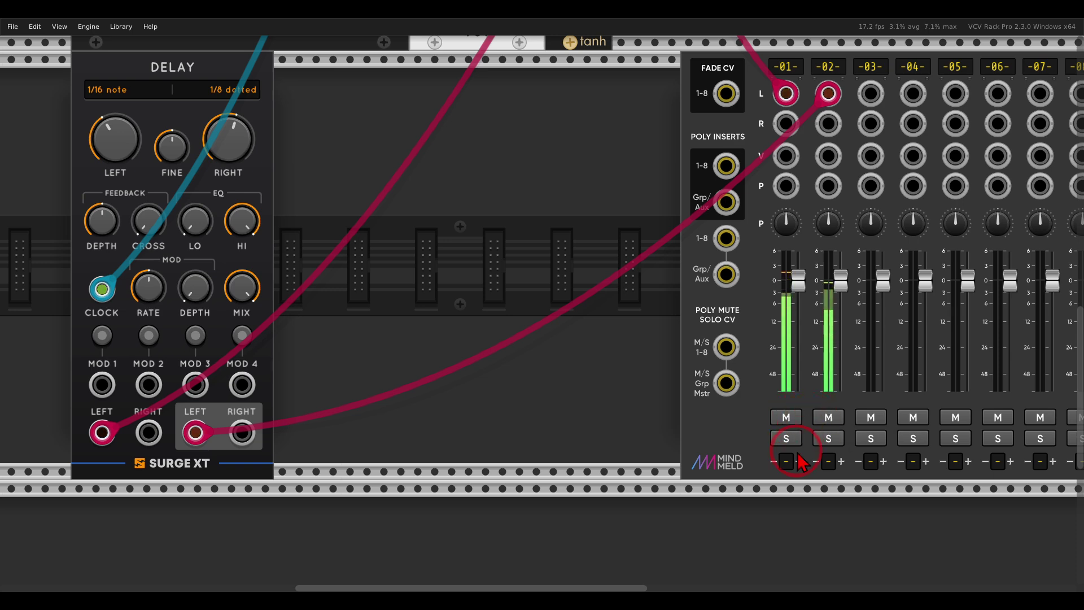
pyautogui.click(828, 418)
pyautogui.click(785, 417)
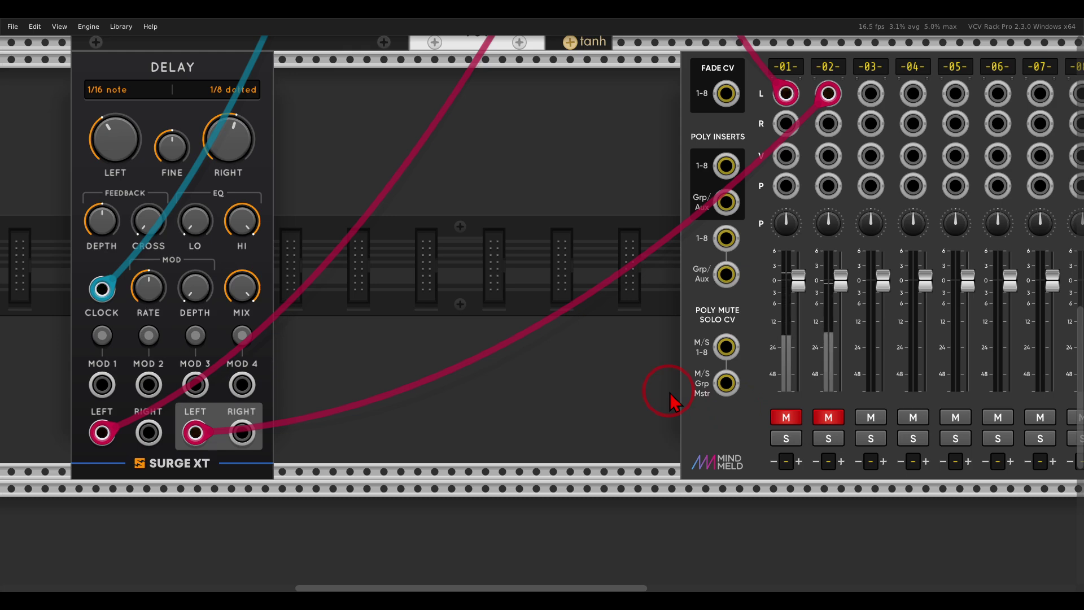
# - Add a Surge XT Reverb 2 module directly beside the Delay
pyautogui.scroll(-3, 670, 401)
pyautogui.rightClick(629, 300)
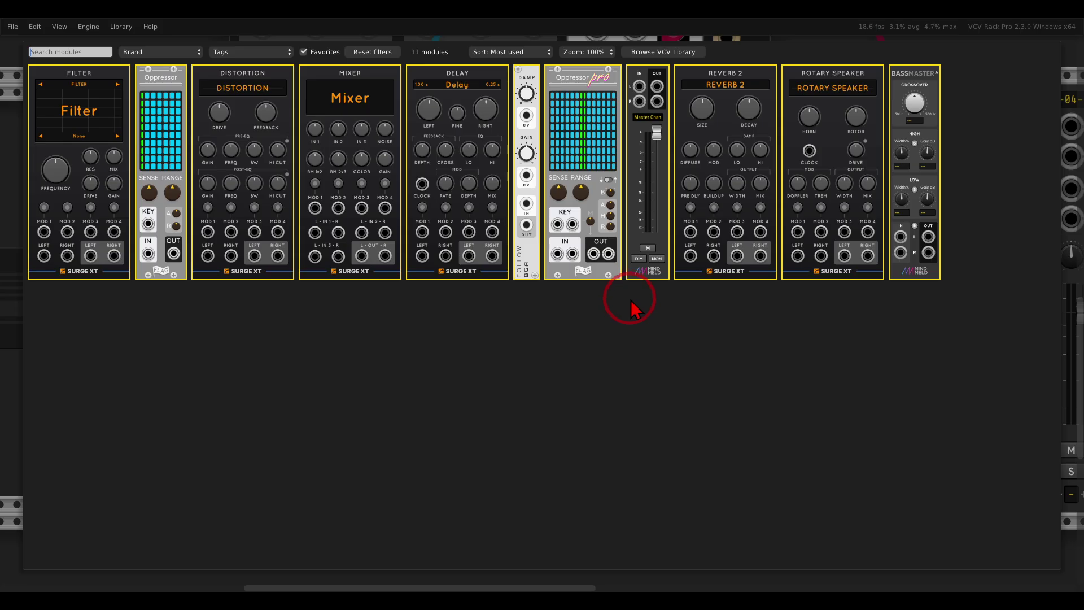
pyautogui.moveTo(724, 179); pyautogui.dragTo(515, 273)
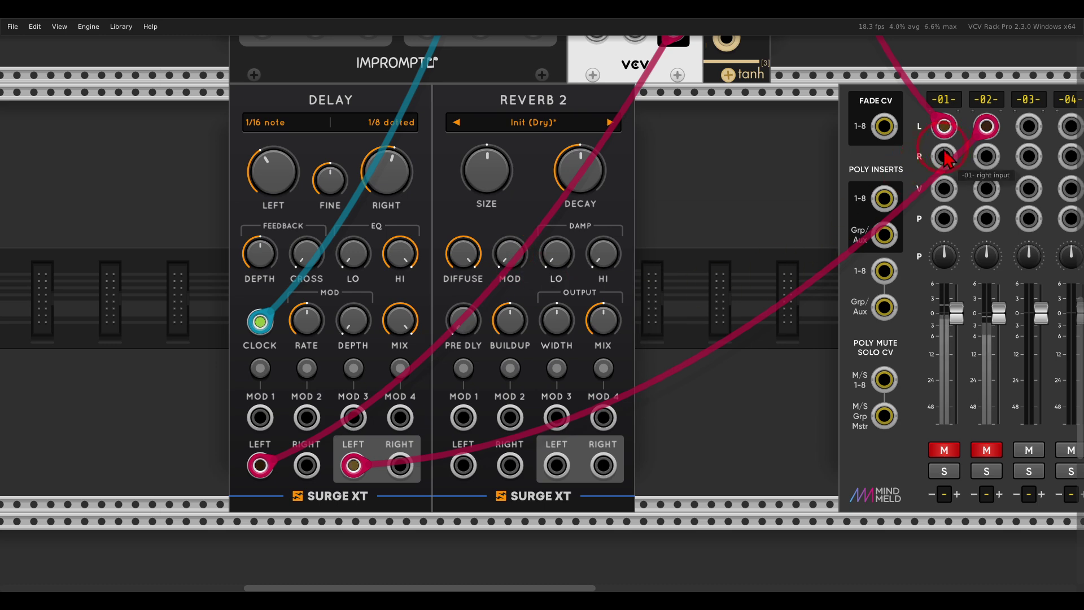
# - Reroute the Delay's left output into Reverb 2's left input and patch Reverb 2's stereo outputs into mixer channel 2
pyautogui.moveTo(979, 137); pyautogui.dragTo(465, 465)
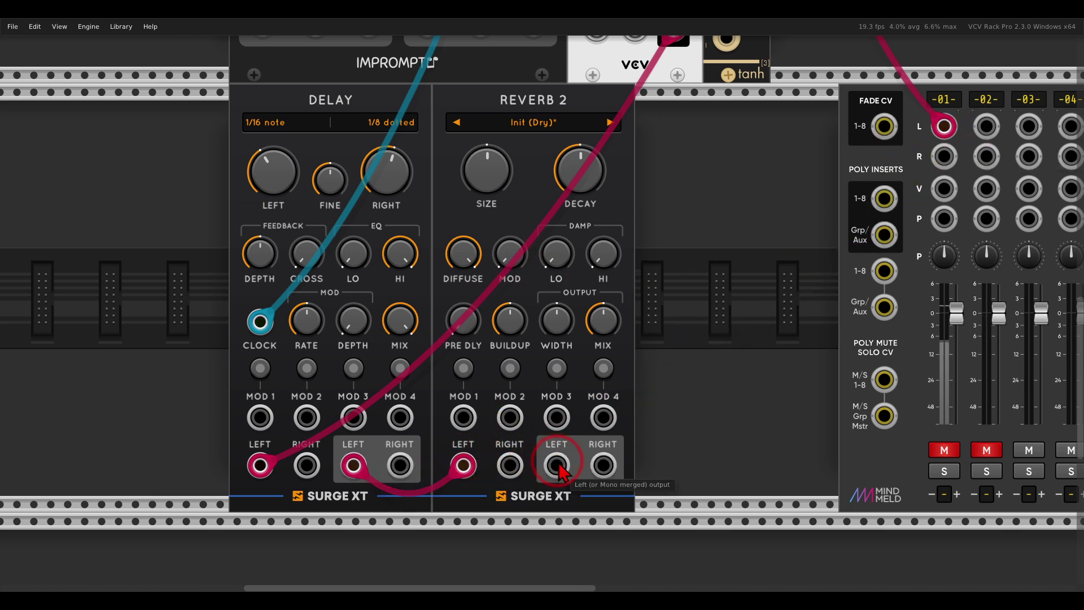
pyautogui.moveTo(556, 465); pyautogui.dragTo(603, 465)
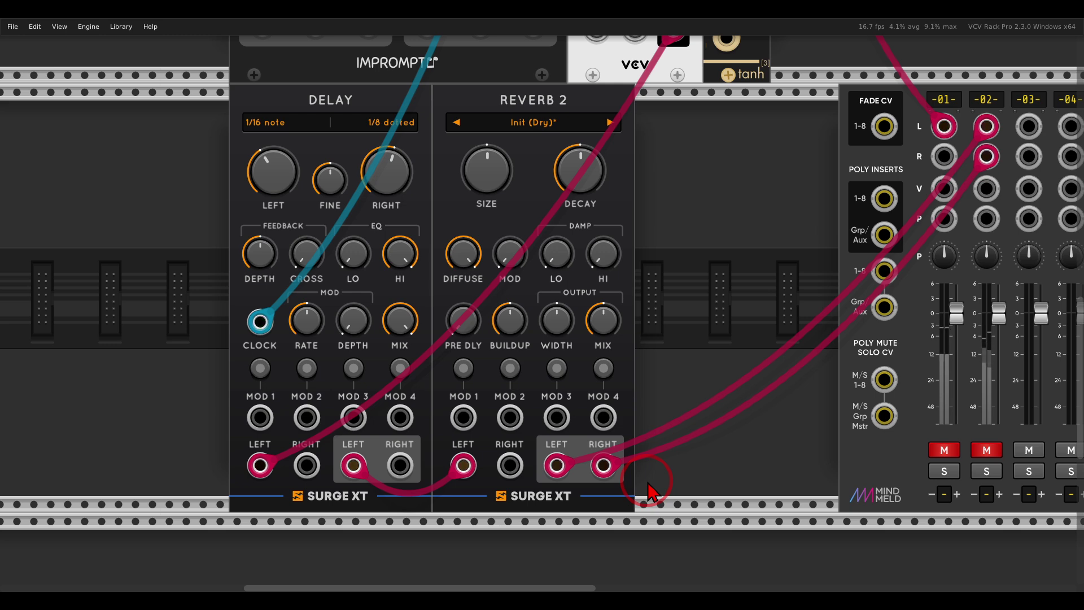
# - Unmute mixer channel 2 and set Reverb 2's room size to 32.79%
pyautogui.click(986, 450)
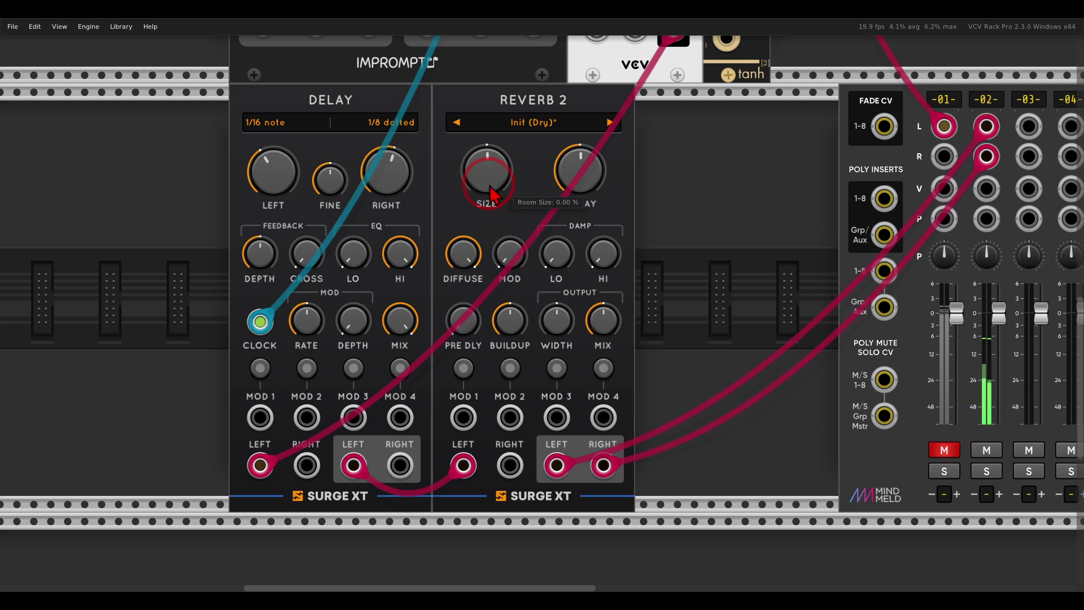
pyautogui.moveTo(490, 194); pyautogui.dragTo(477, 164)
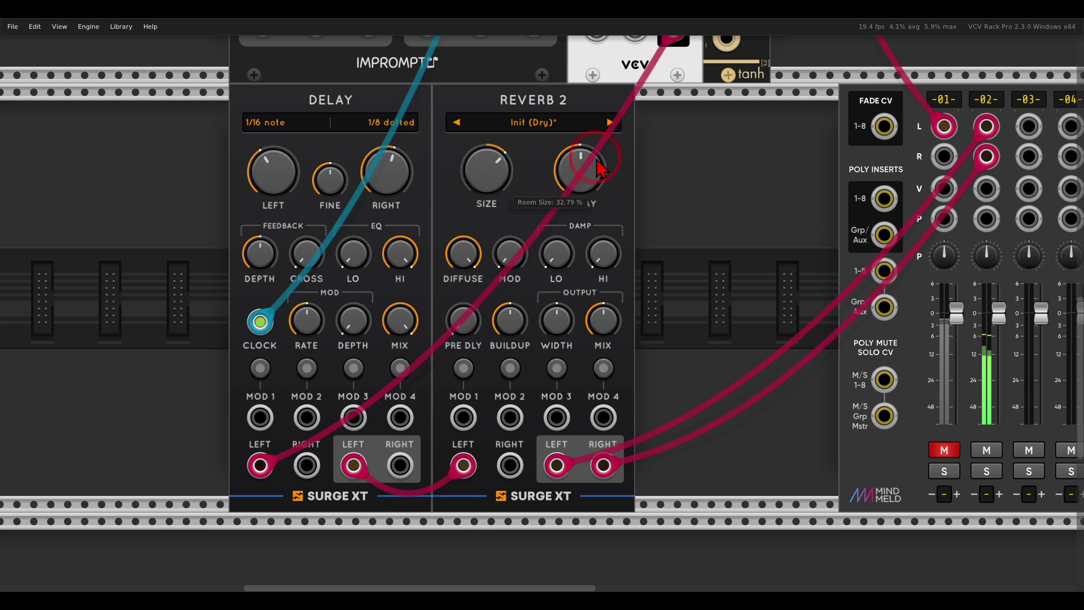
# - Shorten Reverb 2's decay time to 0.642 s and raise its output mix and buildup
pyautogui.click(589, 179)
pyautogui.moveTo(588, 177); pyautogui.dragTo(591, 228)
pyautogui.moveTo(596, 316); pyautogui.dragTo(583, 273)
pyautogui.moveTo(586, 199); pyautogui.dragTo(569, 174)
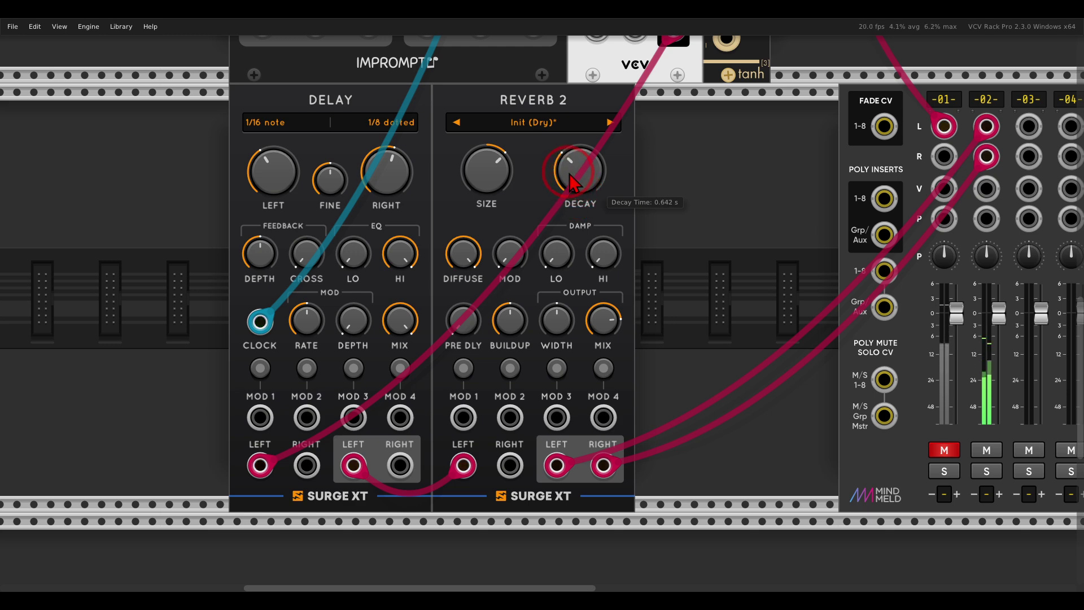
pyautogui.click(503, 329)
pyautogui.moveTo(497, 311); pyautogui.dragTo(492, 296)
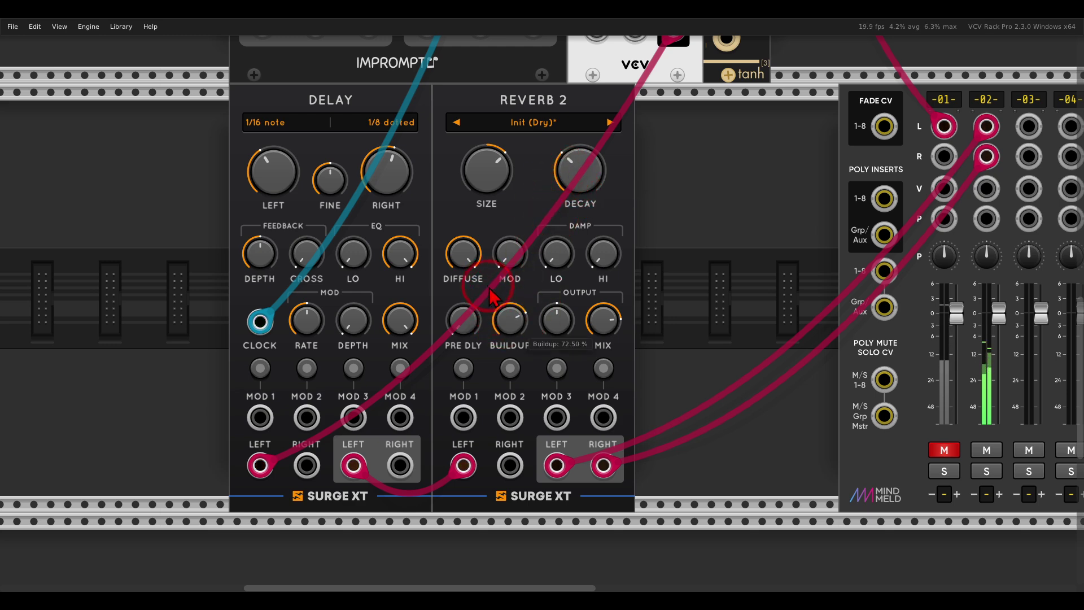
# - Mute mixer channel 2 and add a Surge XT Distortion module between Reverb 2 and the mixer
pyautogui.click(917, 446)
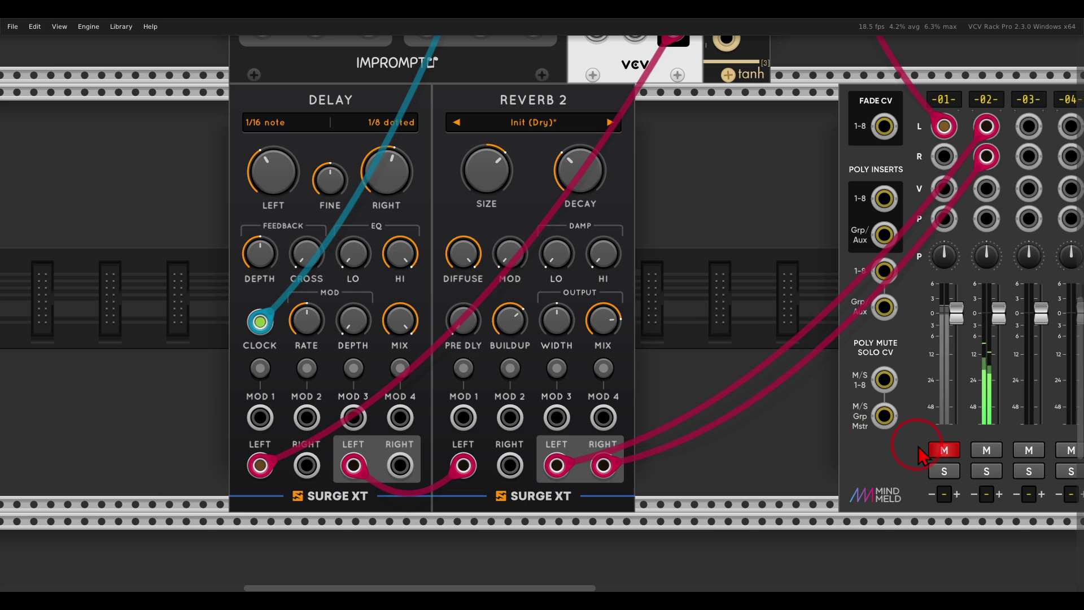
pyautogui.click(986, 450)
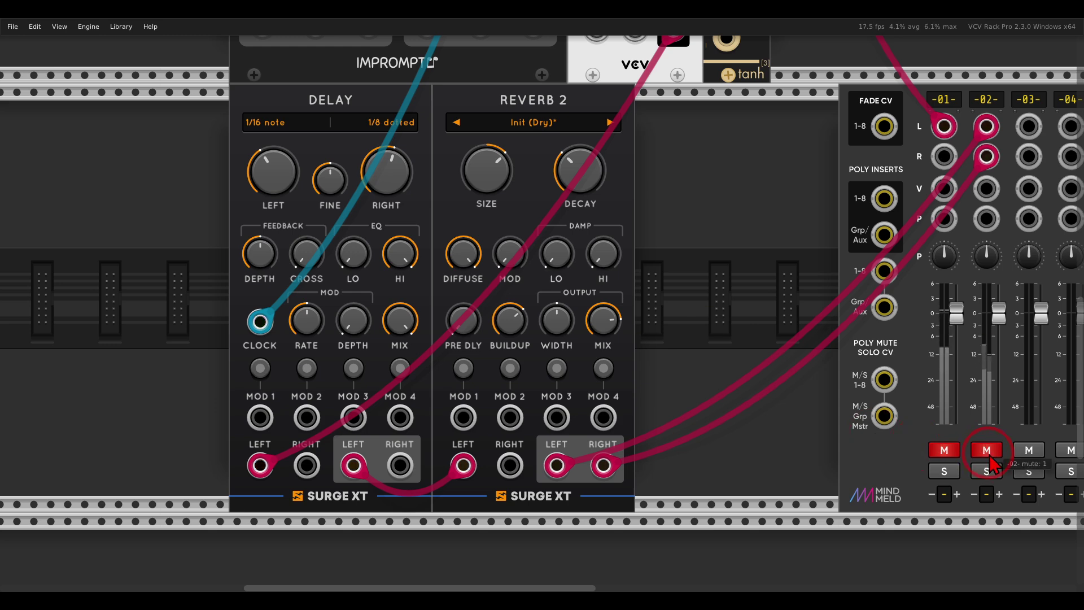
pyautogui.rightClick(727, 282)
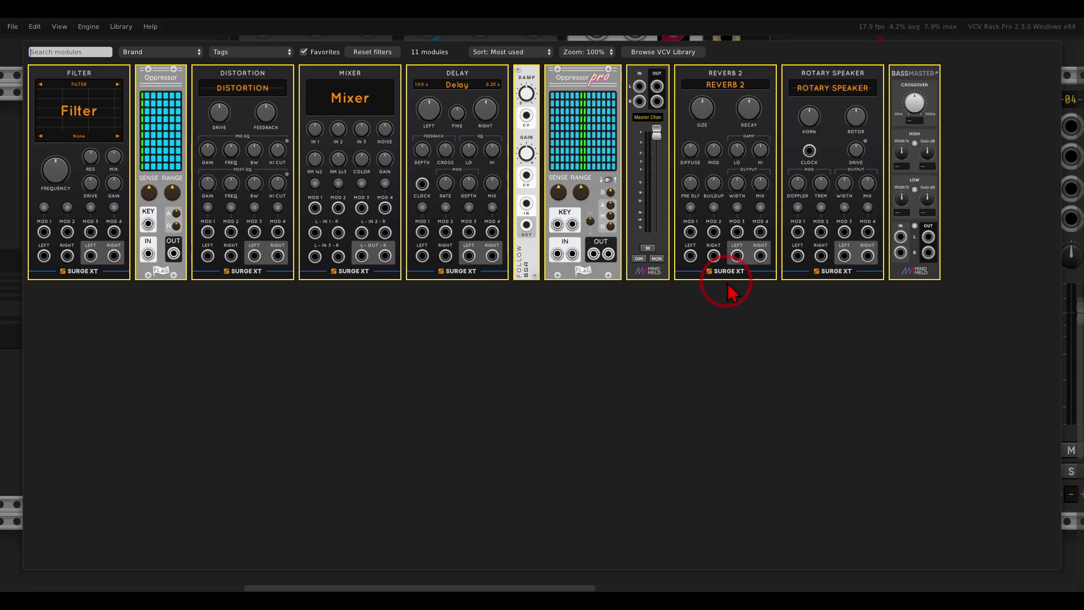
pyautogui.click(252, 152)
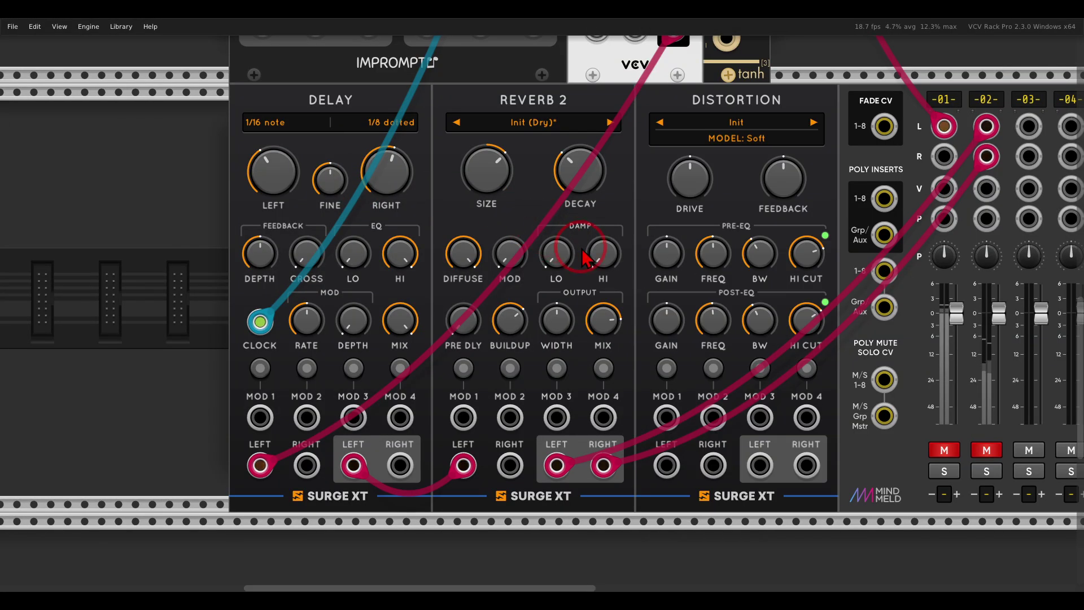
# - Set the Distortion model to OJD and patch the module in stereo between Reverb 2 and mixer channel 2
pyautogui.click(752, 137)
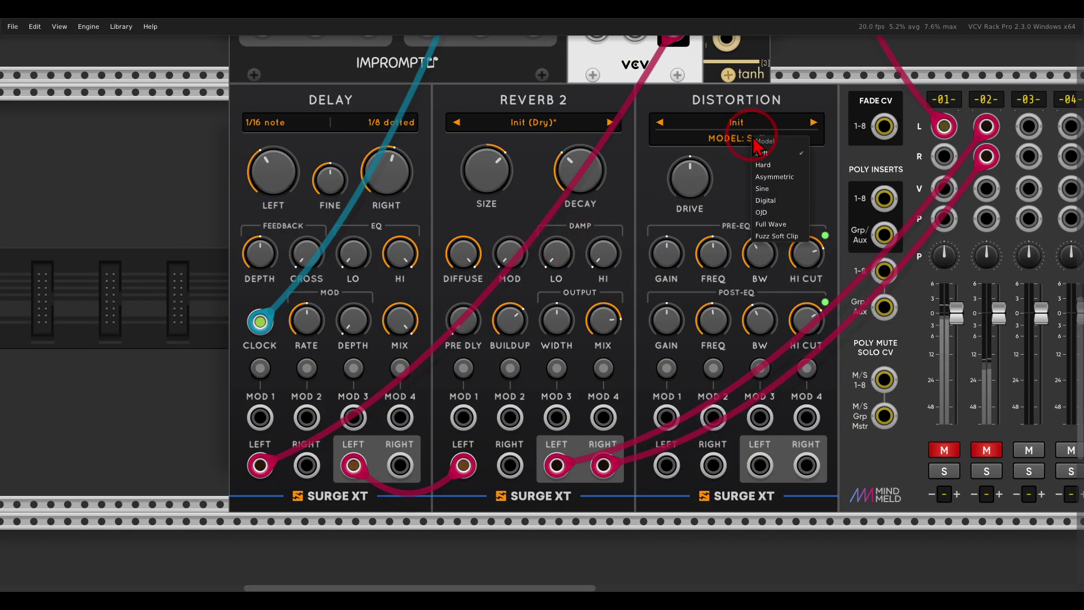
pyautogui.click(761, 213)
pyautogui.moveTo(986, 126); pyautogui.dragTo(666, 465)
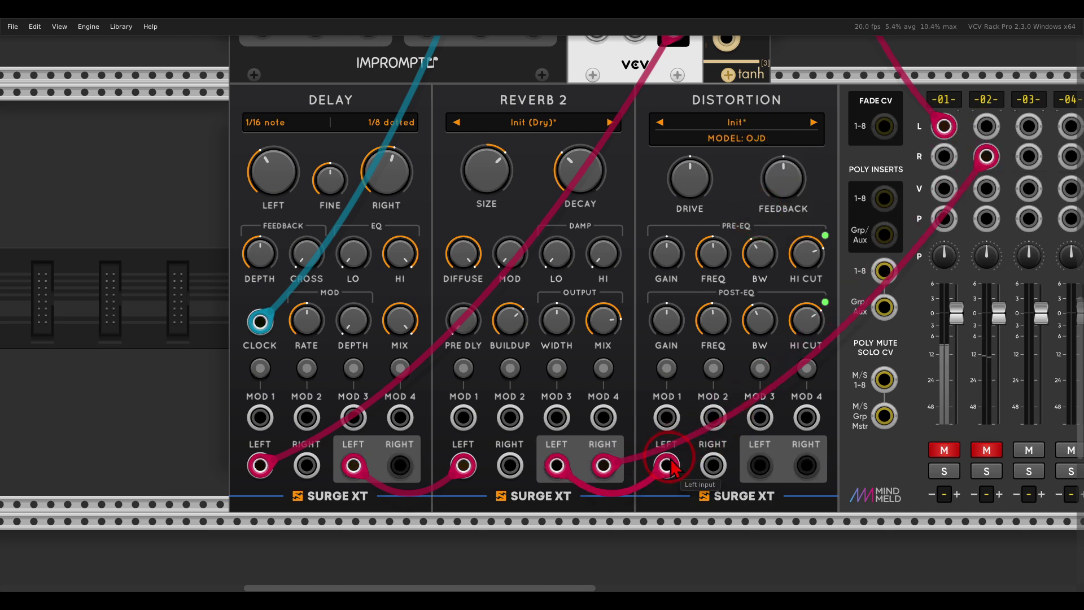
pyautogui.moveTo(986, 155); pyautogui.dragTo(806, 465)
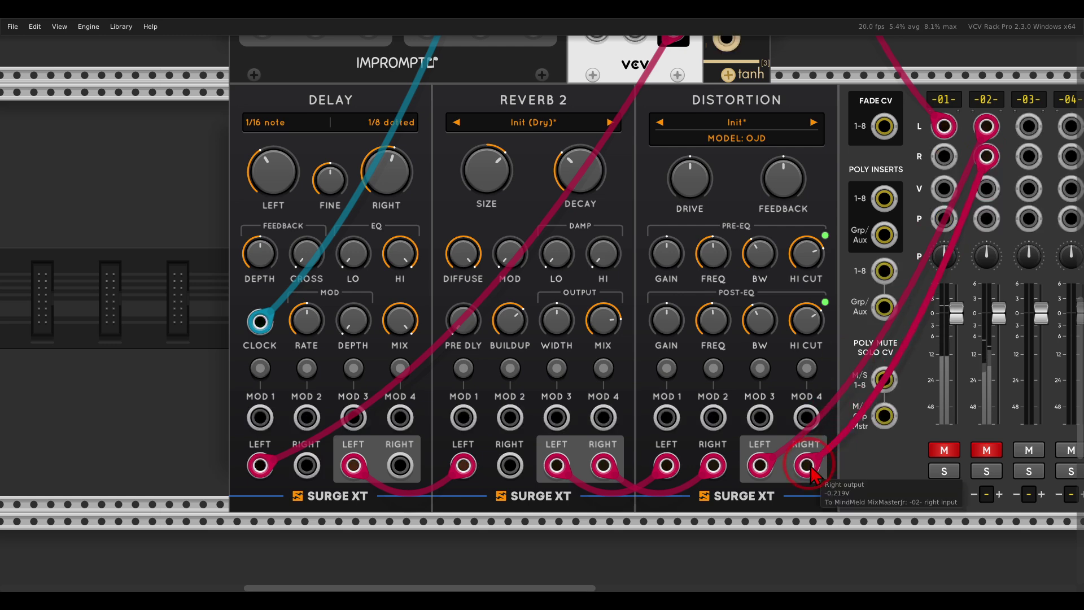
# - Unmute mixer channel 2 and disable the Distortion's pre-EQ and post-EQ high cuts
pyautogui.click(986, 450)
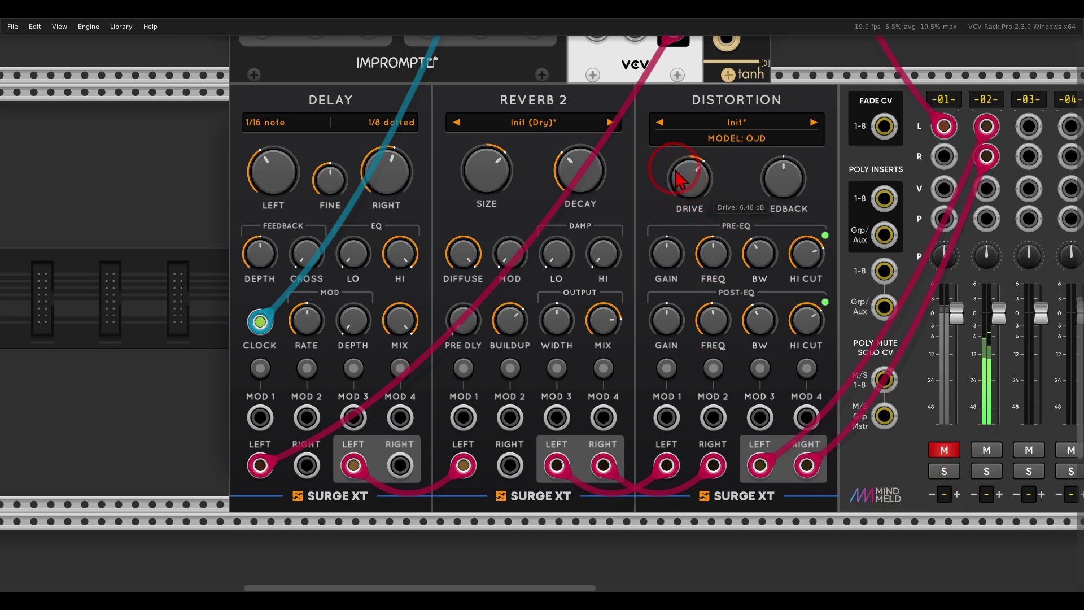
pyautogui.click(825, 235)
pyautogui.click(825, 302)
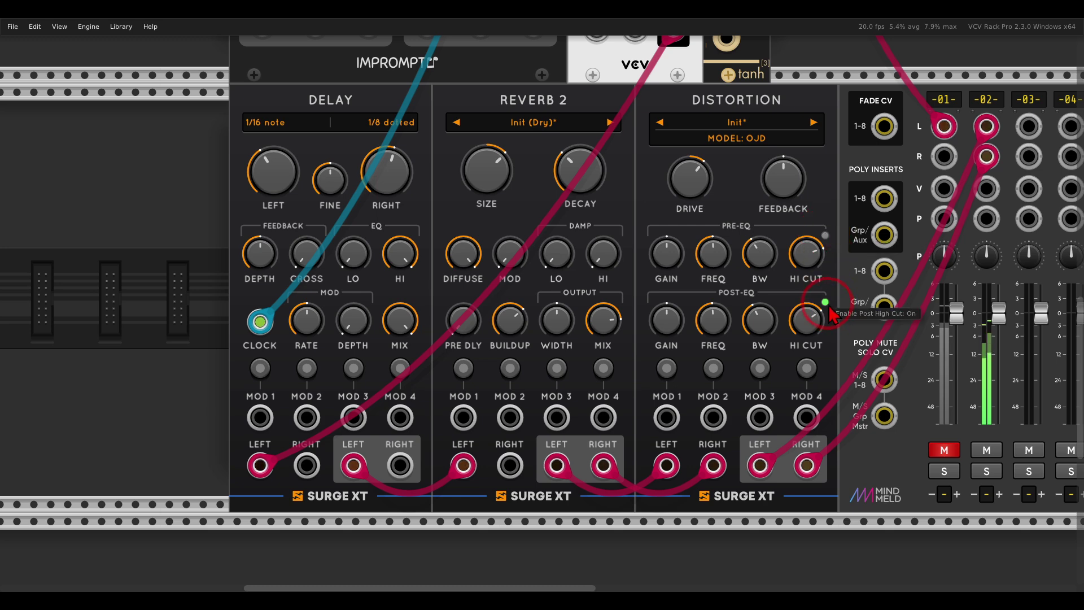
# - Raise the Distortion's drive to 12.81 dB and increase its feedback
pyautogui.hscroll(2, 705, 242)
pyautogui.moveTo(624, 187); pyautogui.dragTo(621, 164)
pyautogui.moveTo(710, 192); pyautogui.dragTo(706, 144)
pyautogui.moveTo(628, 185); pyautogui.dragTo(629, 182)
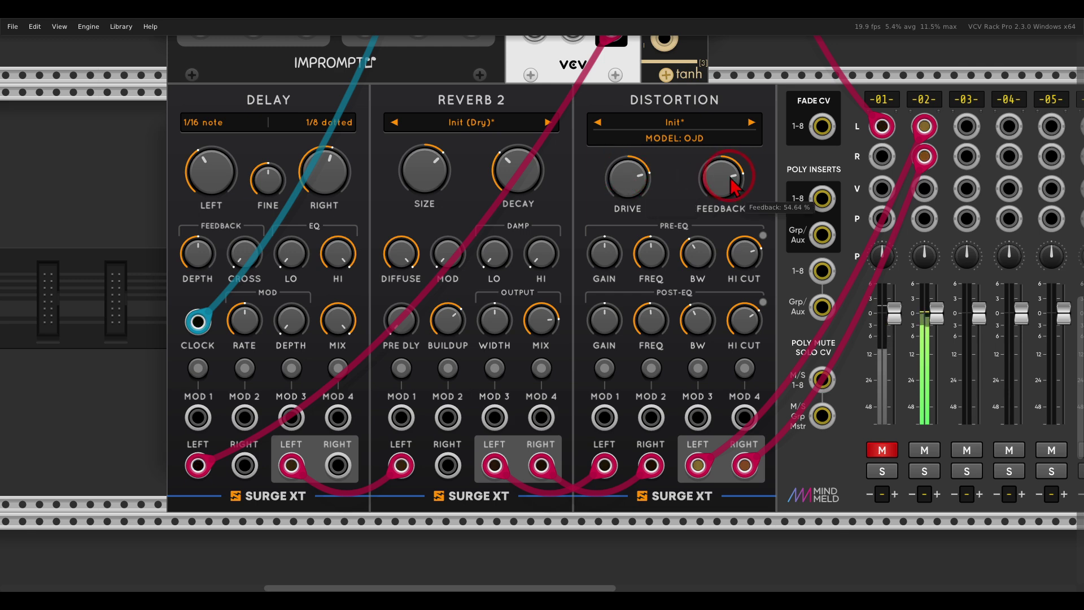
pyautogui.moveTo(724, 167); pyautogui.dragTo(728, 184)
pyautogui.click(625, 201)
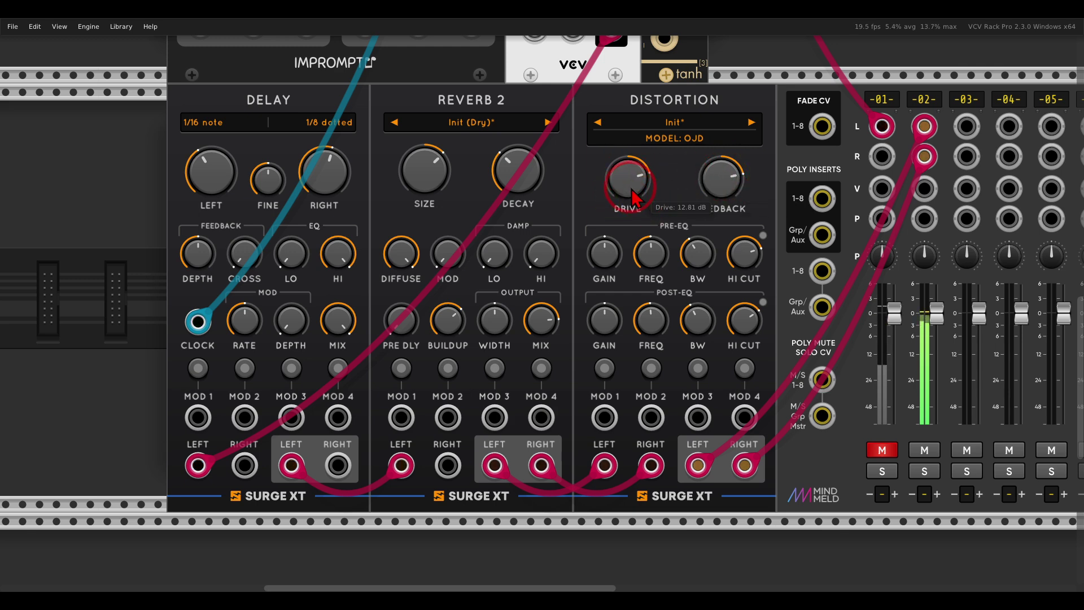
# - Set Reverb 2's output mix to 89.54% and mute mixer channel 2
pyautogui.click(273, 318)
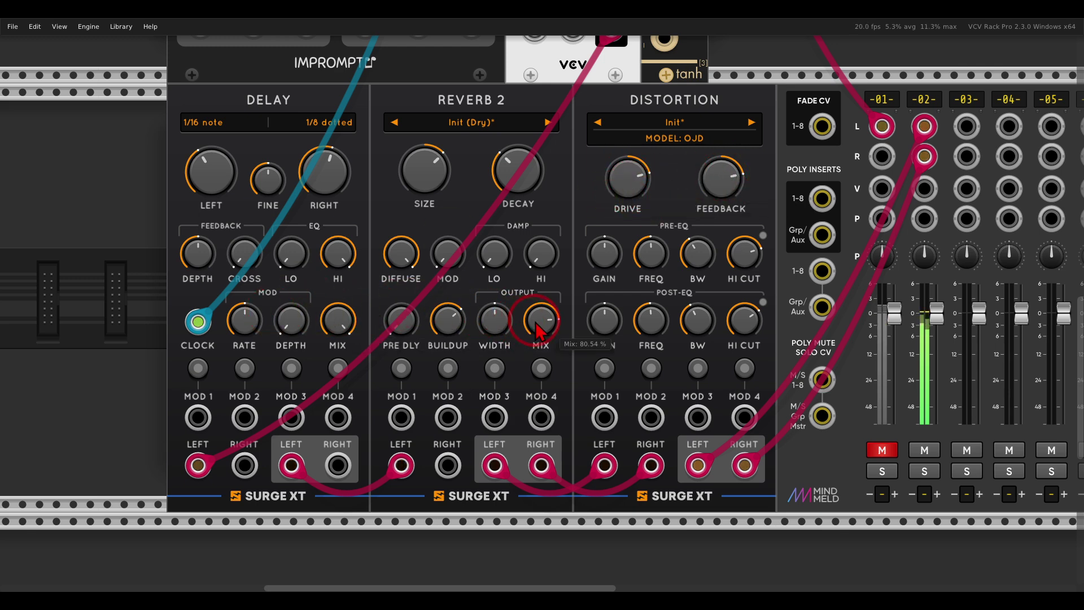
pyautogui.moveTo(524, 296); pyautogui.dragTo(531, 314)
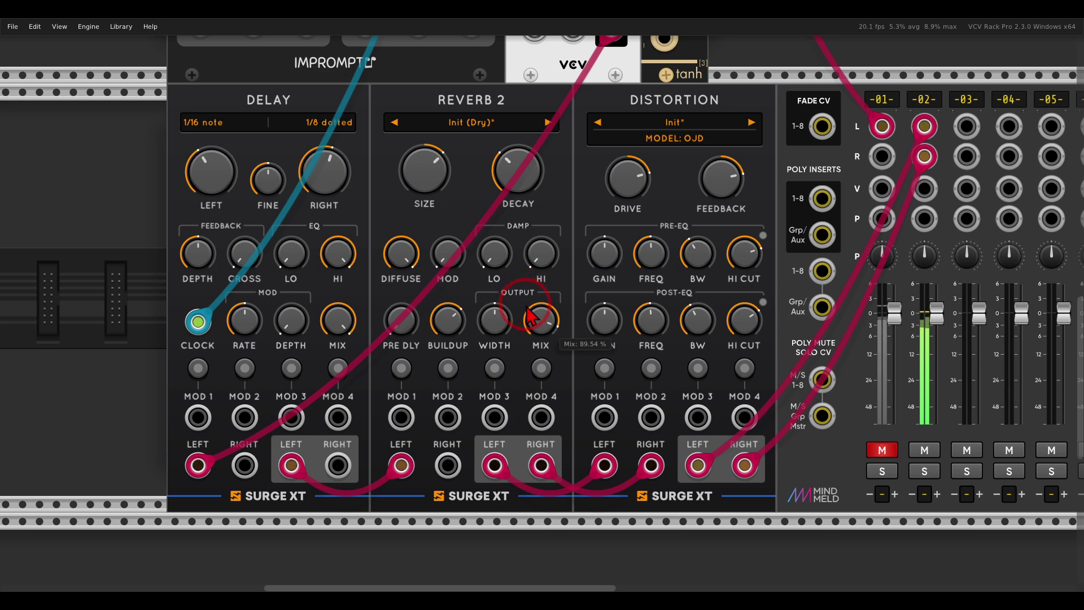
pyautogui.click(920, 450)
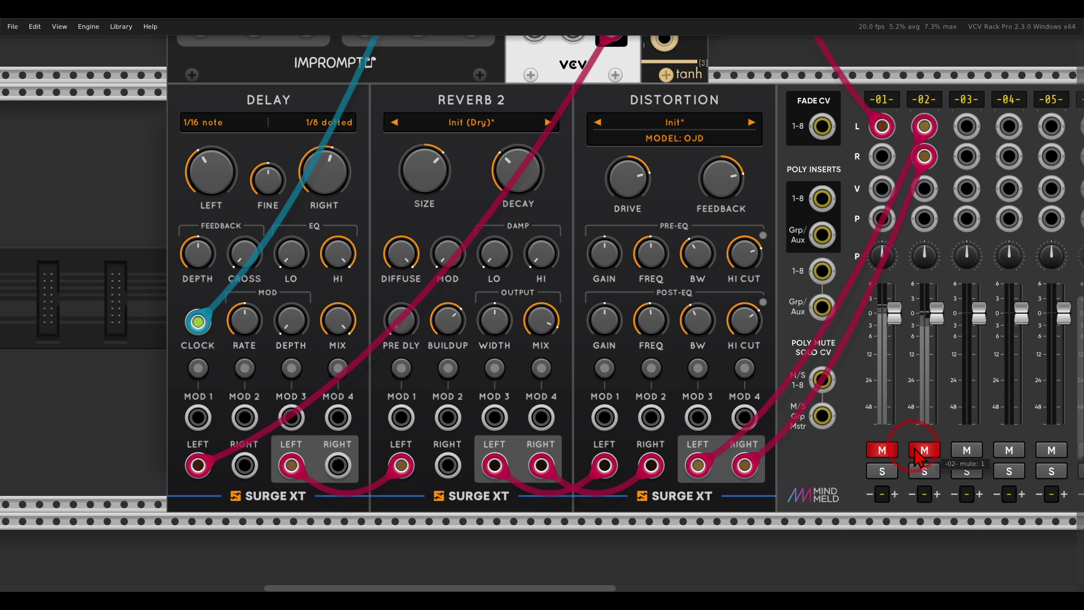
# - Add a Surge XT Filter module directly after the Distortion and set its type to LP OB-Xd 24 dB
pyautogui.scroll(-5, 917, 454)
pyautogui.moveTo(271, 349); pyautogui.dragTo(486, 325)
pyautogui.rightClick(667, 305)
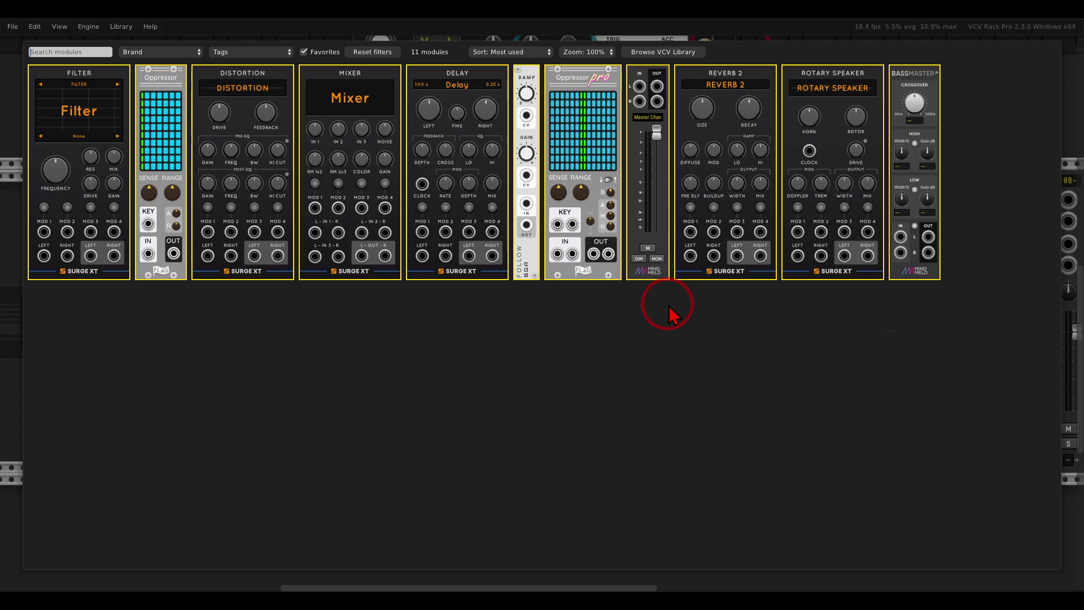
pyautogui.moveTo(102, 177); pyautogui.dragTo(676, 322)
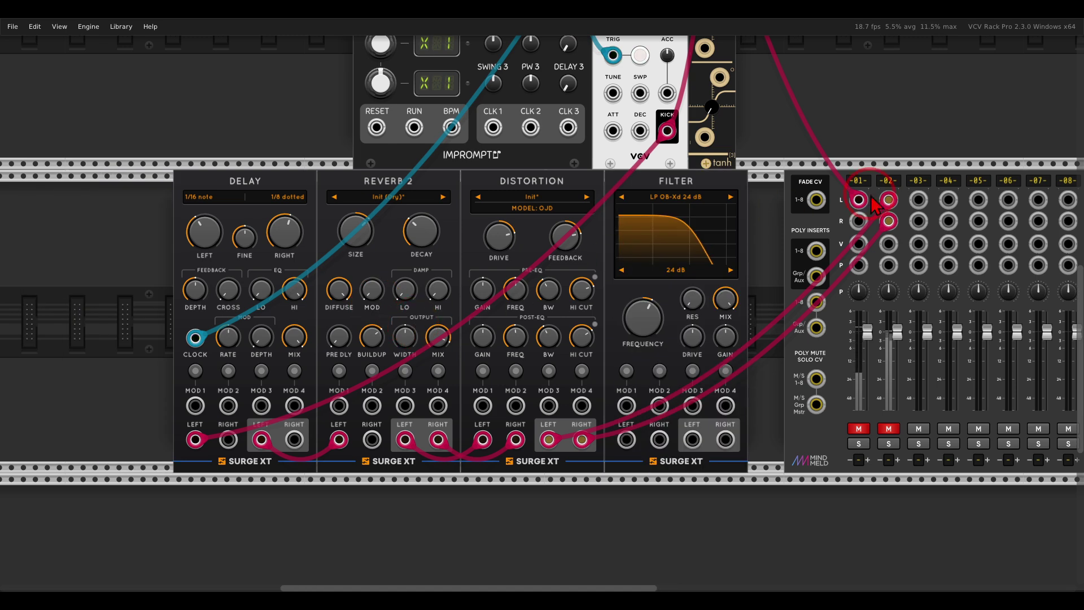
# - Patch the Filter in stereo between the Distortion and mixer channel 2, and unmute that channel
pyautogui.moveTo(890, 210); pyautogui.dragTo(635, 440)
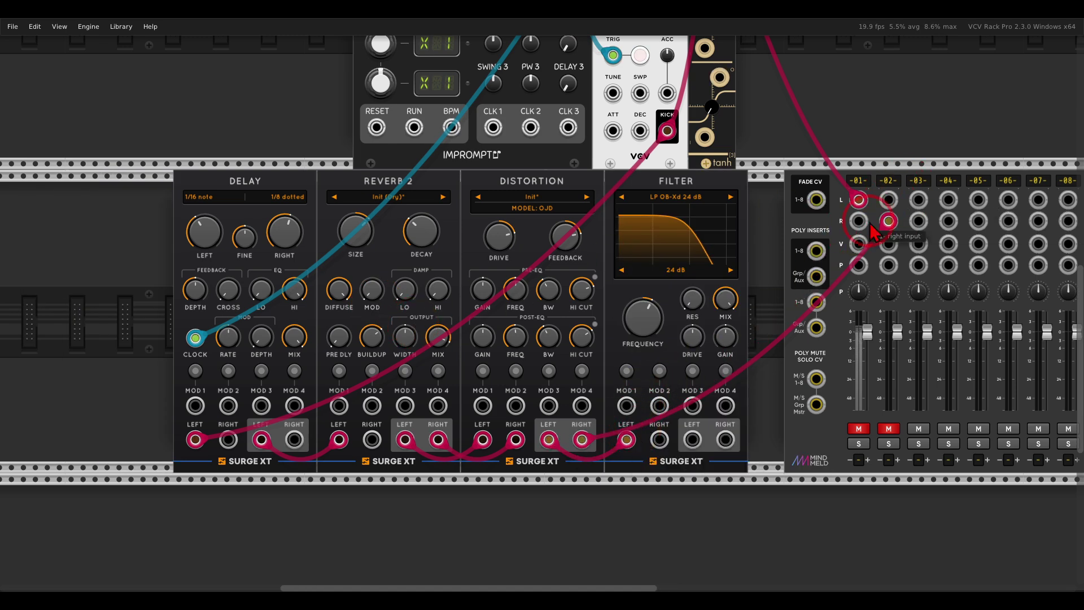
pyautogui.moveTo(888, 221); pyautogui.dragTo(725, 439)
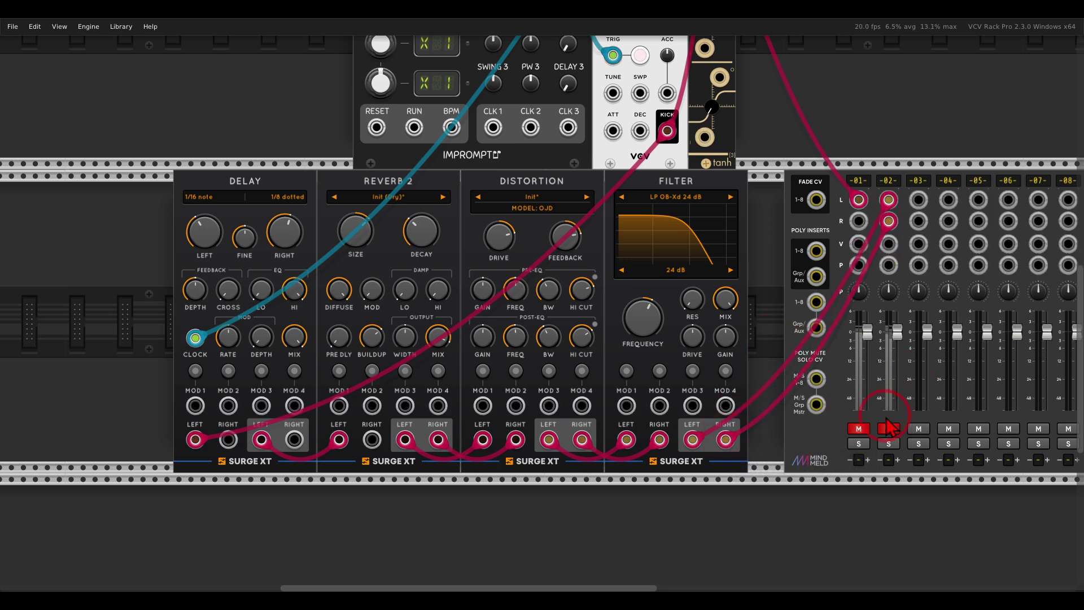
pyautogui.click(890, 430)
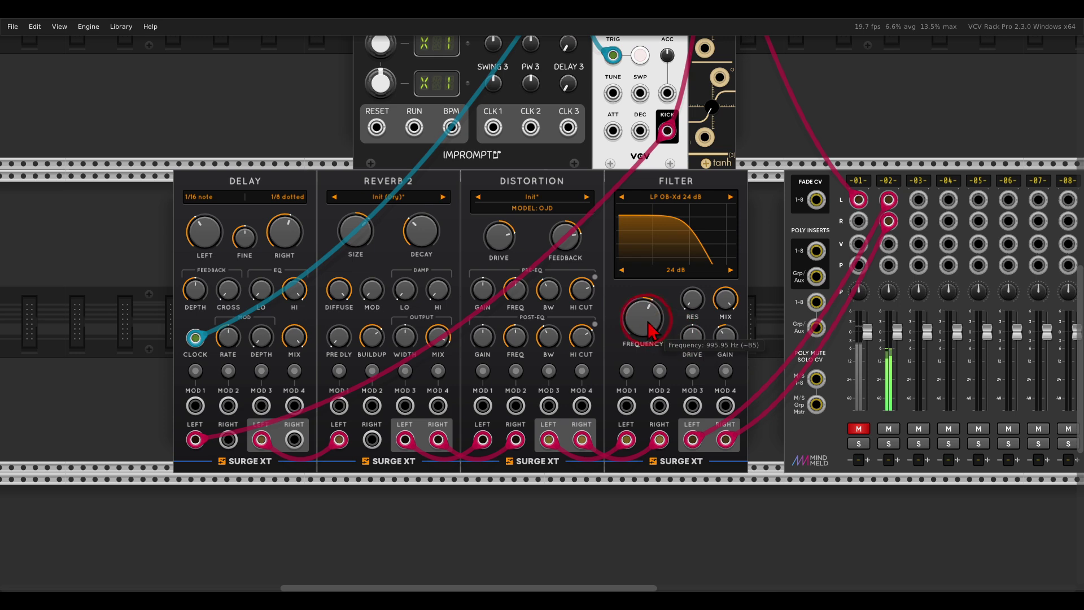
# - Unmute the kick on mixer channel 1 and lower the Filter's cutoff frequency to 341.82 Hz
pyautogui.moveTo(645, 318); pyautogui.dragTo(655, 347)
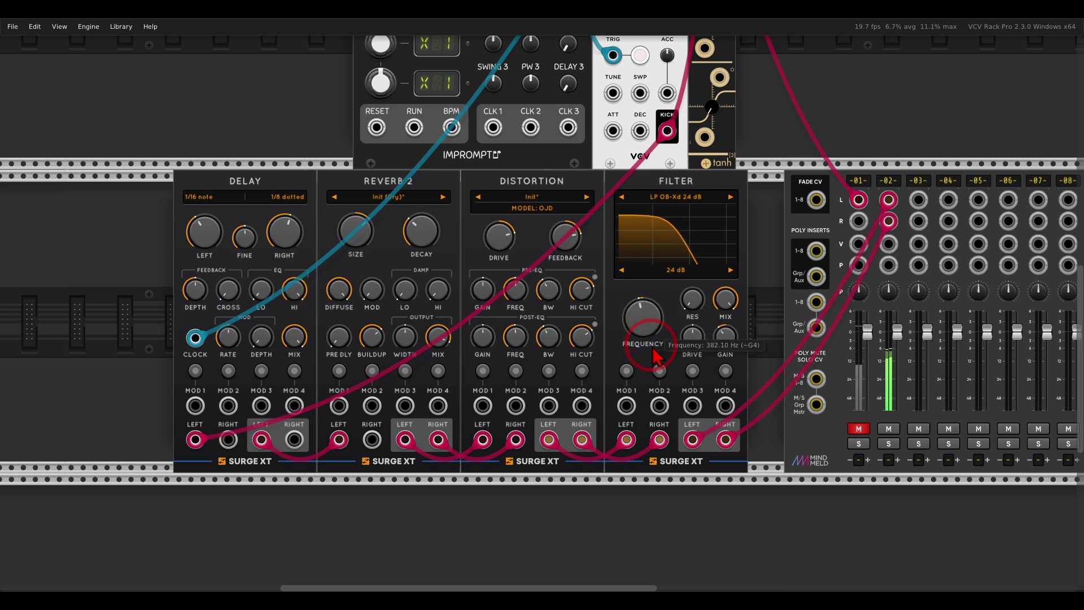
pyautogui.scroll(3, 404, 187)
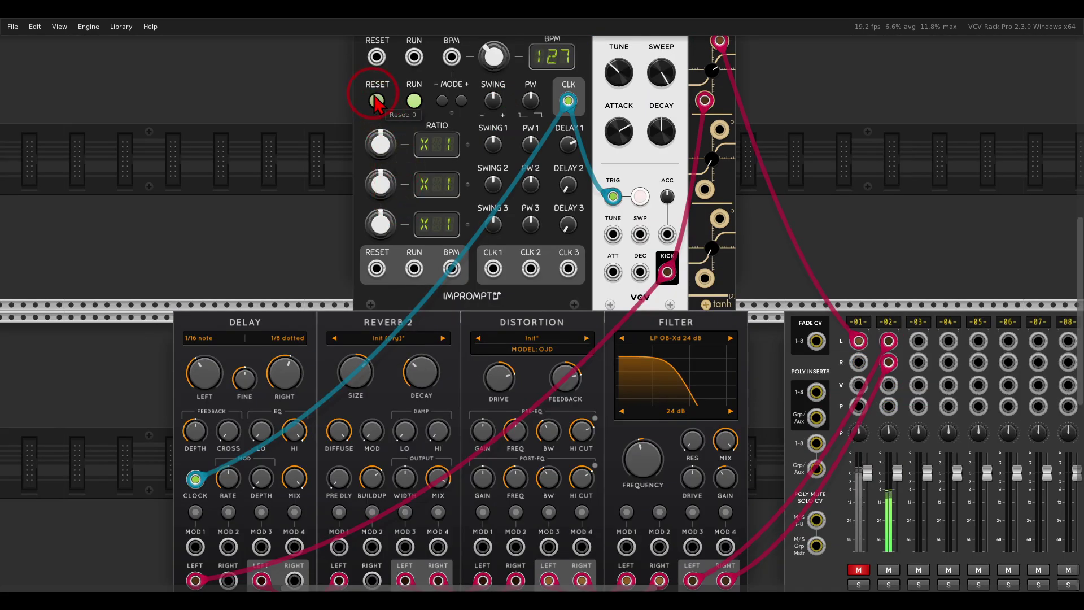
pyautogui.scroll(-2, 615, 333)
pyautogui.click(856, 459)
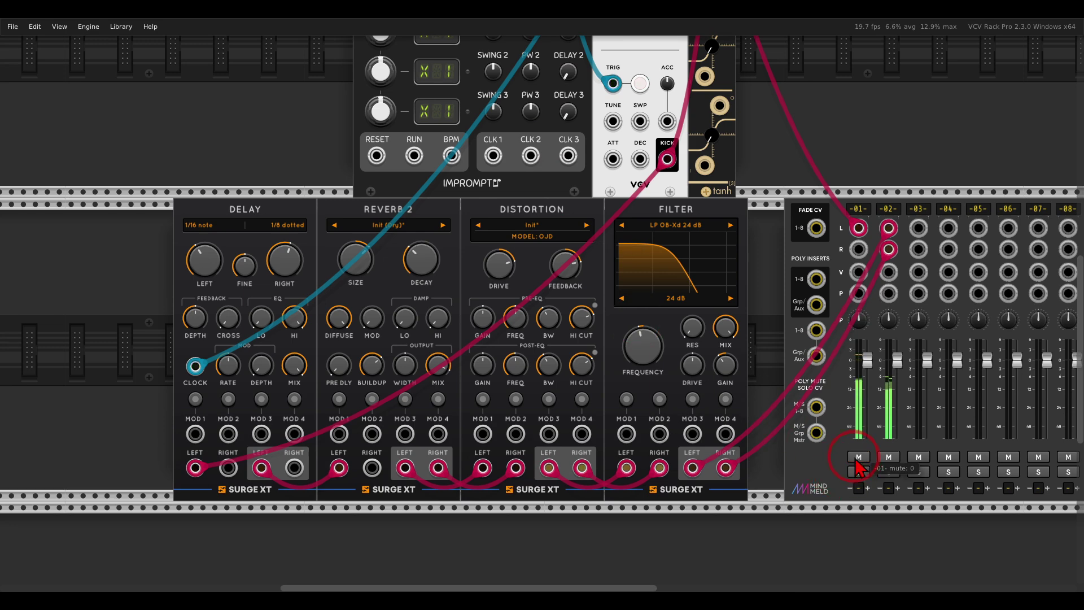
pyautogui.scroll(3, 606, 385)
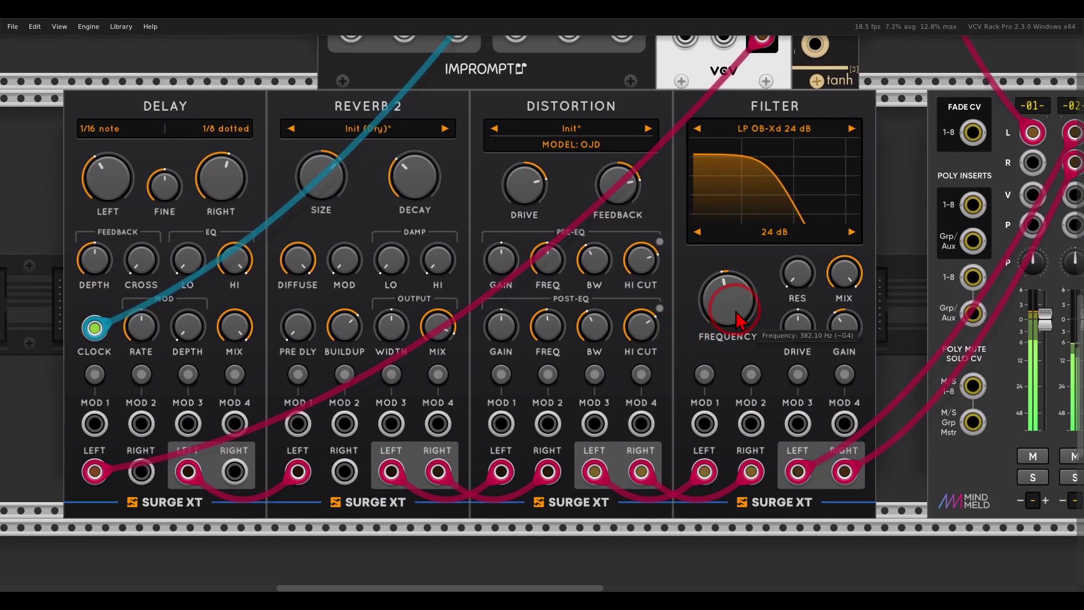
pyautogui.moveTo(737, 319)
pyautogui.mouseDown()
pyautogui.moveTo(718, 281)
pyautogui.moveTo(725, 367)
pyautogui.moveTo(728, 328)
pyautogui.moveTo(724, 345)
pyautogui.moveTo(718, 325)
pyautogui.mouseUp()
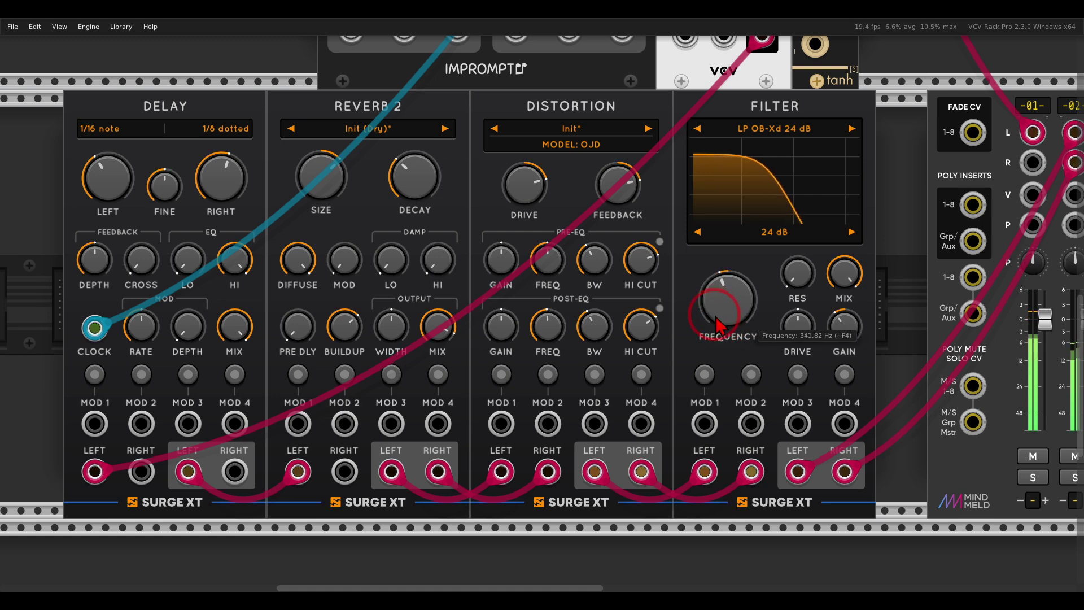
# - Mute mixer channels 1 and 2 and place two Oppressor modules side by side directly after the Filter
pyautogui.scroll(-2, 718, 325)
pyautogui.click(946, 421)
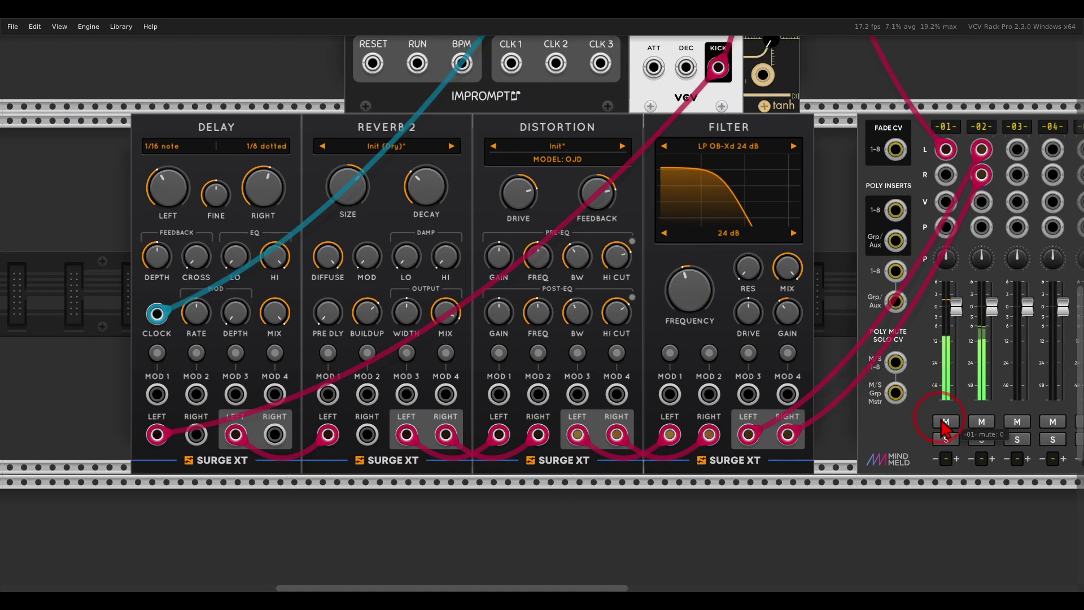
pyautogui.click(985, 426)
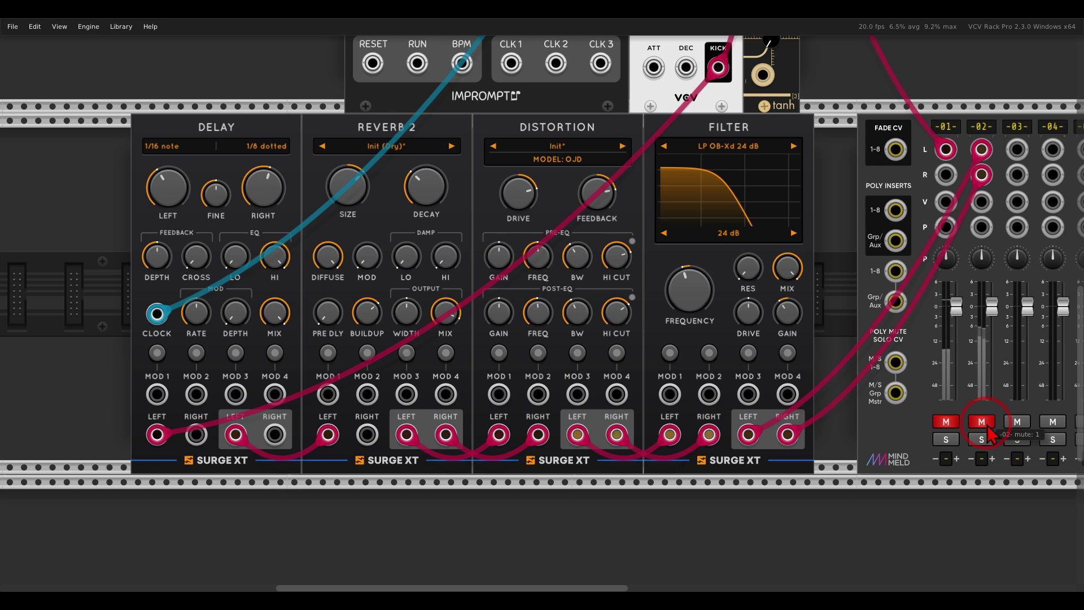
pyautogui.moveTo(436, 347); pyautogui.dragTo(552, 337)
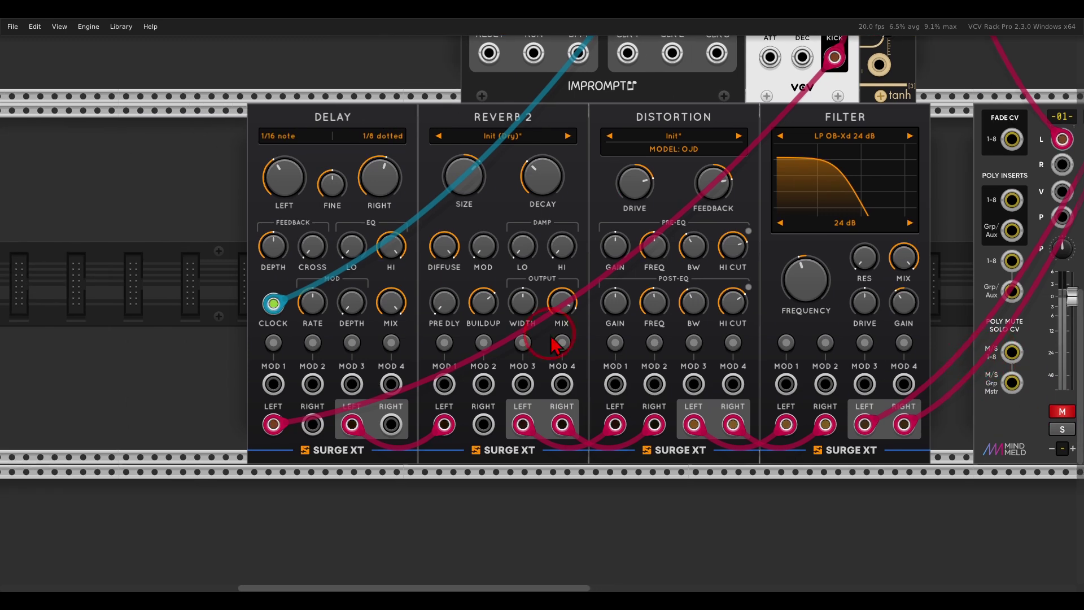
pyautogui.scroll(-1, 551, 337)
pyautogui.moveTo(202, 321); pyautogui.dragTo(502, 334)
pyautogui.rightClick(632, 341)
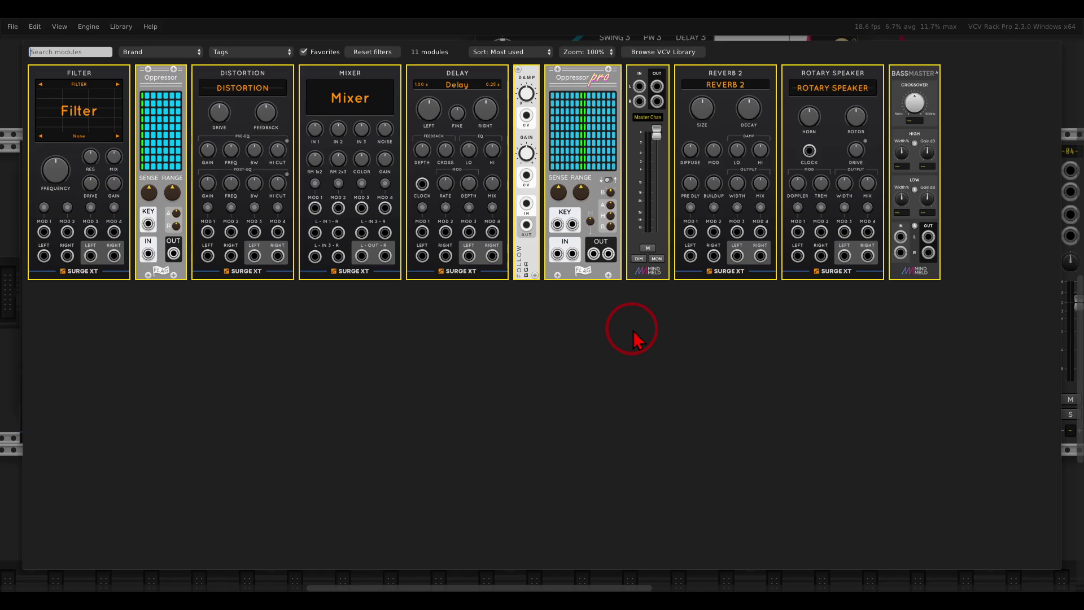
pyautogui.click(159, 107)
pyautogui.hotkey('ctrl', 'd')
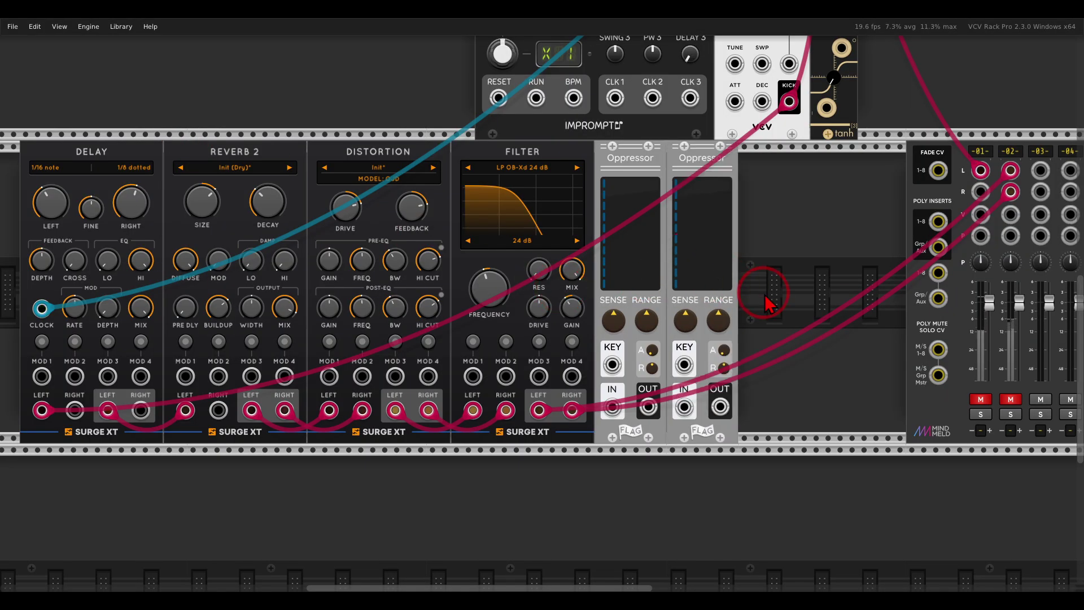
pyautogui.rightClick(768, 300)
pyautogui.click(588, 165)
pyautogui.moveTo(787, 301); pyautogui.dragTo(822, 300)
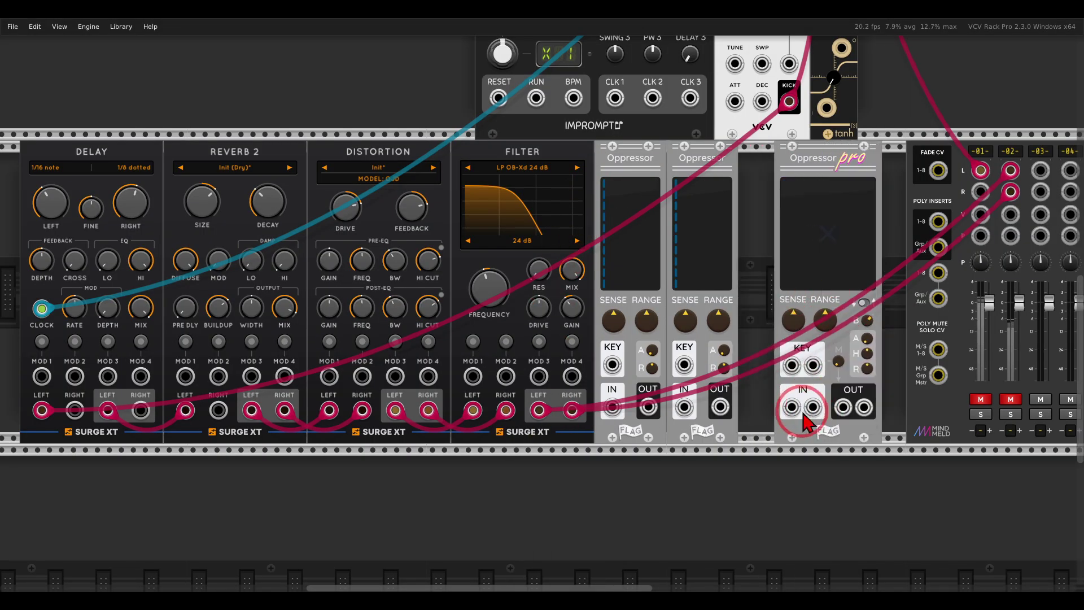
pyautogui.click(829, 364)
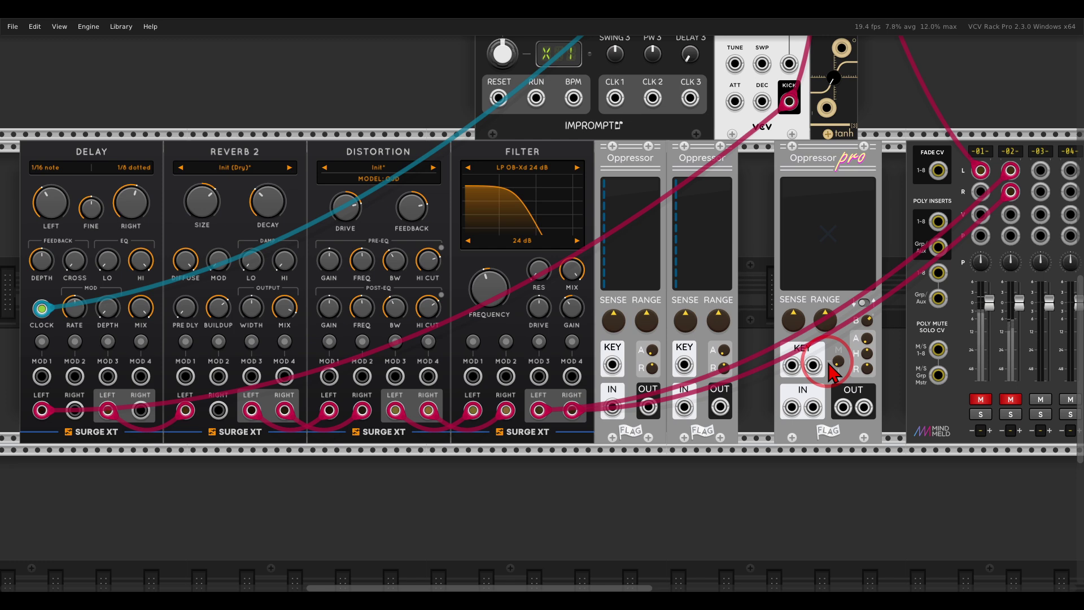
pyautogui.click(839, 364)
pyautogui.click(825, 287)
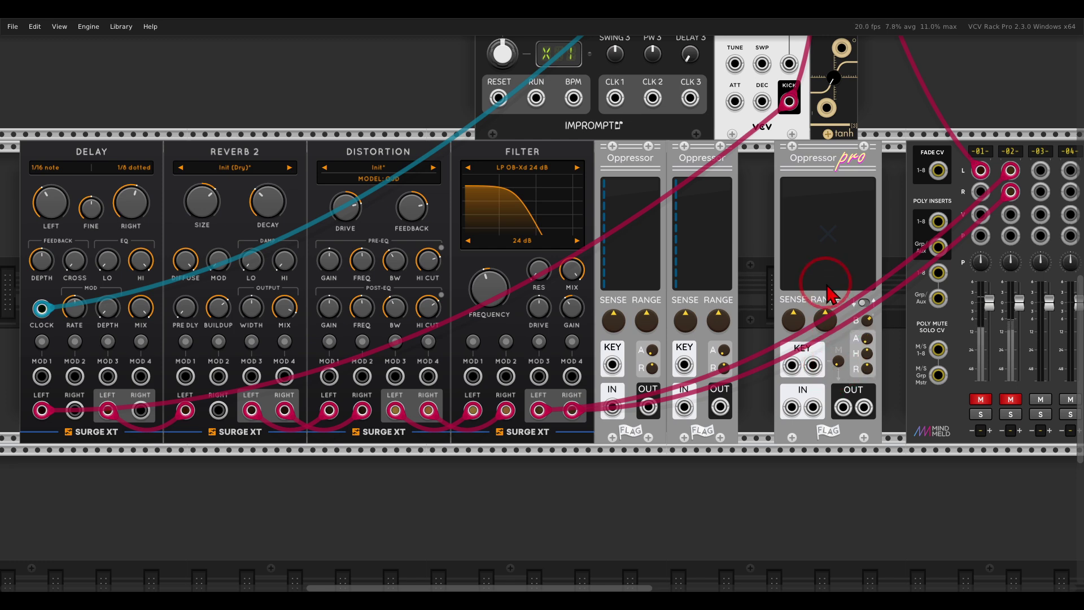
pyautogui.press('Delete')
# - Patch the Filter's left and right outputs through the two Oppressors into mixer channel 2 and connect the kick output to both key inputs
pyautogui.moveTo(999, 177); pyautogui.dragTo(611, 406)
pyautogui.moveTo(1011, 194); pyautogui.dragTo(720, 407)
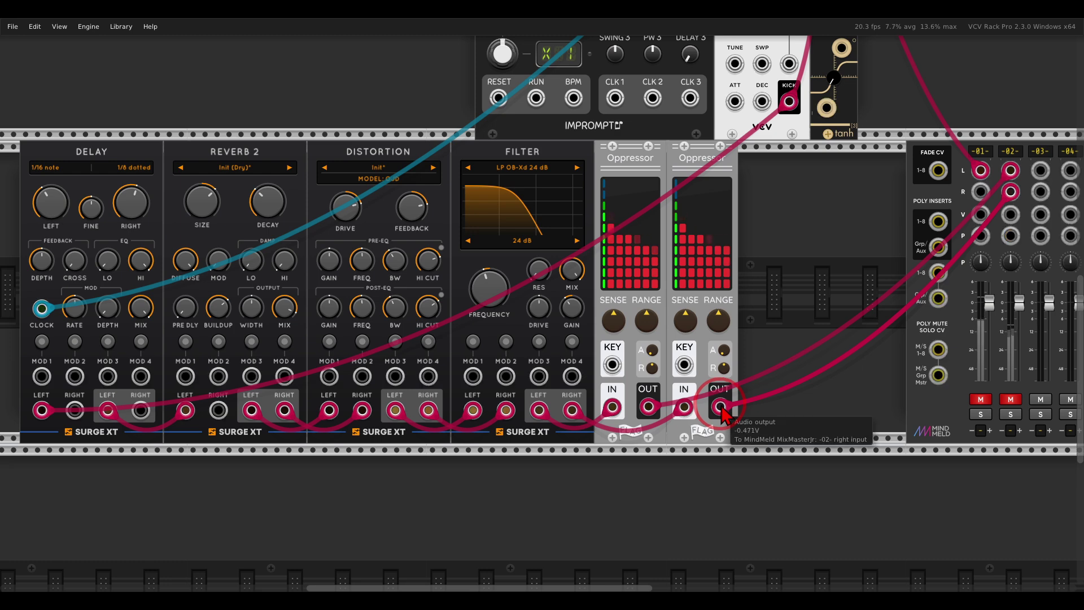
pyautogui.moveTo(612, 364); pyautogui.dragTo(788, 101)
pyautogui.moveTo(683, 364); pyautogui.dragTo(788, 102)
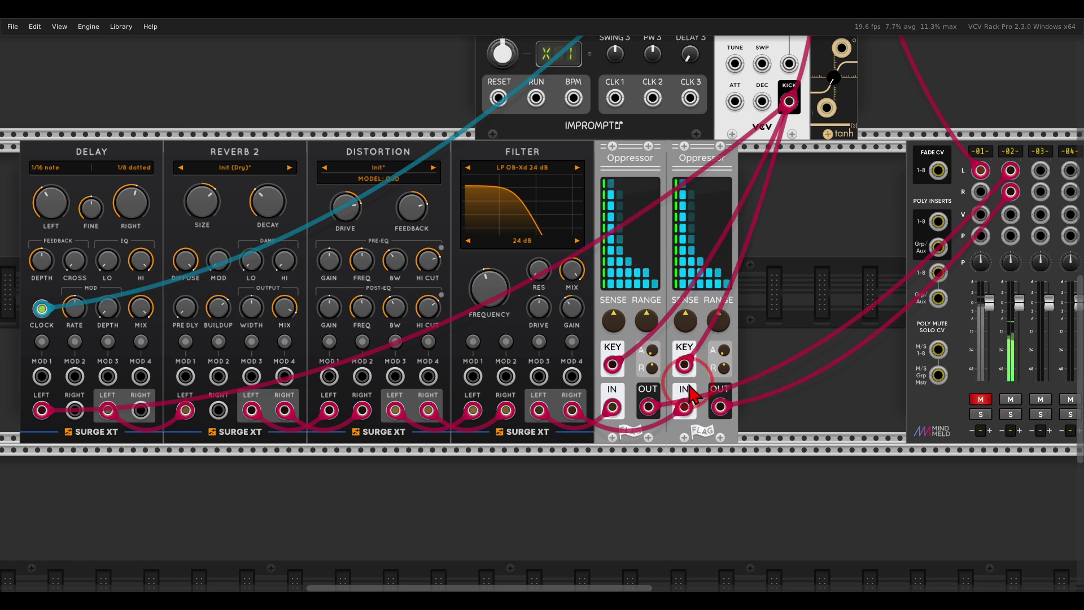
# - Increase the range and sense on both Oppressors, with the first one's sense at 8.9639 dB
pyautogui.scroll(2, 669, 322)
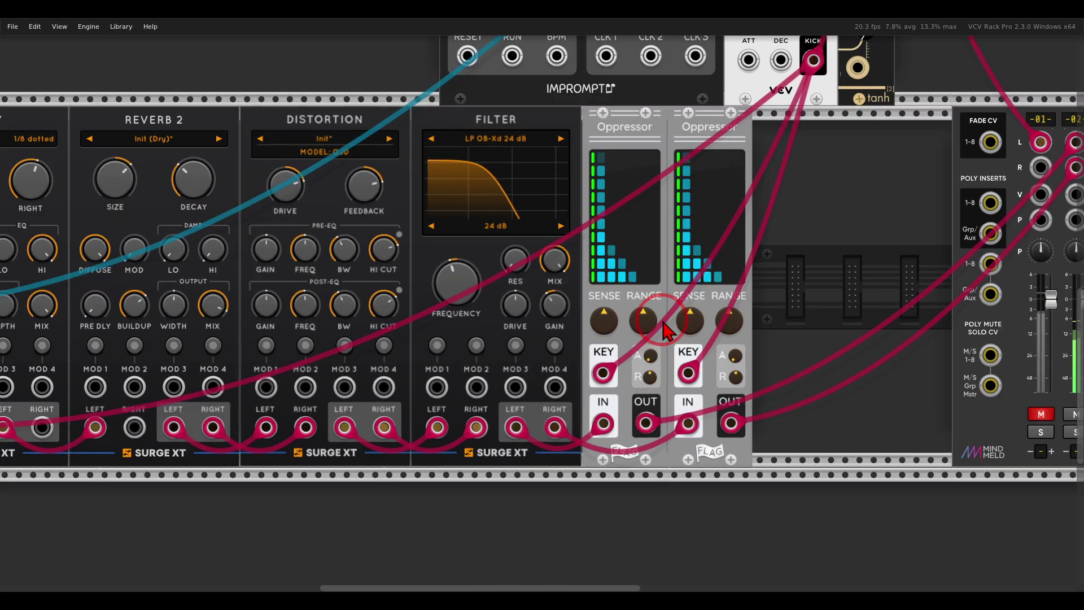
pyautogui.scroll(2, 672, 325)
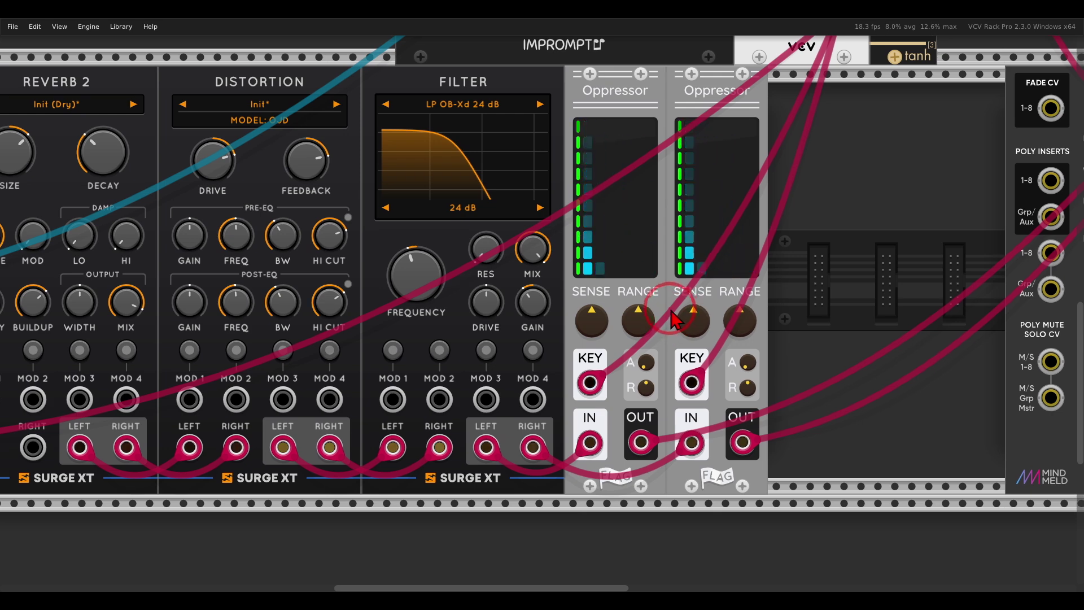
pyautogui.scroll(2, 672, 328)
pyautogui.moveTo(646, 326); pyautogui.dragTo(641, 328)
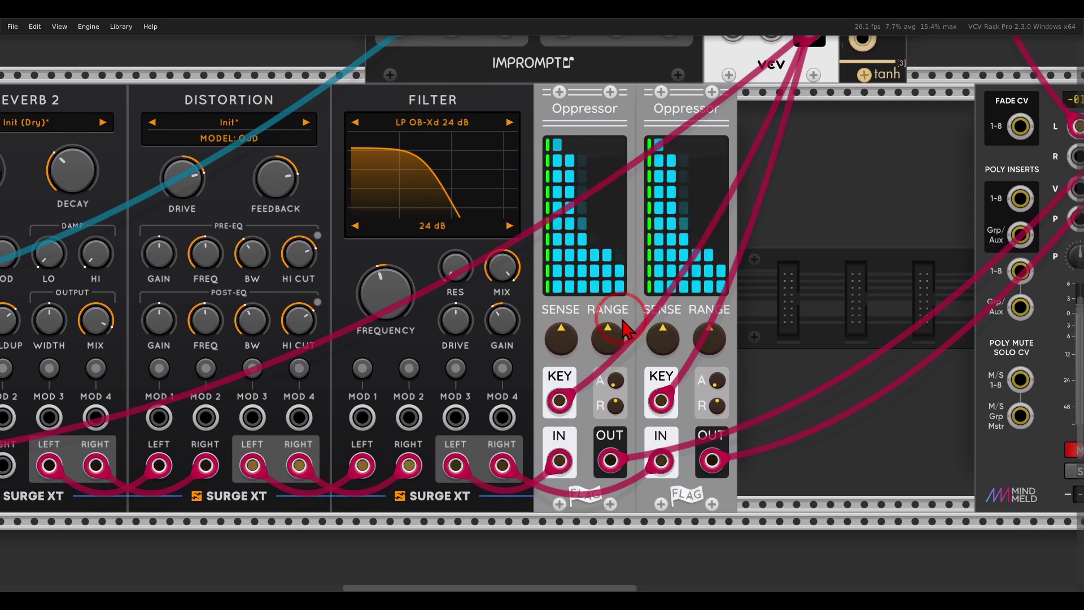
pyautogui.moveTo(596, 353)
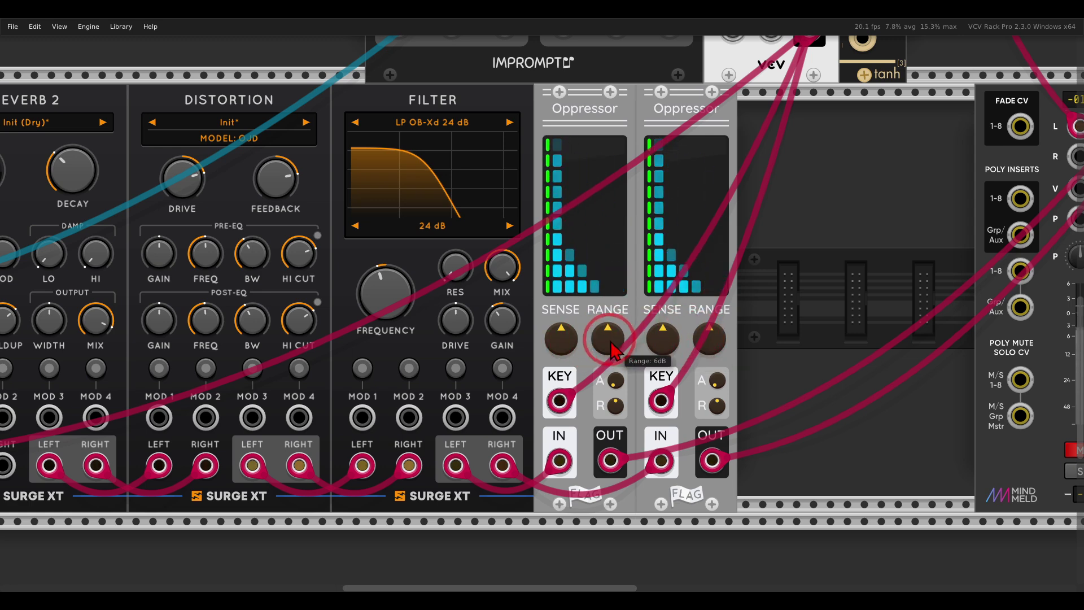
pyautogui.moveTo(611, 346); pyautogui.dragTo(609, 337)
pyautogui.moveTo(707, 344); pyautogui.dragTo(706, 331)
pyautogui.moveTo(561, 341); pyautogui.dragTo(562, 310)
pyautogui.moveTo(662, 341); pyautogui.dragTo(656, 308)
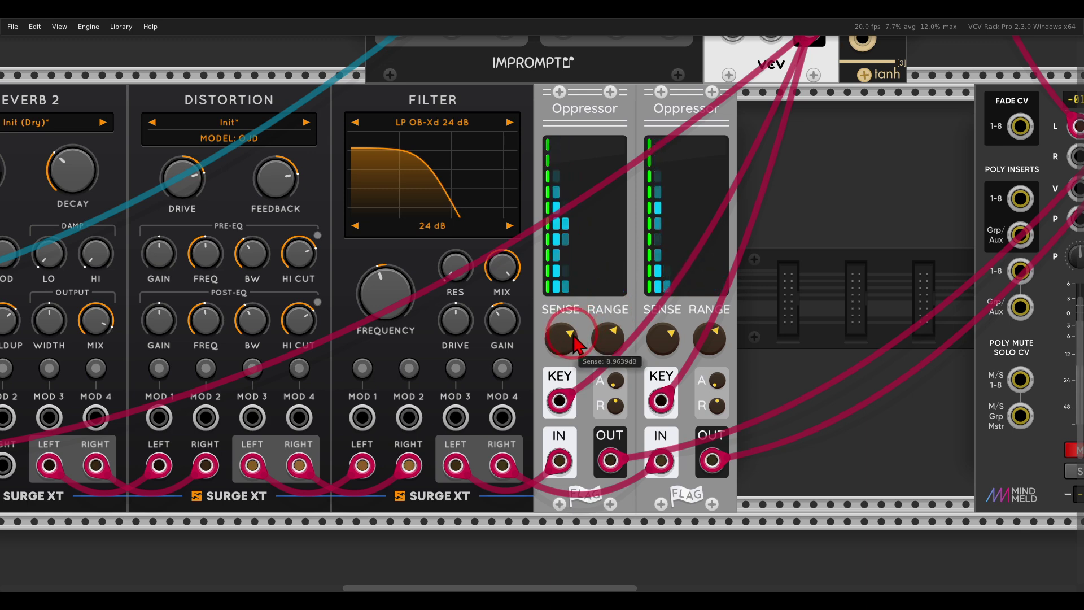
# - Audition the kick and ducked rumble together with mixer channels 1 and 2 unmuted, and mute both channels again
pyautogui.moveTo(615, 350)
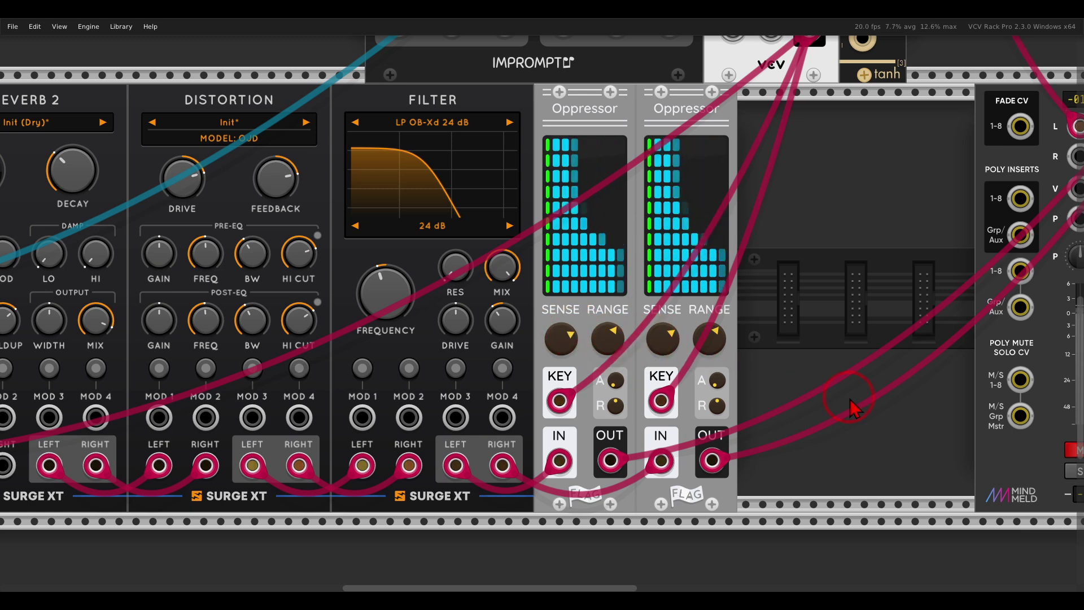
pyautogui.hscroll(4, 852, 406)
pyautogui.scroll(-1, 852, 406)
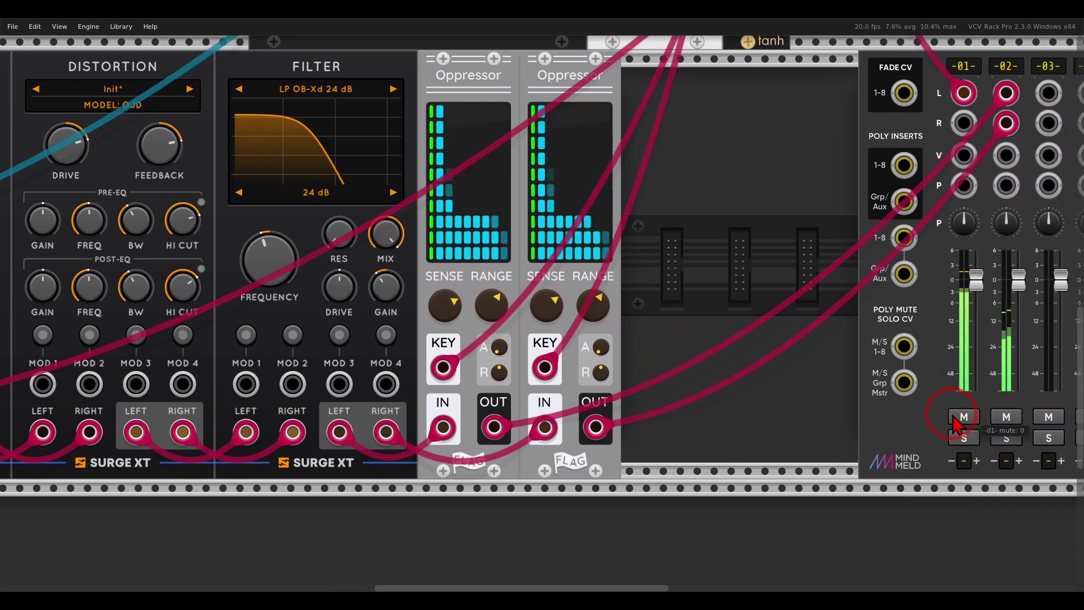
pyautogui.click(388, 295)
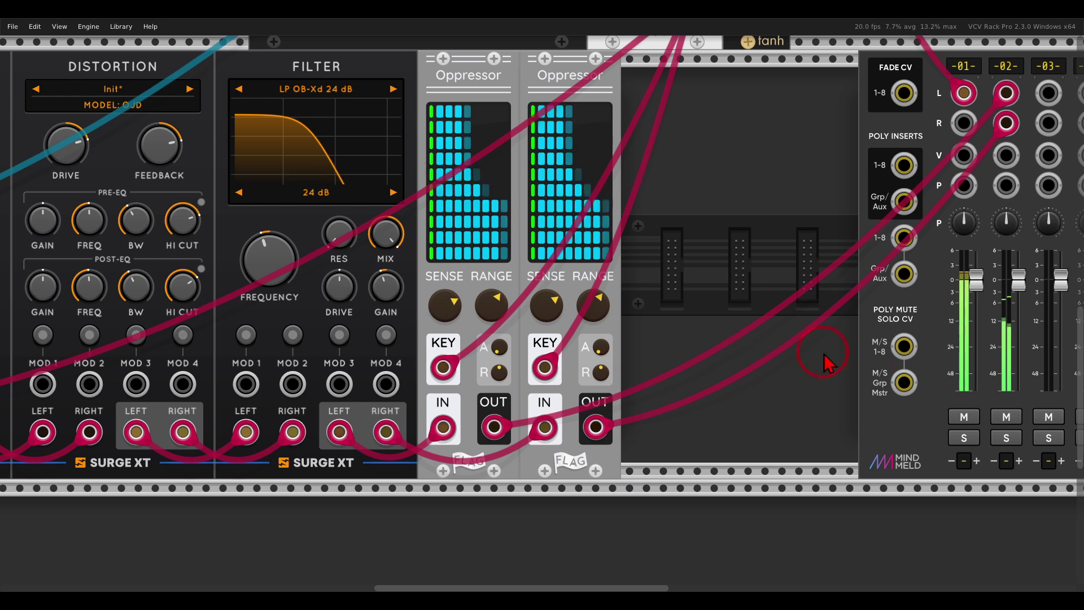
pyautogui.click(1000, 418)
pyautogui.click(963, 417)
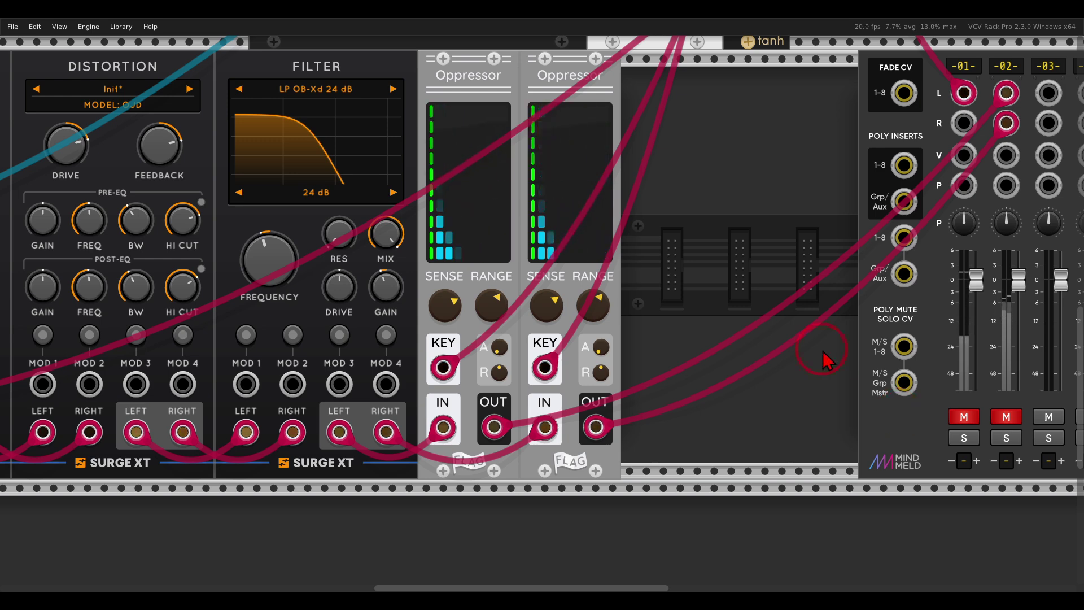
# - Place a Bogaudio FOLLOW envelope follower directly after the second Oppressor and patch the kick output into its input
pyautogui.rightClick(734, 289)
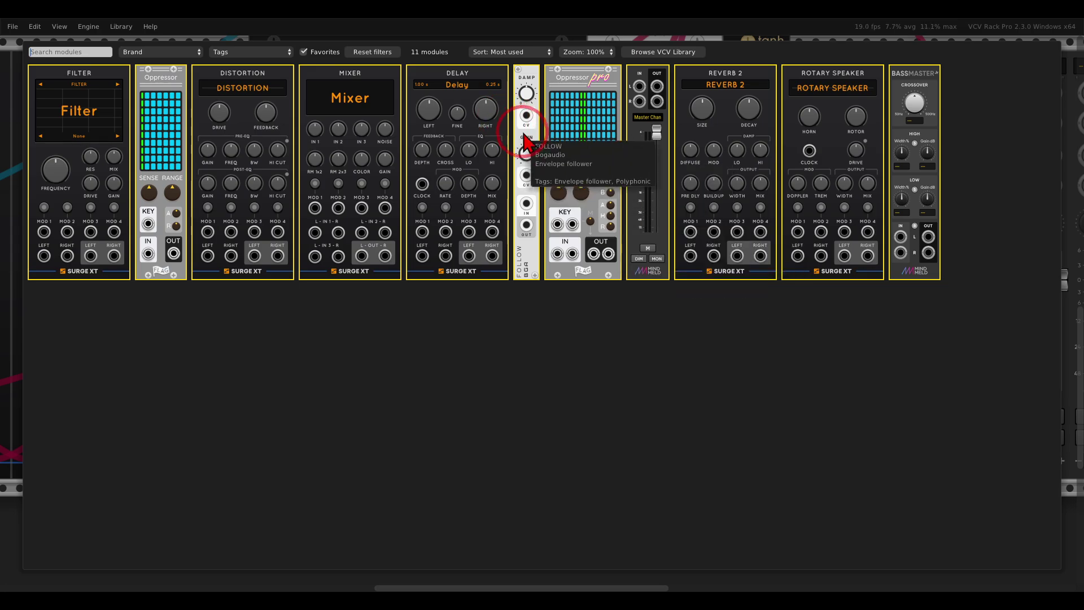
pyautogui.moveTo(524, 141); pyautogui.dragTo(618, 254)
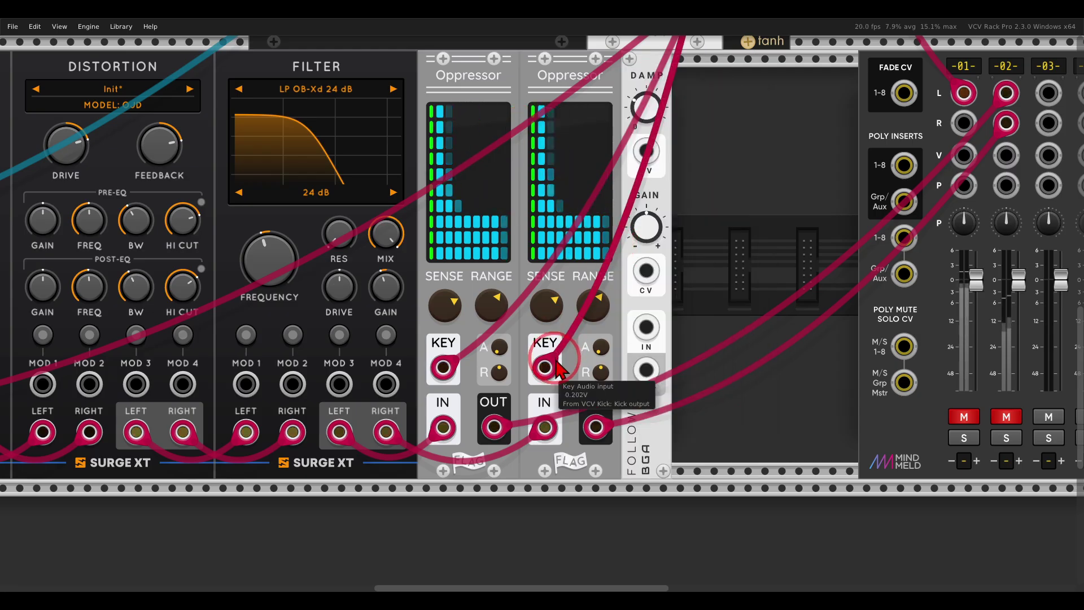
pyautogui.moveTo(548, 365); pyautogui.dragTo(645, 324)
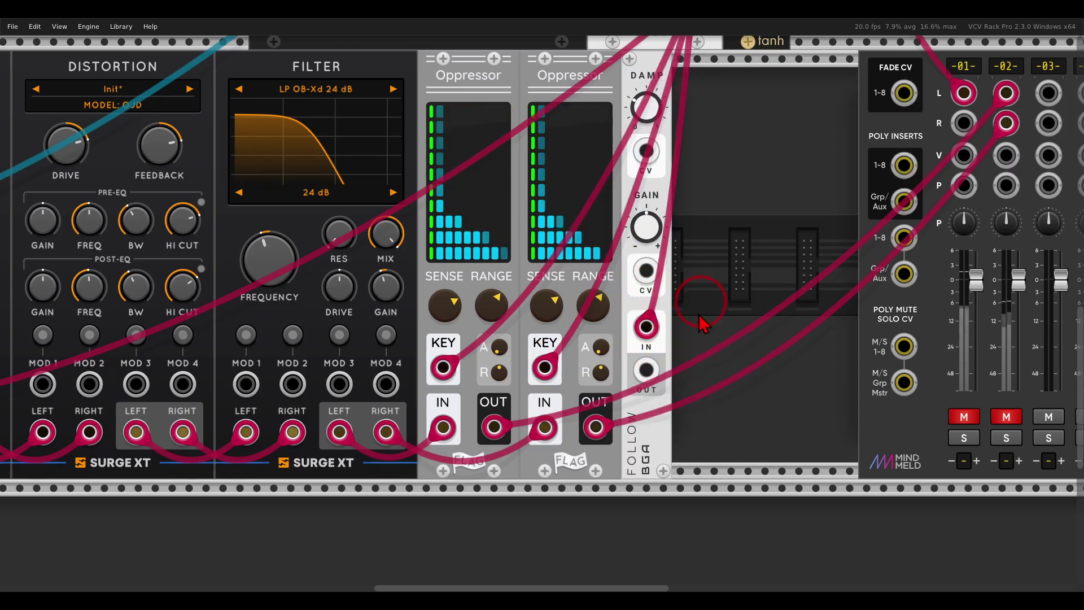
# - Patch the envelope follower's output into the Filter's Mod 1 input and assign Mod 1 to modulate the cutoff frequency
pyautogui.scroll(4, 702, 315)
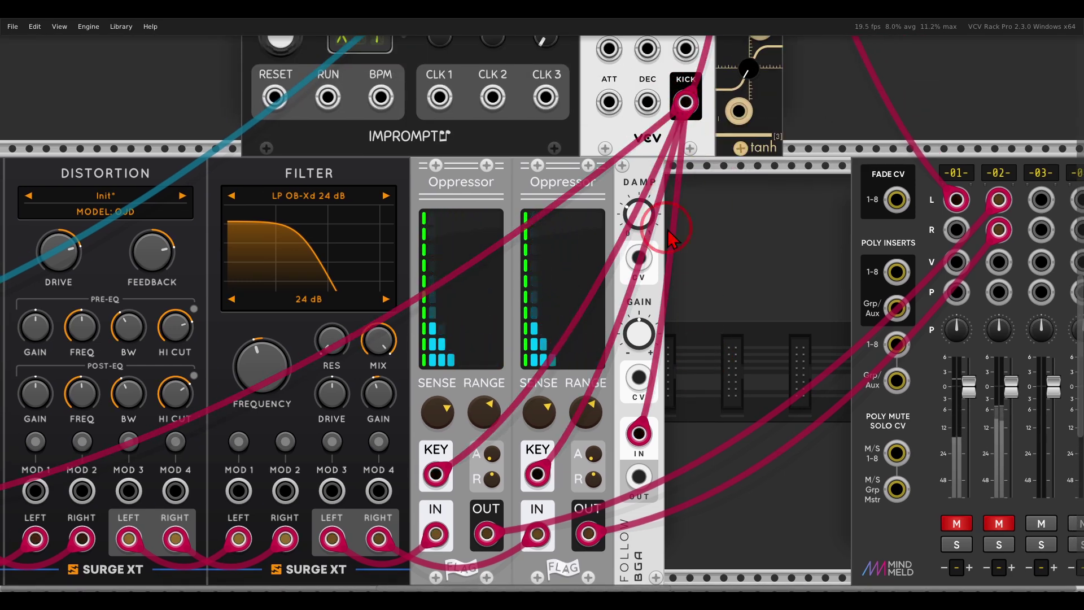
pyautogui.moveTo(682, 361); pyautogui.dragTo(818, 294)
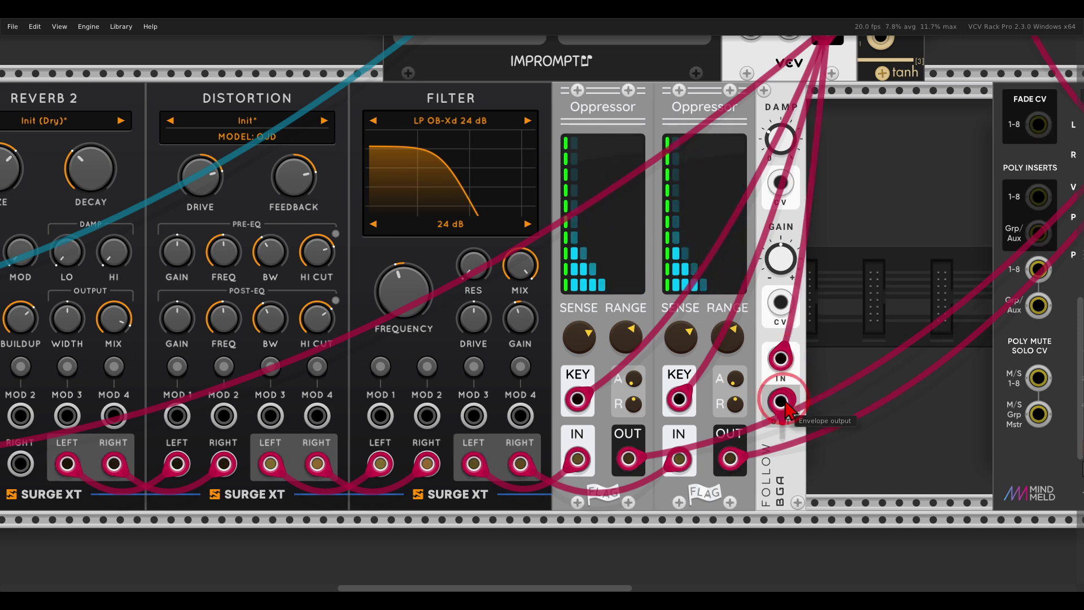
pyautogui.moveTo(780, 402); pyautogui.dragTo(380, 416)
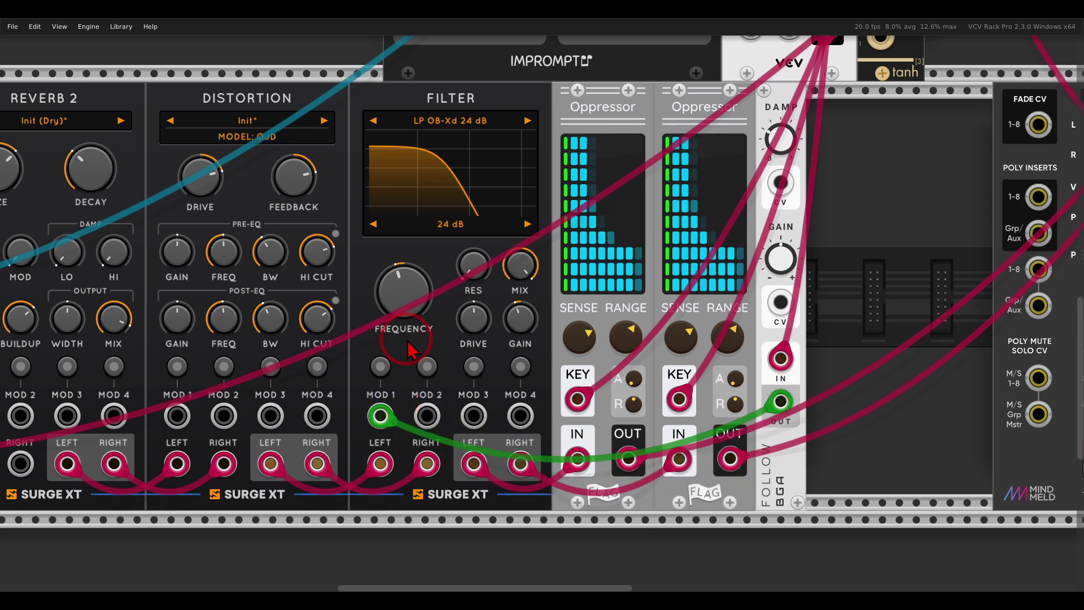
pyautogui.click(379, 367)
pyautogui.moveTo(398, 305); pyautogui.dragTo(395, 316)
# - Unmute mixer channel 2 and fine-tune the amount by which Mod 1 modulates the Filter's cutoff frequency
pyautogui.moveTo(985, 410); pyautogui.dragTo(793, 401)
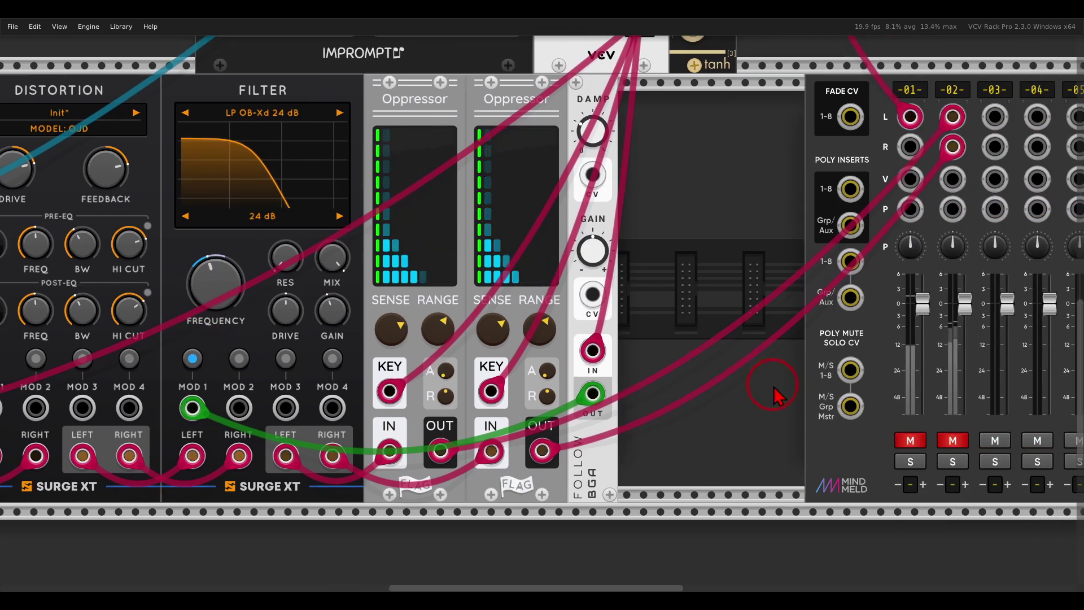
pyautogui.click(950, 440)
pyautogui.moveTo(519, 351); pyautogui.dragTo(649, 351)
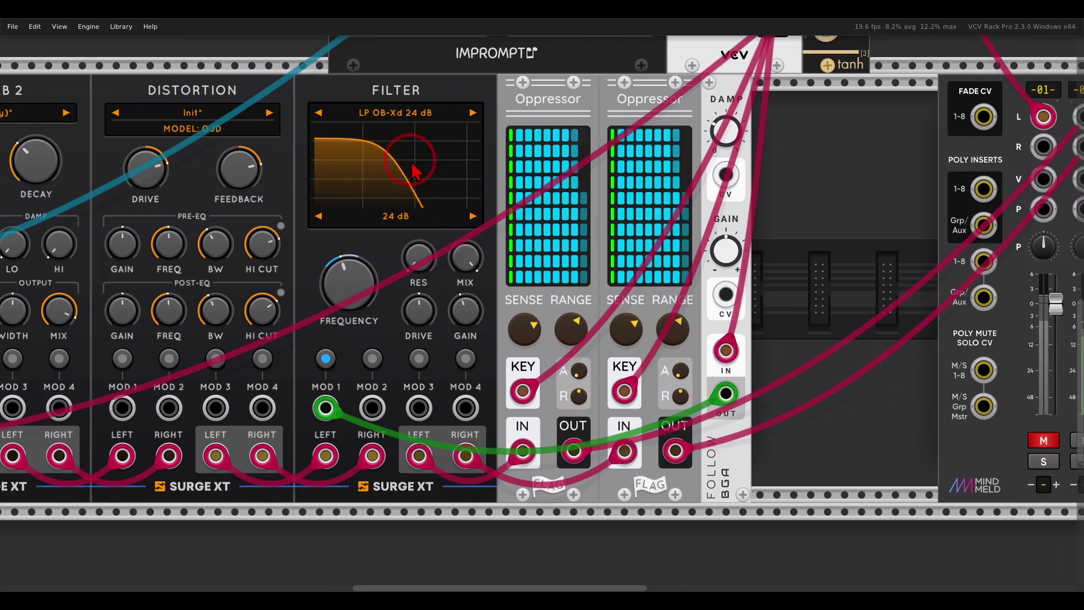
pyautogui.moveTo(369, 277); pyautogui.dragTo(360, 305)
pyautogui.click(326, 359)
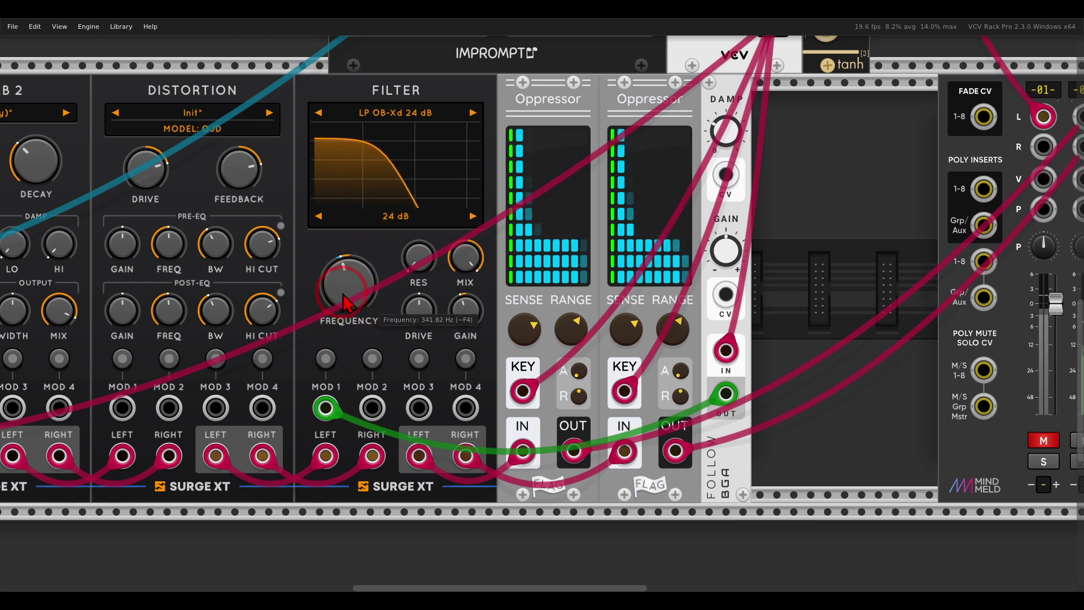
pyautogui.click(326, 359)
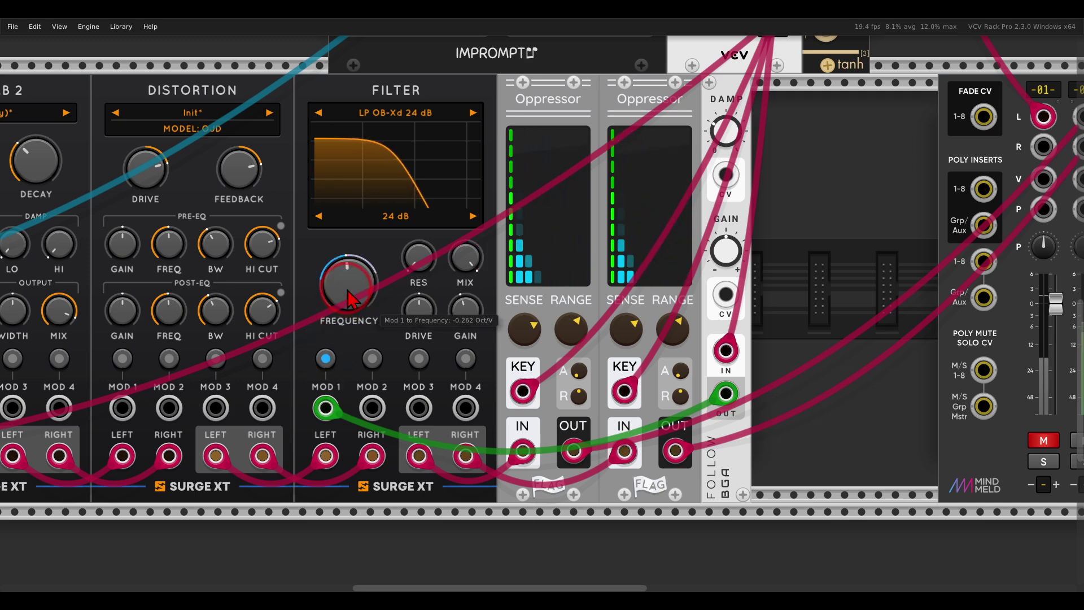
pyautogui.moveTo(351, 289); pyautogui.dragTo(351, 281)
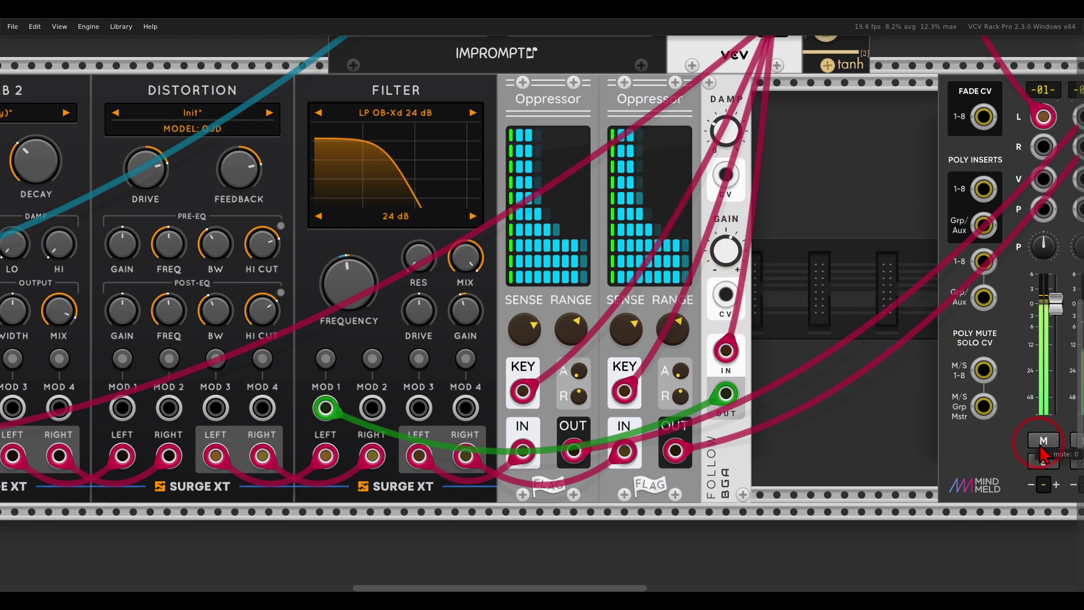
# - Mute mixer channels 1 and 2 and shift the Delay-to-Filter effect chain away from the Oppressors to open a gap
pyautogui.moveTo(841, 330); pyautogui.dragTo(666, 300)
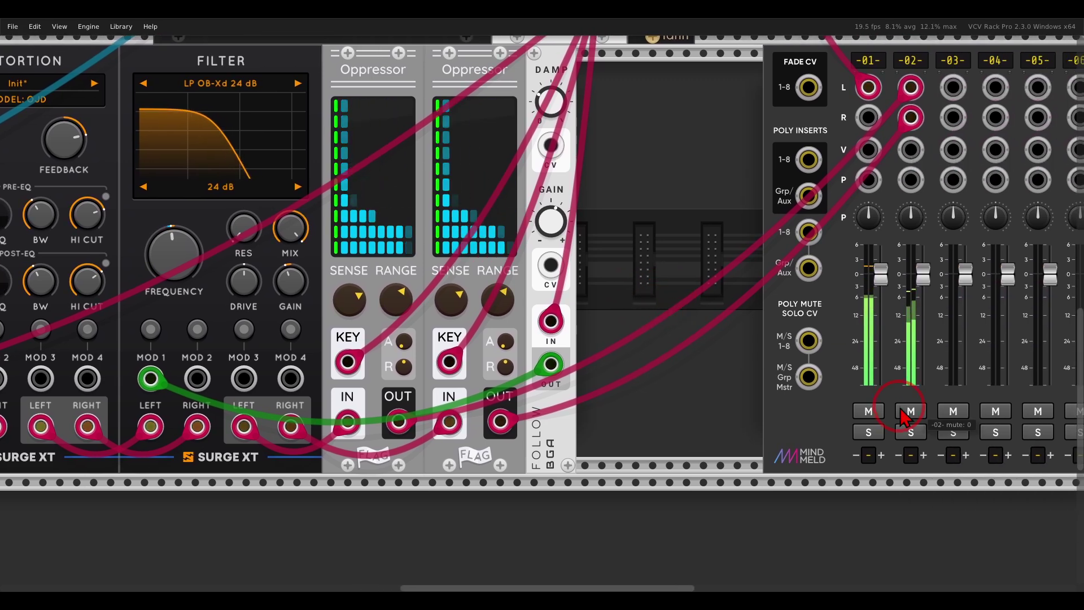
pyautogui.click(904, 418)
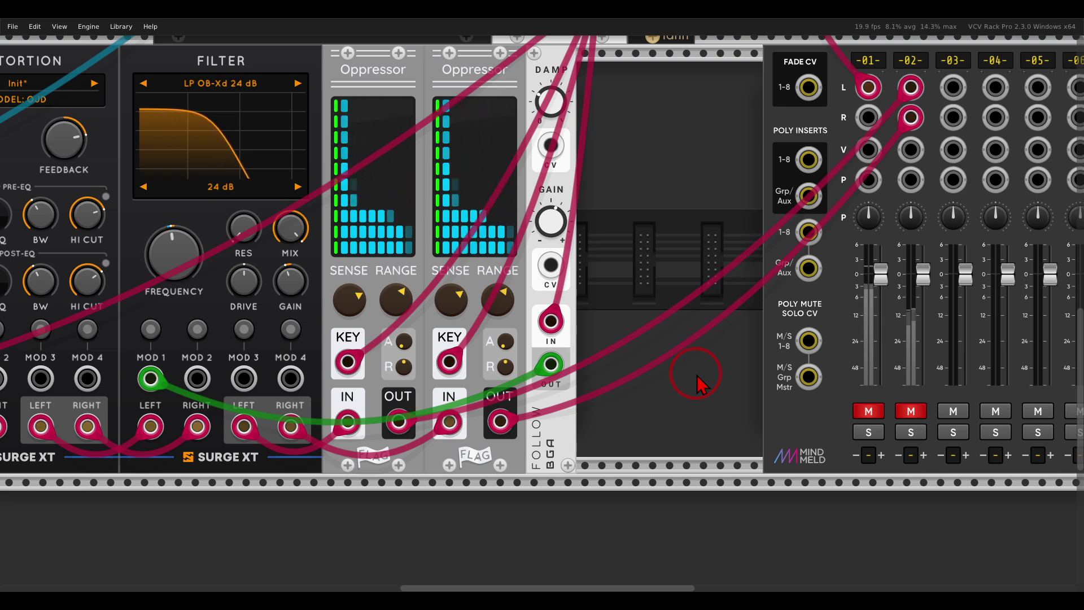
pyautogui.scroll(-2, 698, 377)
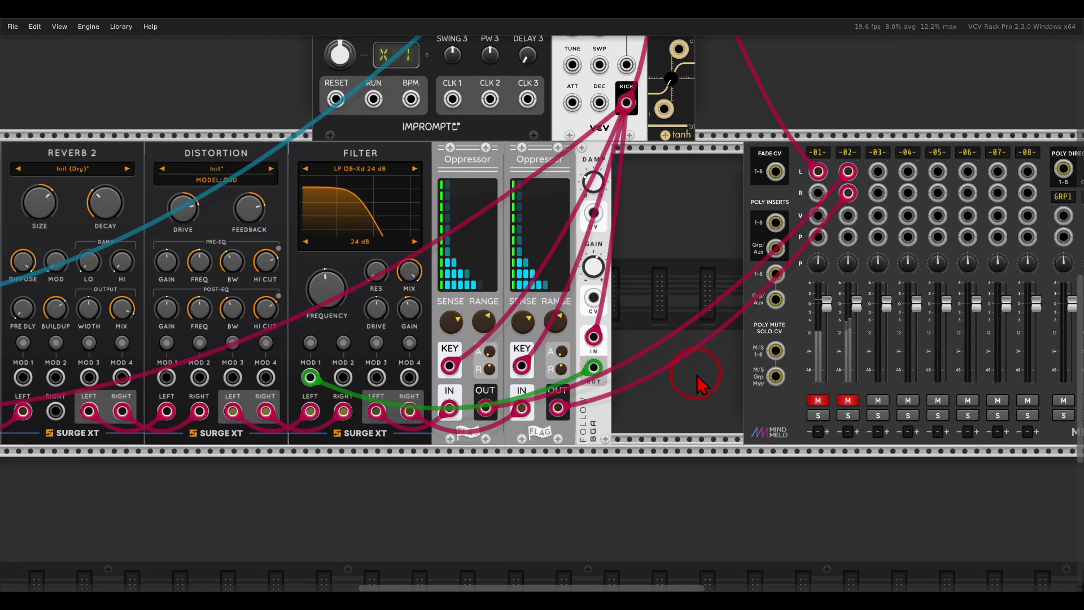
pyautogui.moveTo(698, 377); pyautogui.dragTo(978, 373)
pyautogui.moveTo(750, 254); pyautogui.dragTo(943, 229)
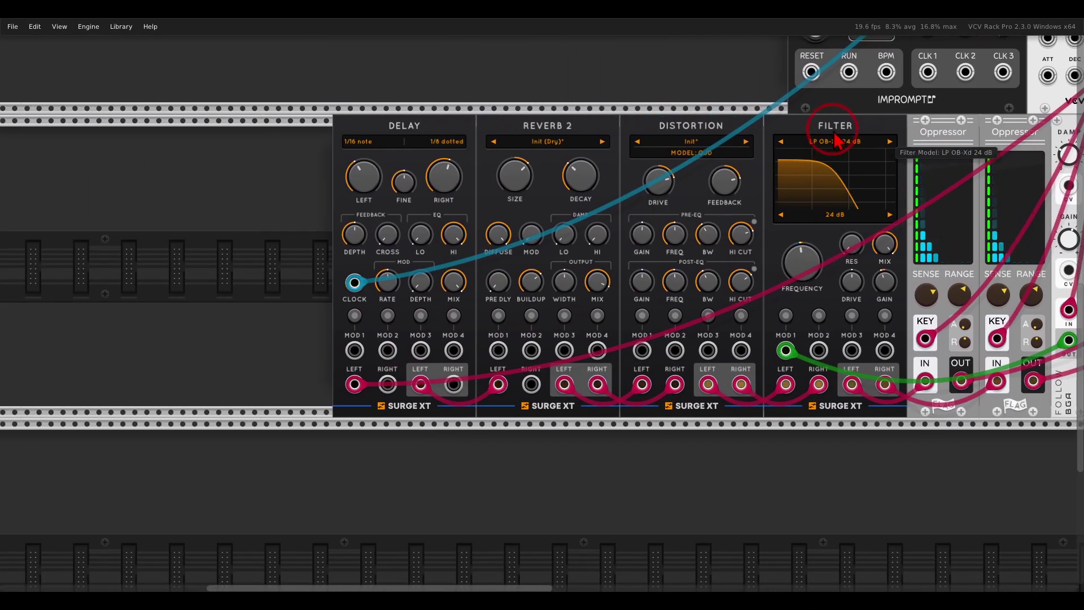
pyautogui.moveTo(835, 138); pyautogui.dragTo(486, 137)
# - Add a second Surge XT Filter directly after the first and set its type to bandpass BP OB-Xd 12 dB
pyautogui.doubleClick(612, 205)
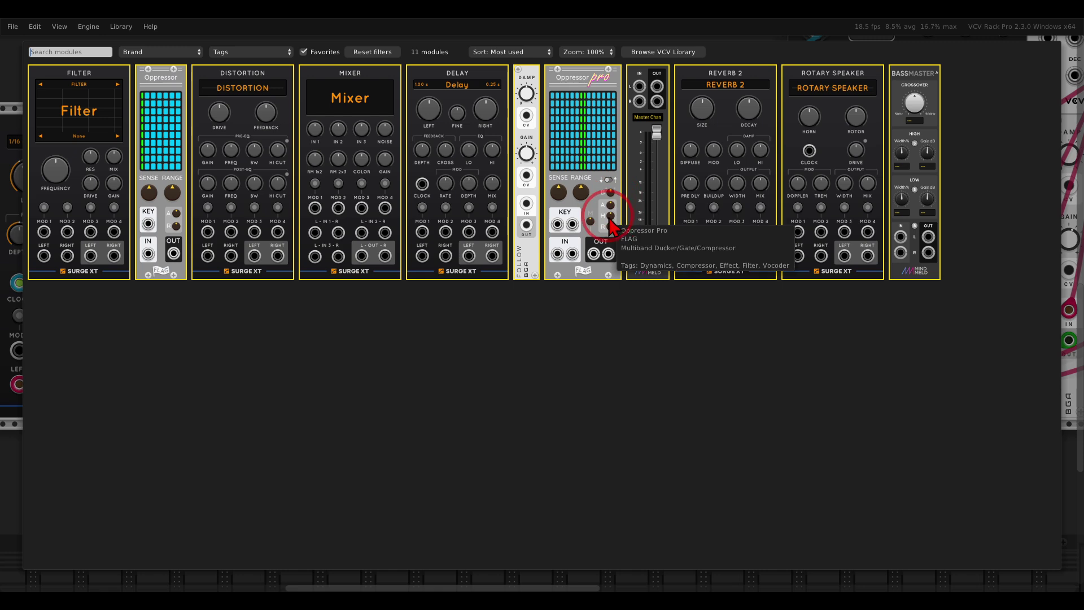
pyautogui.click(39, 136)
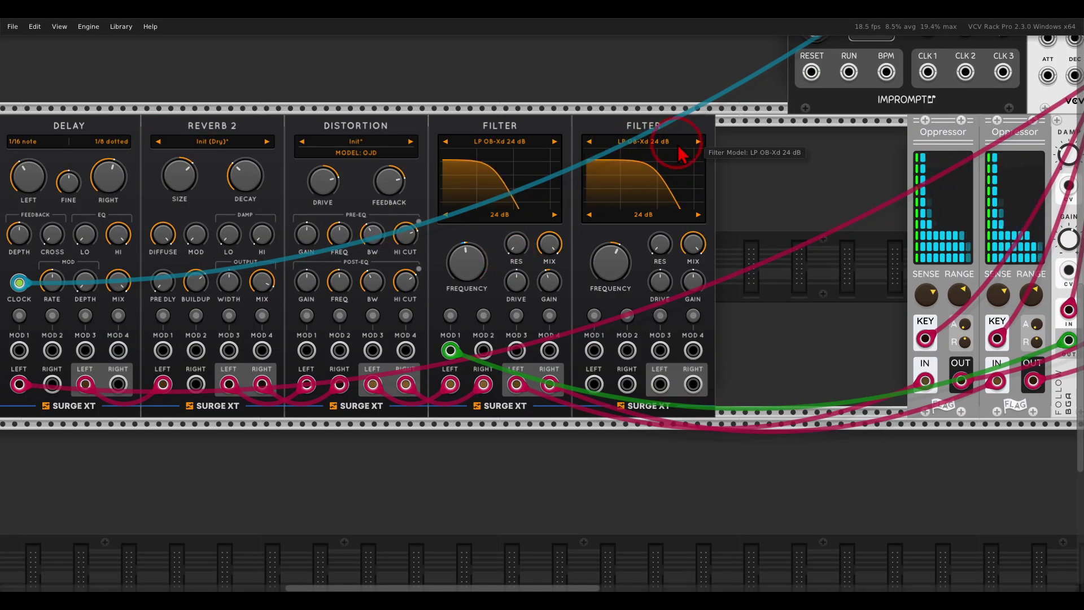
pyautogui.scroll(1, 674, 144)
pyautogui.click(646, 142)
pyautogui.moveTo(673, 182)
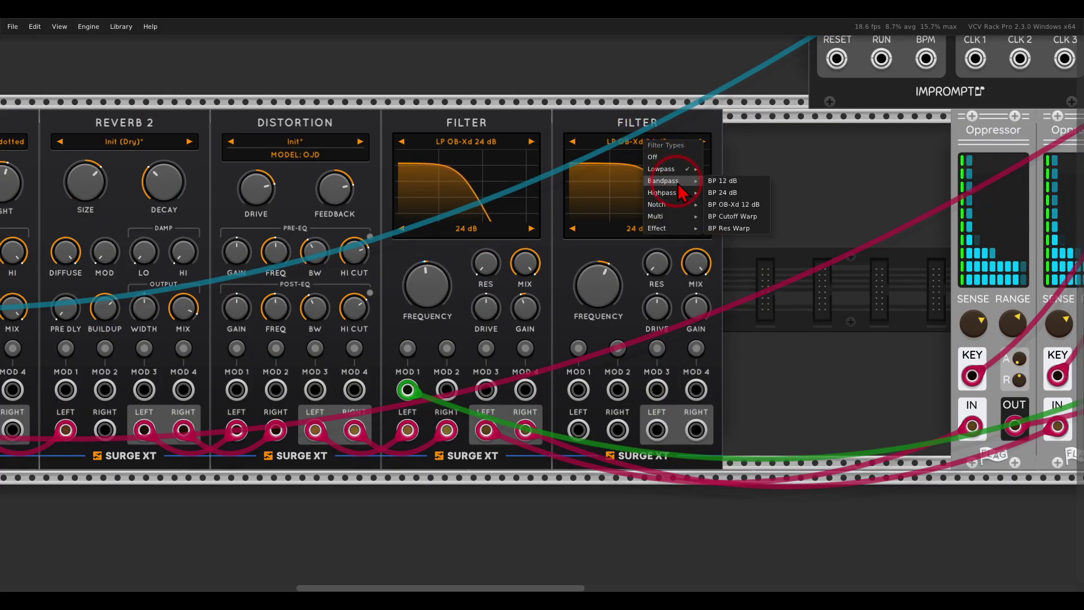
pyautogui.click(736, 205)
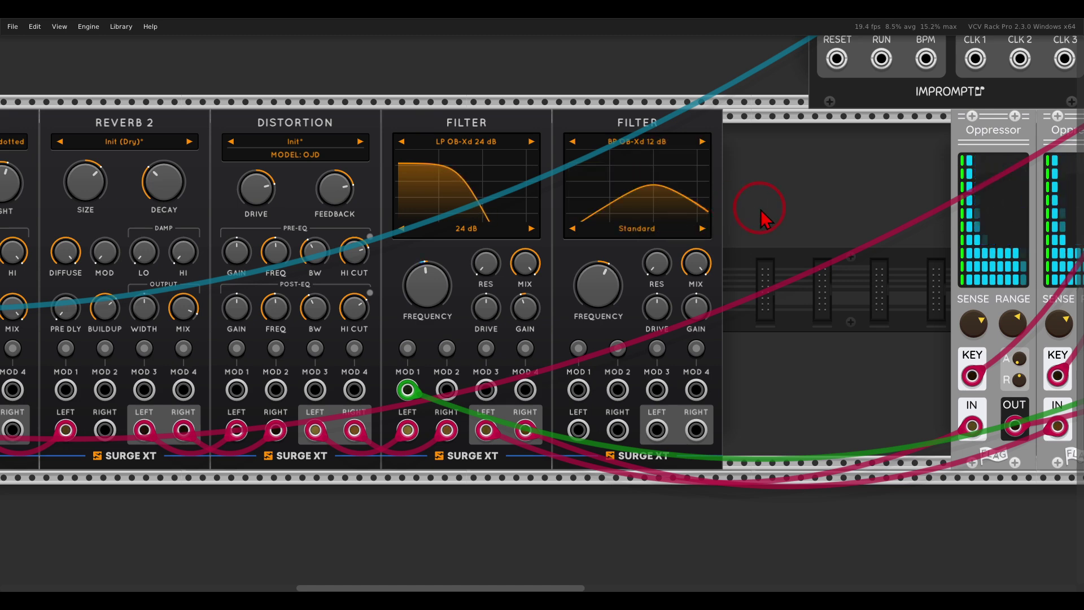
# - Patch the Distortion's left and right outputs into the bandpass Filter and place a Surge XT Mixer directly after it
pyautogui.moveTo(576, 423); pyautogui.dragTo(315, 430)
pyautogui.moveTo(619, 430); pyautogui.dragTo(354, 429)
pyautogui.rightClick(825, 219)
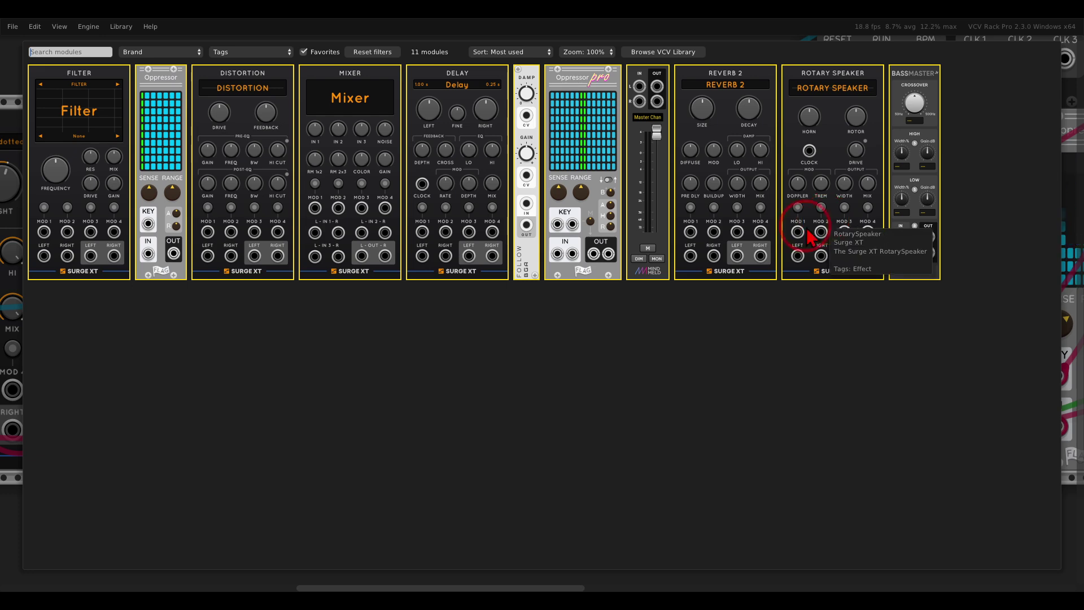
pyautogui.click(380, 158)
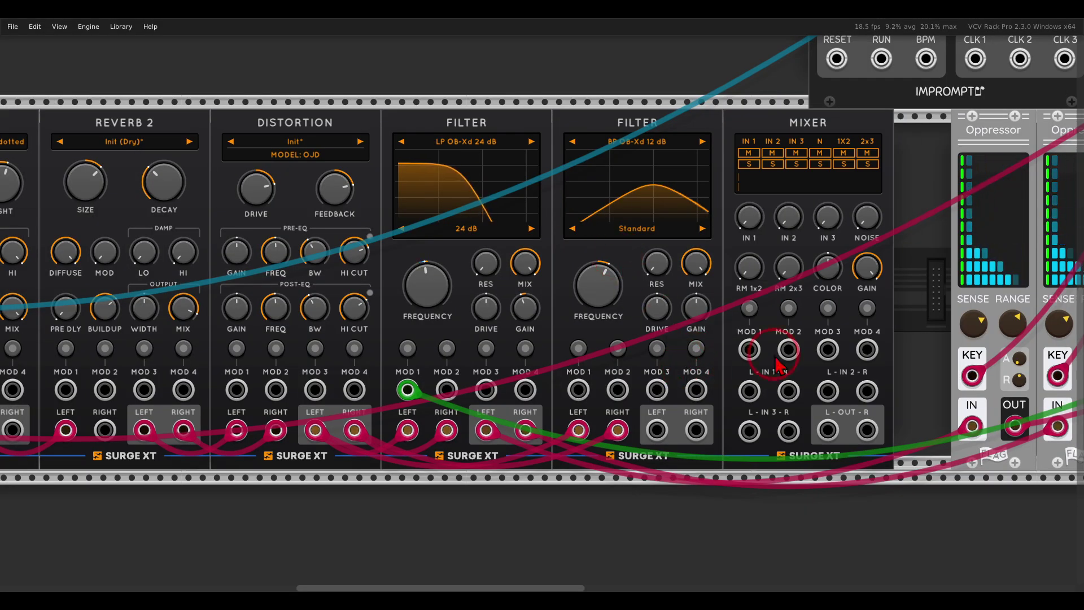
# - Reroute the lowpass Filter's output cables from the Oppressors to the Surge XT Mixer's input 1 and patch the bandpass Filter into input 2
pyautogui.moveTo(775, 357); pyautogui.dragTo(591, 339)
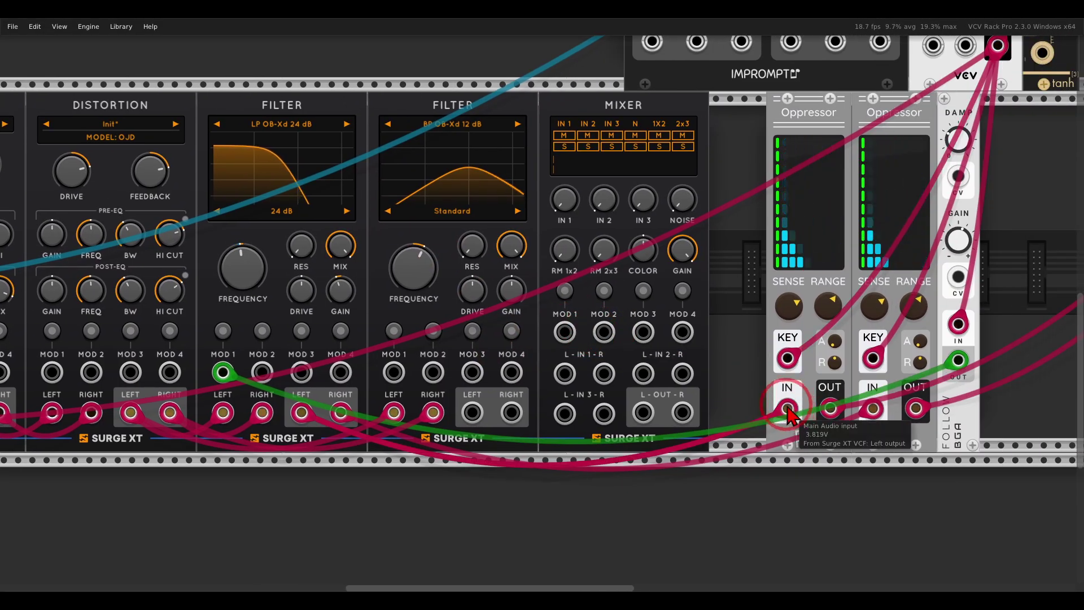
pyautogui.moveTo(787, 407); pyautogui.dragTo(566, 375)
pyautogui.moveTo(871, 409); pyautogui.dragTo(603, 373)
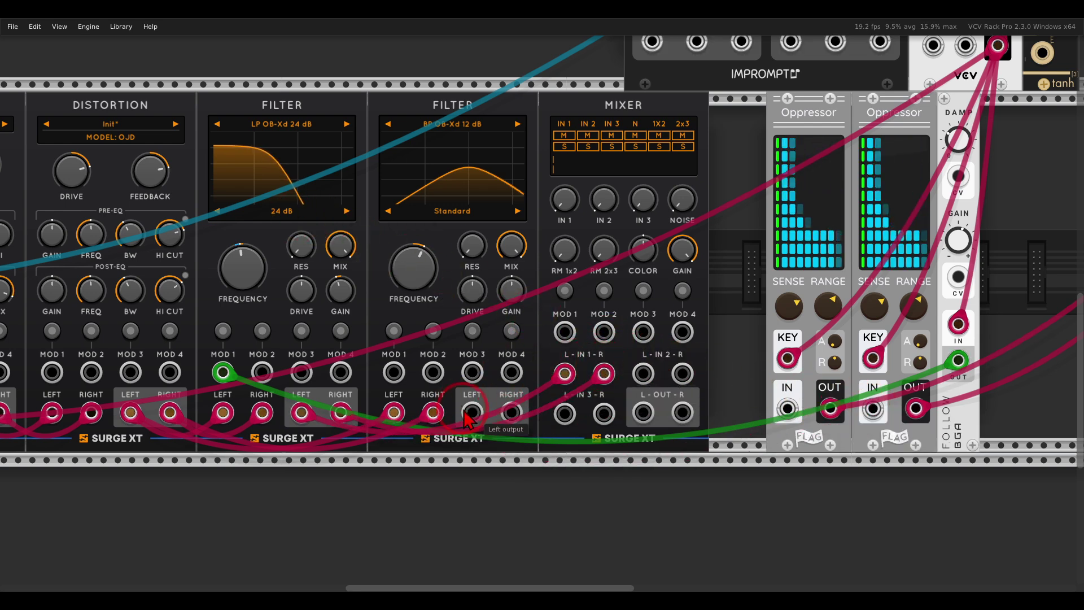
pyautogui.moveTo(472, 412); pyautogui.dragTo(511, 413)
# - Connect the Surge XT Mixer's left and right outputs to the audio inputs of the two Oppressors
pyautogui.moveTo(643, 412); pyautogui.dragTo(787, 408)
pyautogui.moveTo(682, 412); pyautogui.dragTo(749, 382)
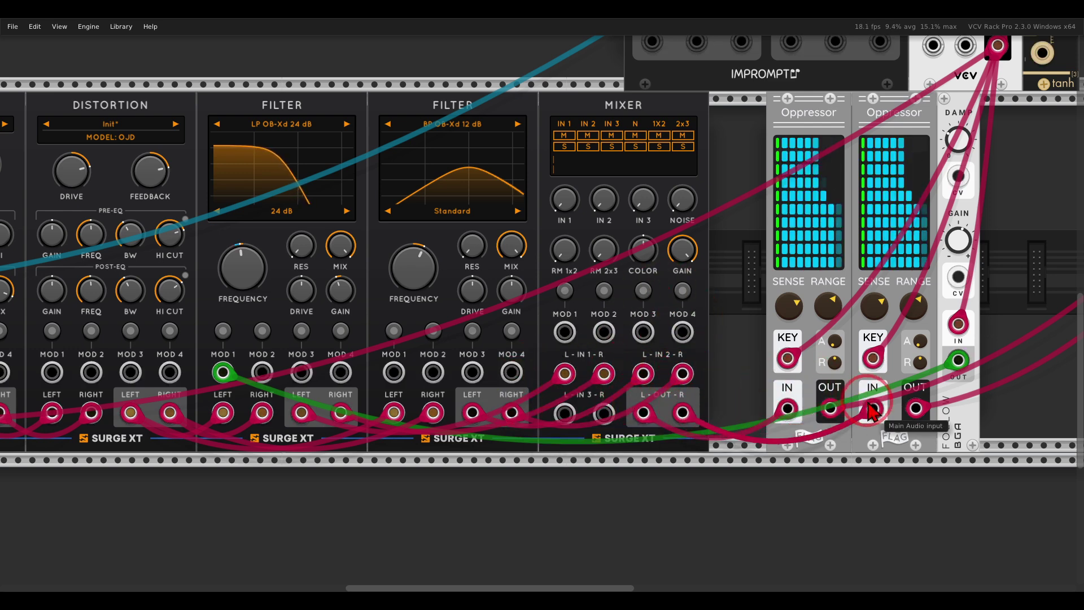
pyautogui.click(491, 193)
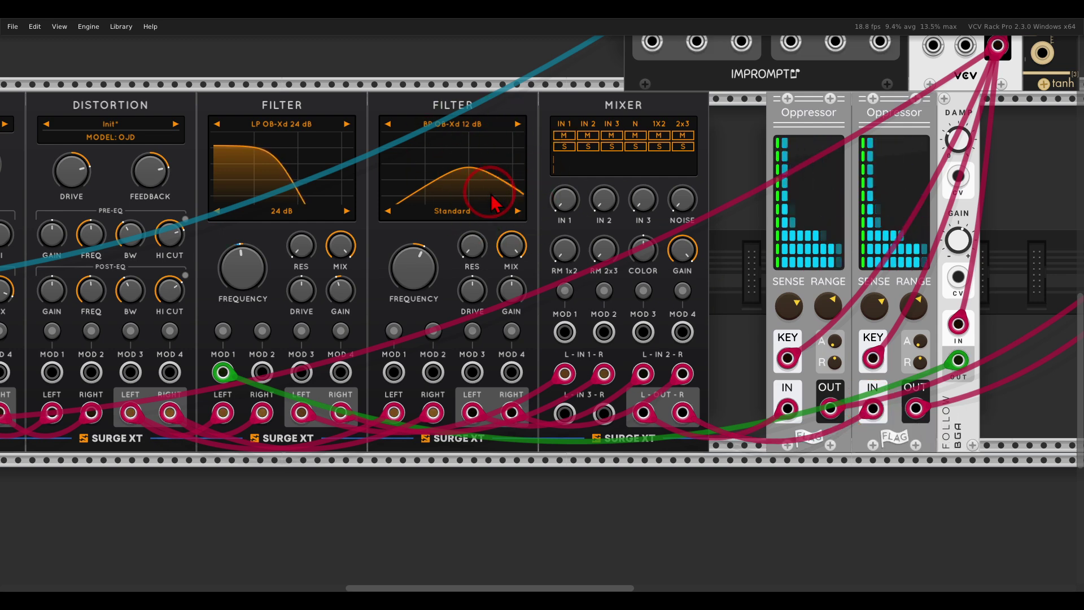
pyautogui.click(670, 245)
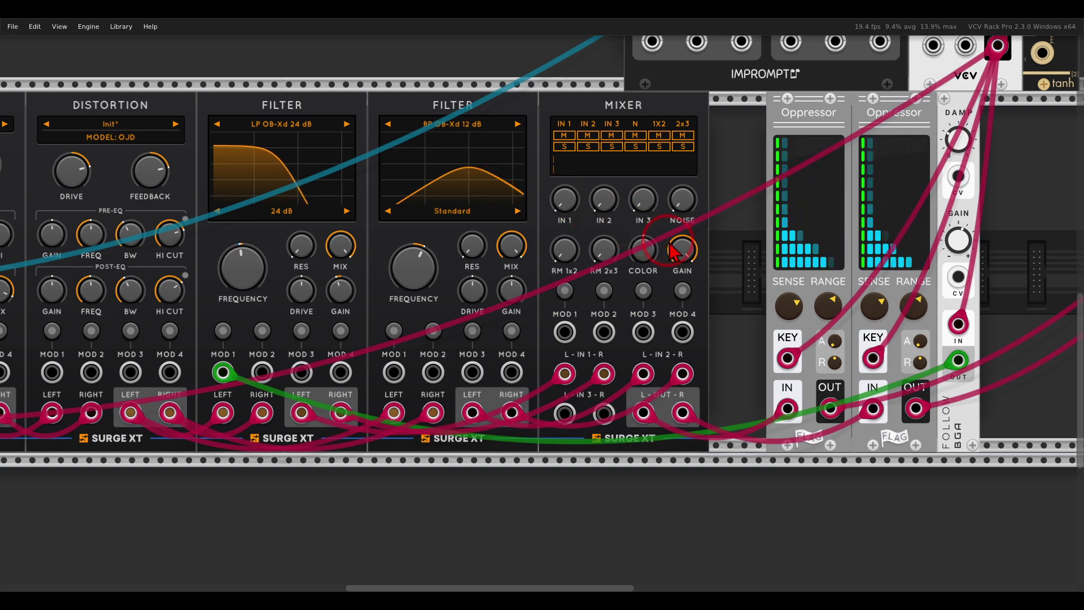
# - Unmute channel 2 on the main mixer and raise the input 1 and input 2 levels on the Surge XT Mixer
pyautogui.moveTo(669, 244); pyautogui.dragTo(284, 240)
pyautogui.click(860, 387)
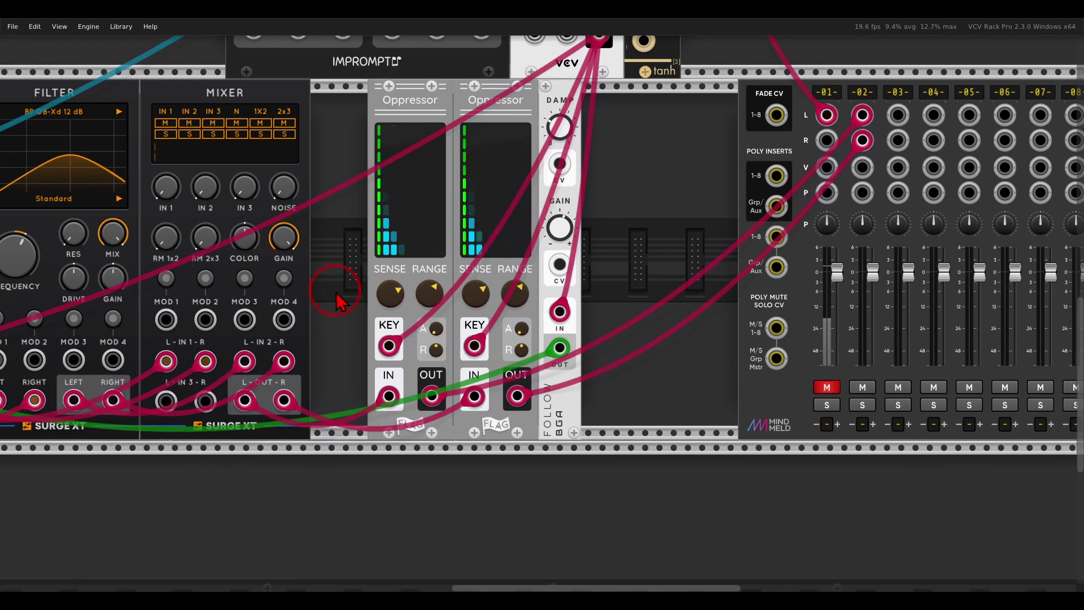
pyautogui.hscroll(-6, 337, 302)
pyautogui.moveTo(636, 210); pyautogui.dragTo(675, 228)
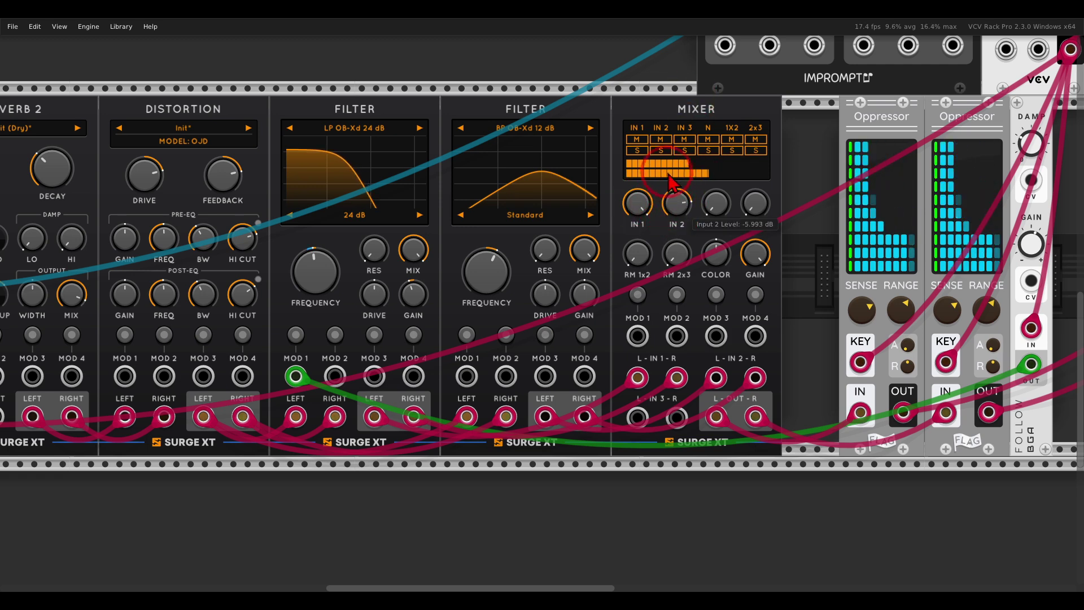
# - Solo input 2 on the Surge XT Mixer and set the bandpass Filter's resonance to 51.75% and frequency to 2654.48 Hz
pyautogui.click(661, 151)
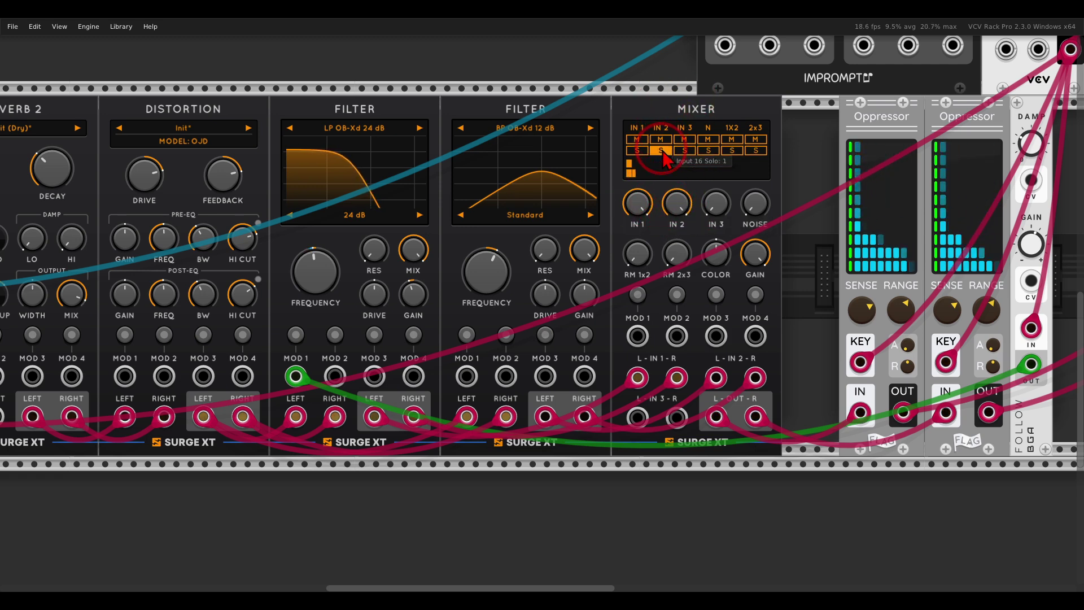
pyautogui.moveTo(545, 250); pyautogui.dragTo(525, 168)
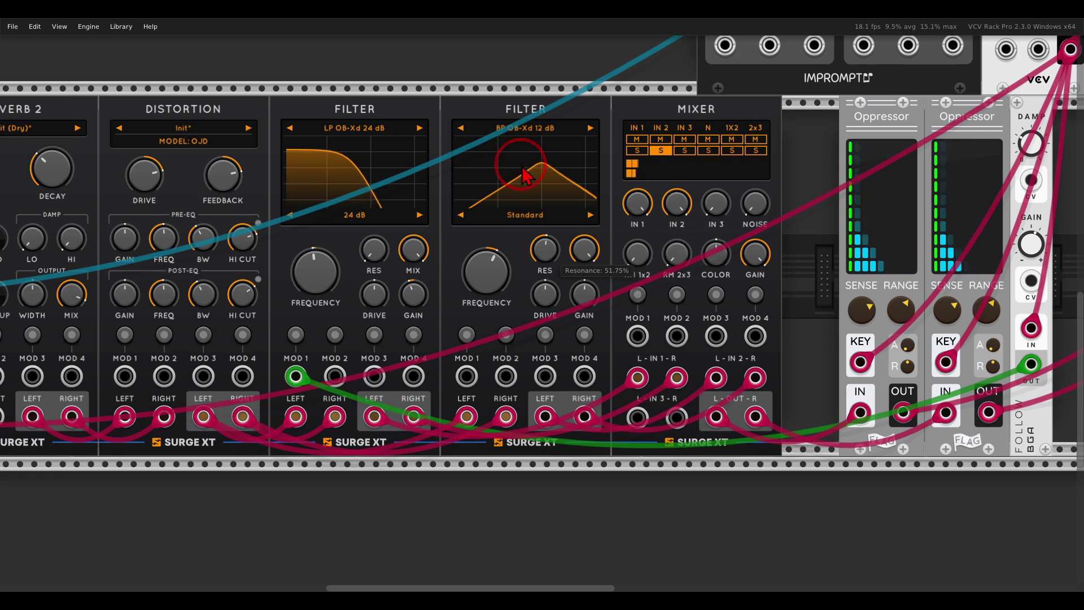
pyautogui.moveTo(492, 276); pyautogui.dragTo(482, 260)
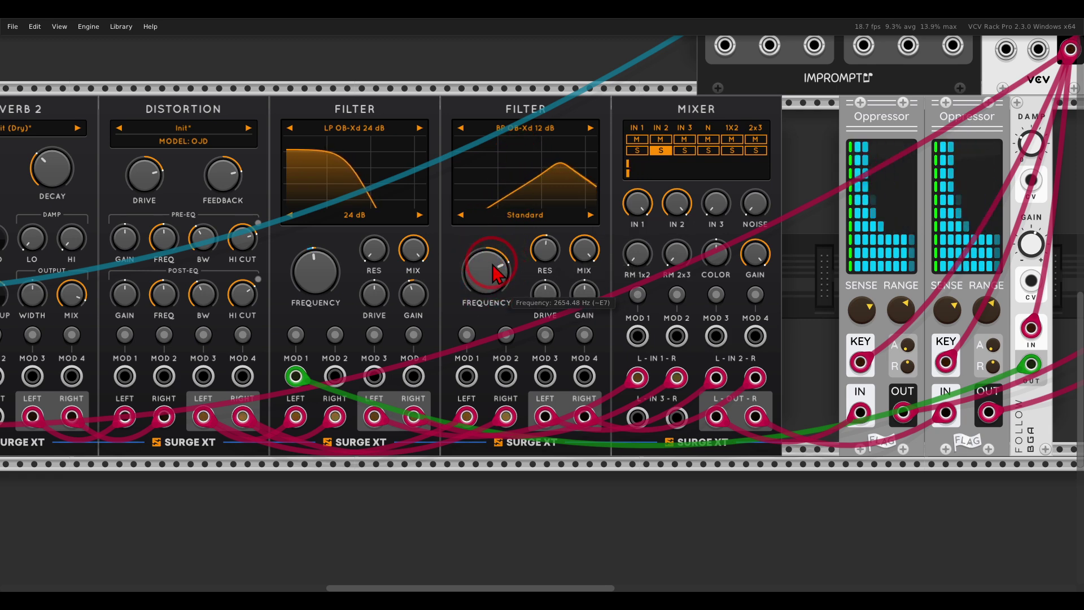
# - Solo the 1x2 ring modulation channel on the Surge XT Mixer and set its RM 1x2 level to 0 dB
pyautogui.moveTo(497, 275)
pyautogui.mouseDown()
pyautogui.moveTo(490, 244)
pyautogui.moveTo(504, 308)
pyautogui.moveTo(476, 266)
pyautogui.moveTo(487, 281)
pyautogui.mouseUp()
pyautogui.click(638, 151)
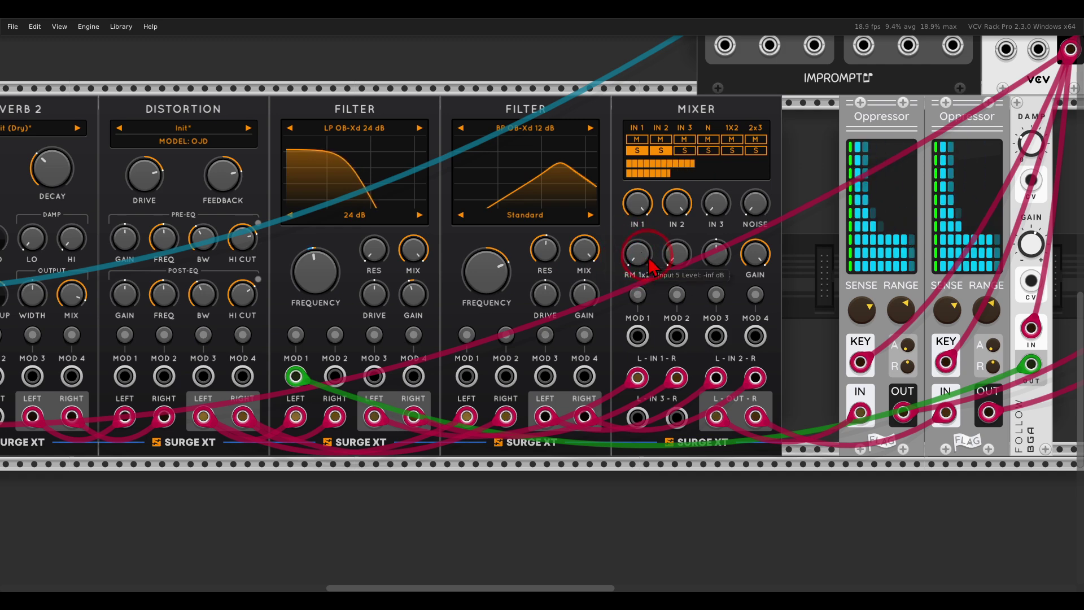
pyautogui.click(656, 153)
pyautogui.click(643, 151)
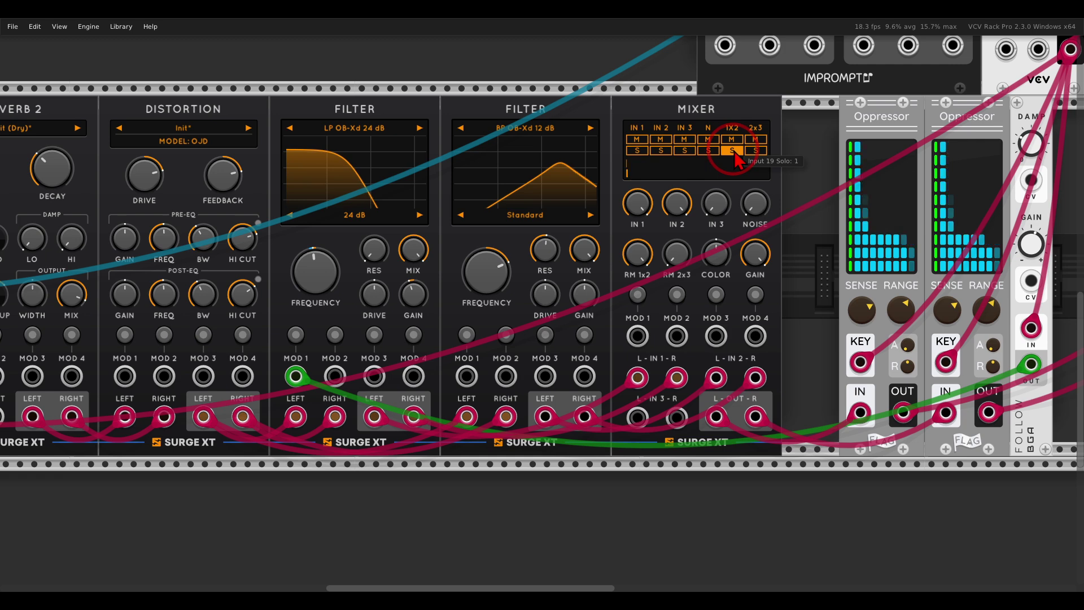
pyautogui.click(644, 246)
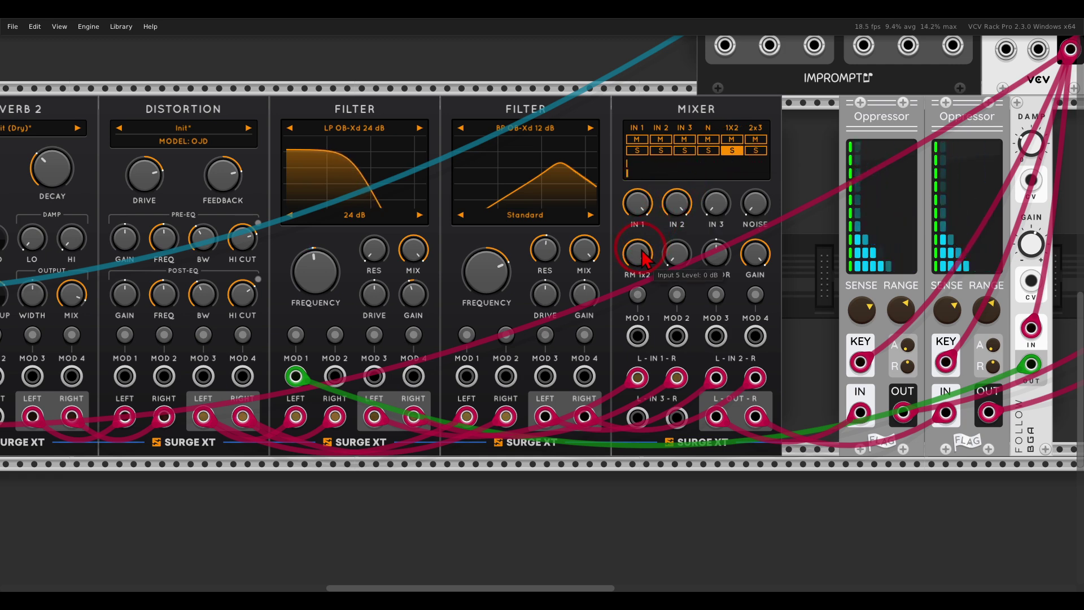
# - Set the bandpass Filter's frequency to 1301.22 Hz and turn off the 1x2 solo on the Surge XT Mixer
pyautogui.moveTo(494, 270)
pyautogui.mouseDown()
pyautogui.moveTo(499, 299)
pyautogui.moveTo(492, 288)
pyautogui.mouseUp()
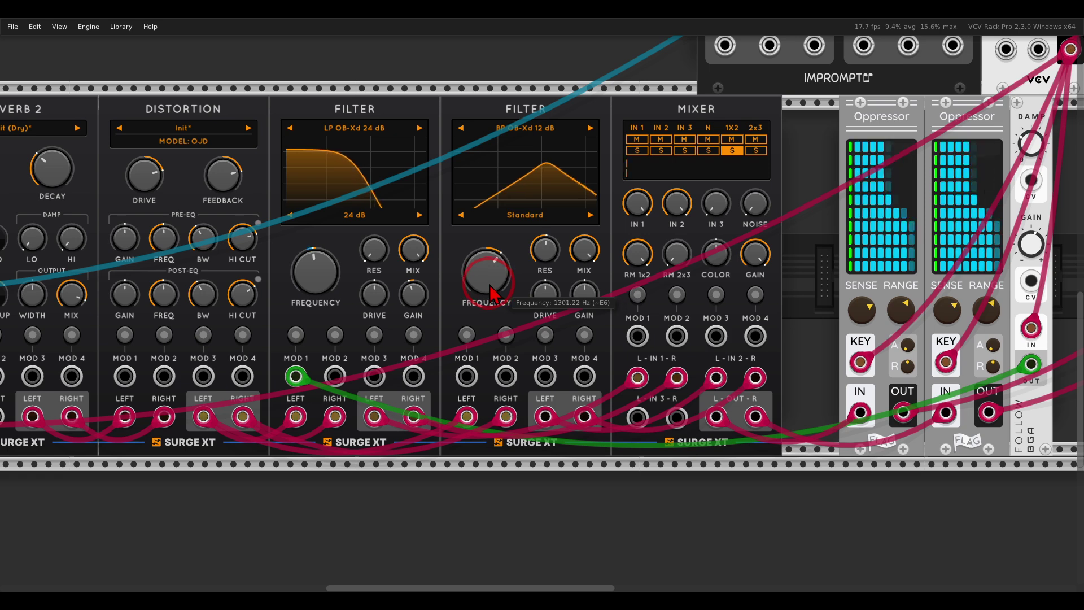
pyautogui.click(620, 257)
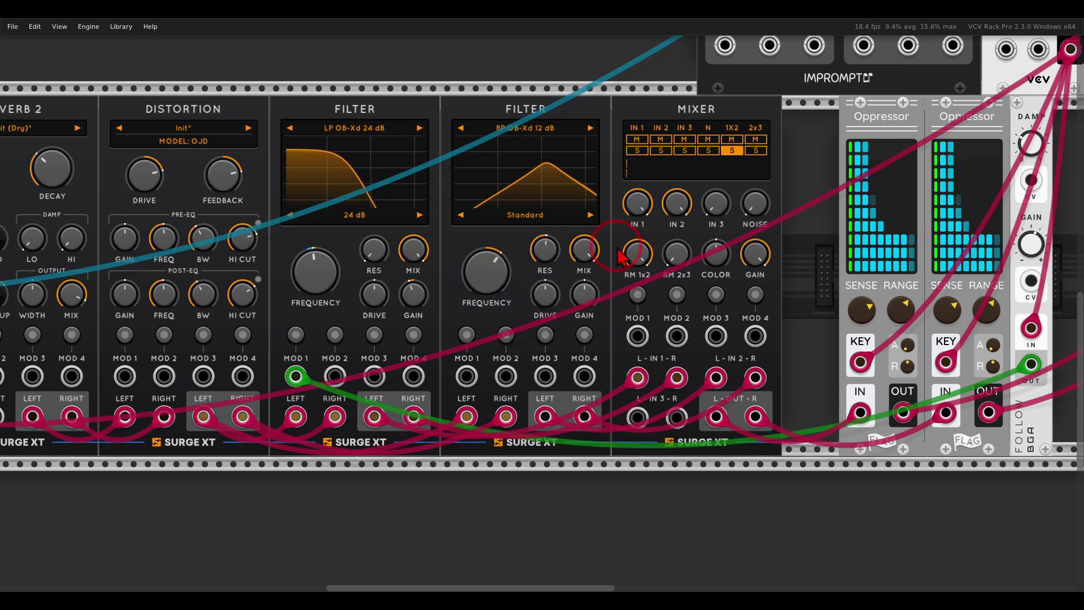
pyautogui.click(732, 151)
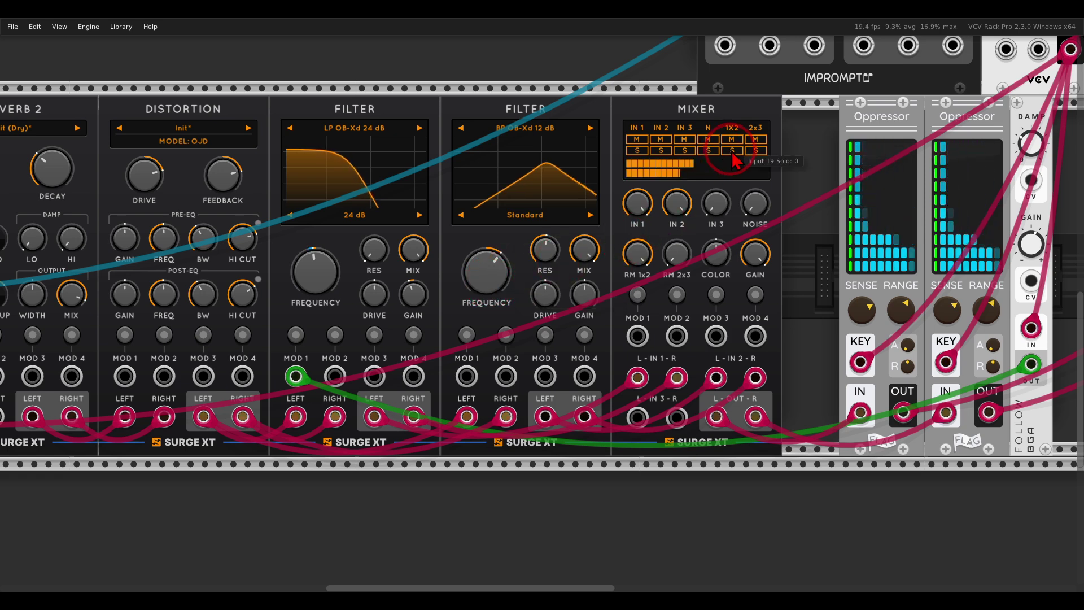
# - Set the noise level on the Surge XT Mixer to -39.11 dB
pyautogui.click(756, 206)
pyautogui.moveTo(756, 205); pyautogui.dragTo(742, 162)
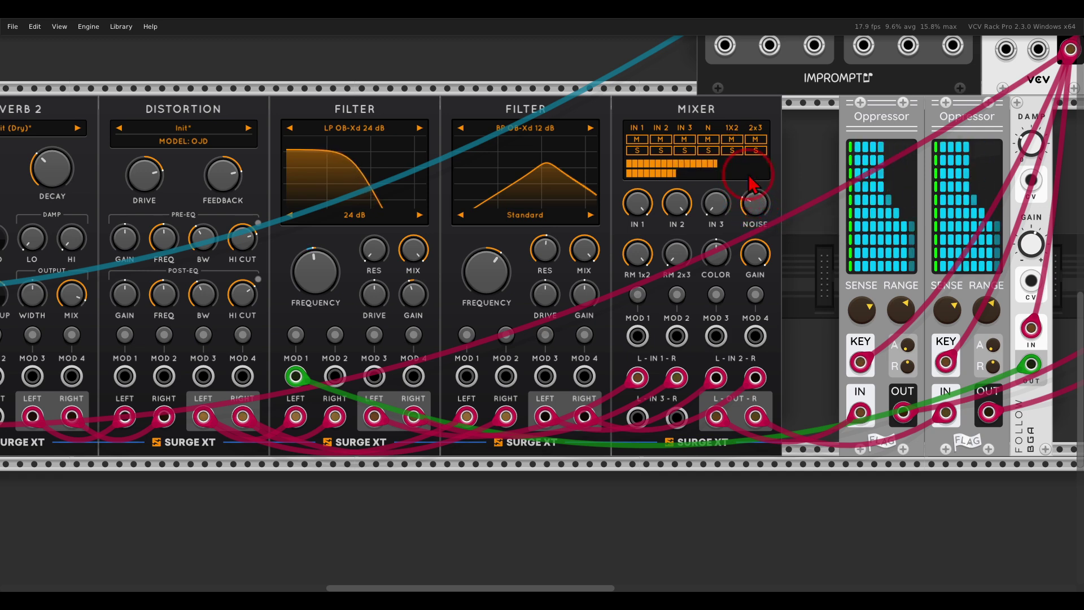
pyautogui.moveTo(818, 233); pyautogui.dragTo(729, 233)
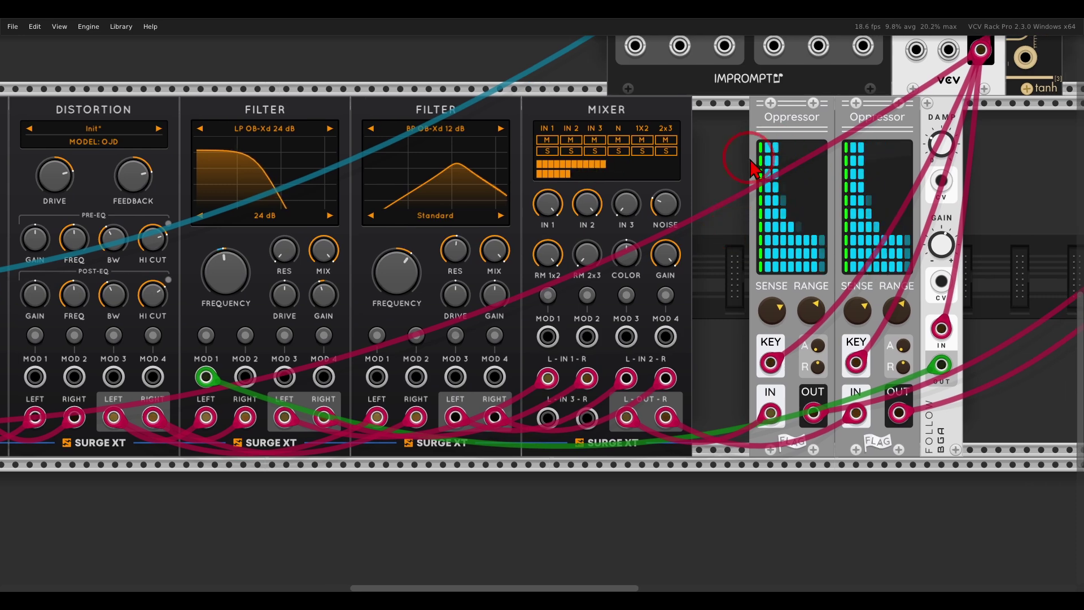
pyautogui.moveTo(668, 208)
pyautogui.mouseDown()
pyautogui.moveTo(673, 184)
pyautogui.moveTo(669, 212)
pyautogui.mouseUp()
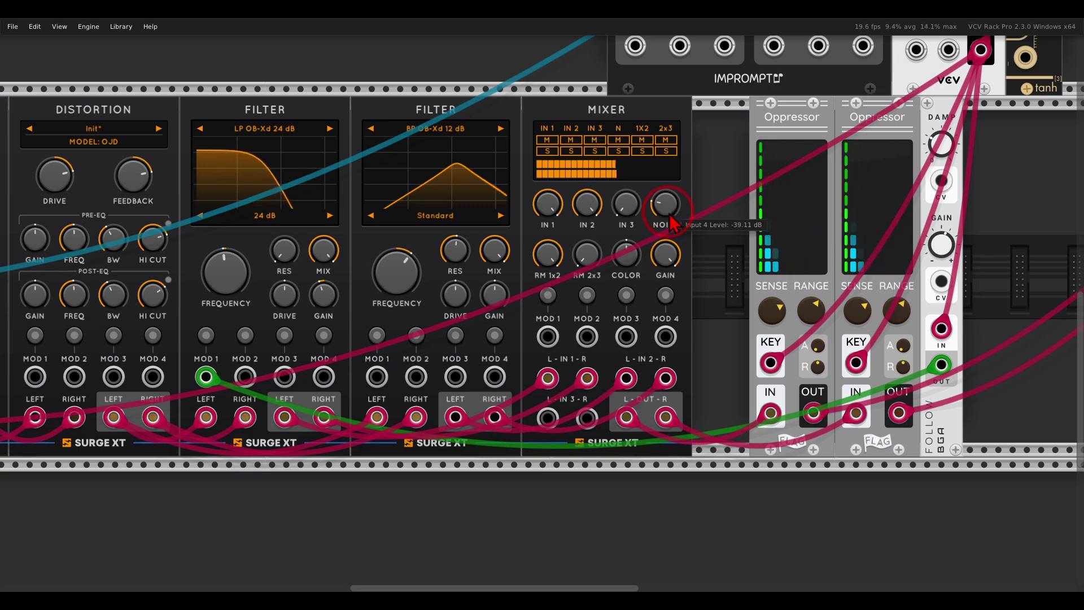
# - Make room between the bandpass Filter and the Surge XT Mixer and add a Surge XT Rotary Speaker module there
pyautogui.moveTo(585, 211)
pyautogui.scroll(-5, 585, 211)
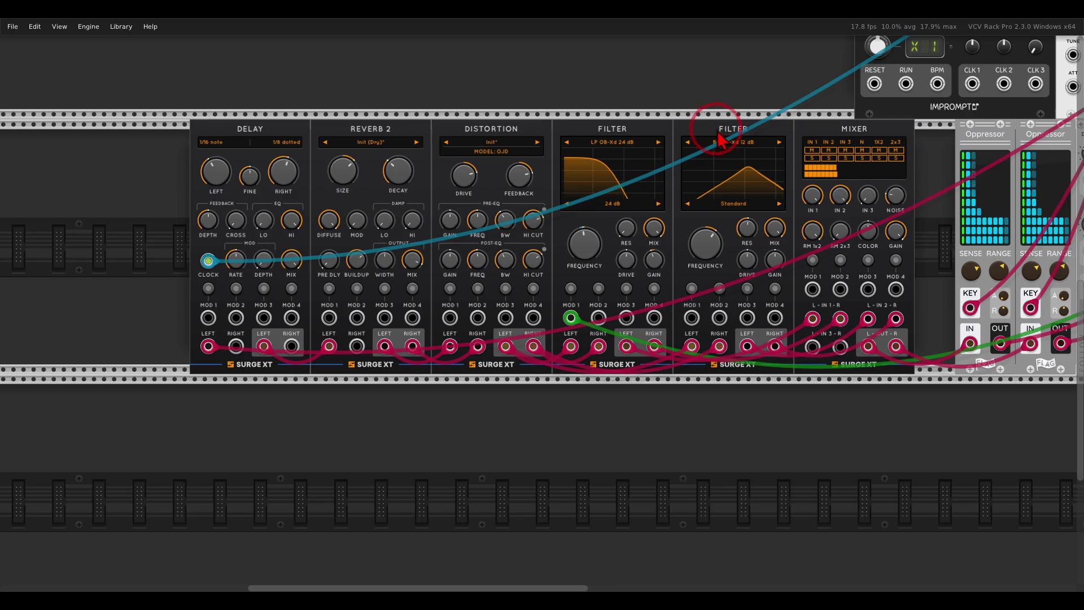
pyautogui.moveTo(718, 139); pyautogui.dragTo(562, 129)
pyautogui.rightClick(658, 222)
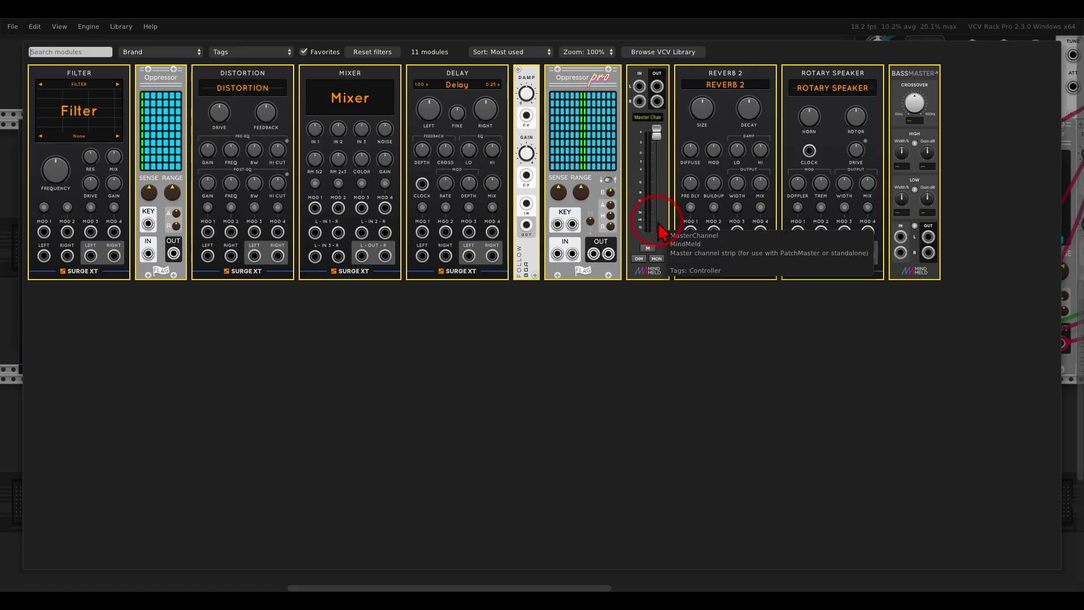
pyautogui.click(815, 147)
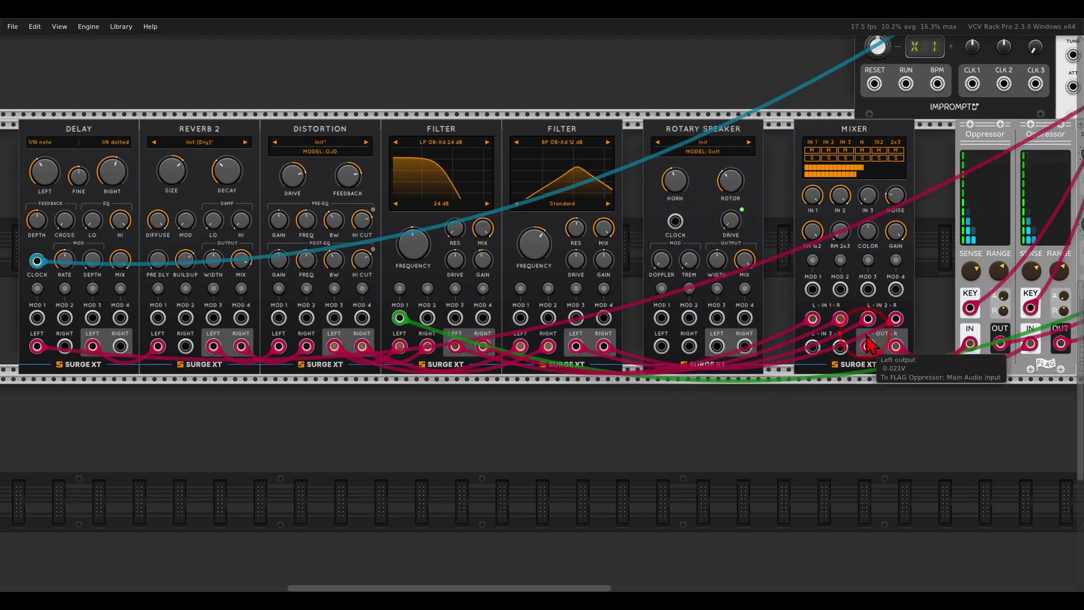
# - Patch the bandpass Filter through the Rotary Speaker into the Surge XT Mixer's input 2, and connect Clocked's master clock to the Rotary Speaker's clock input
pyautogui.moveTo(865, 319); pyautogui.dragTo(663, 346)
pyautogui.moveTo(895, 319); pyautogui.dragTo(746, 349)
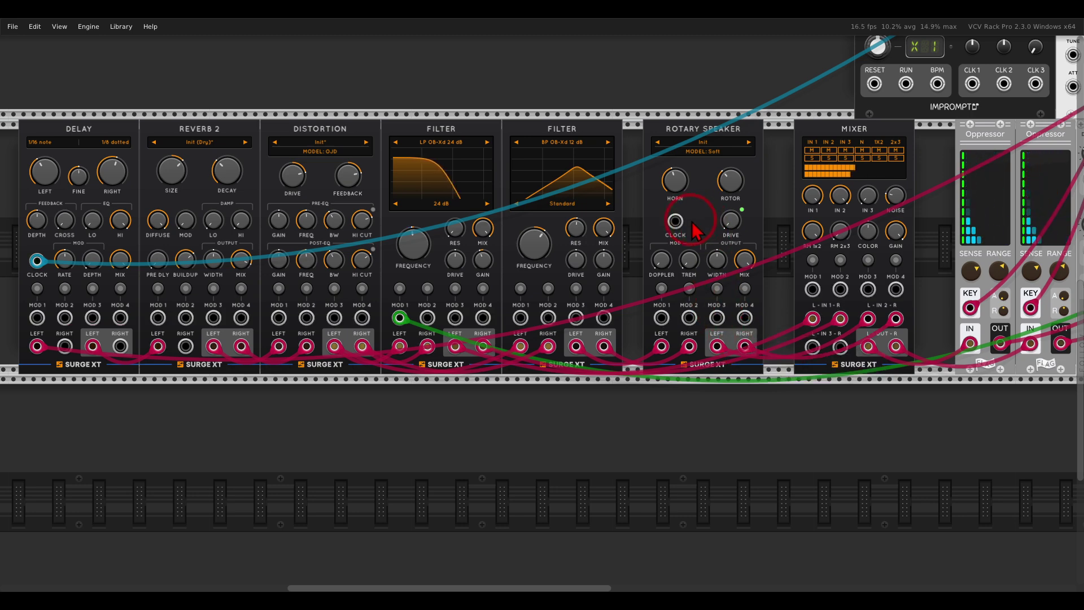
pyautogui.moveTo(681, 228); pyautogui.dragTo(1037, 107)
pyautogui.scroll(3, 774, 181)
pyautogui.scroll(-2, 830, 213)
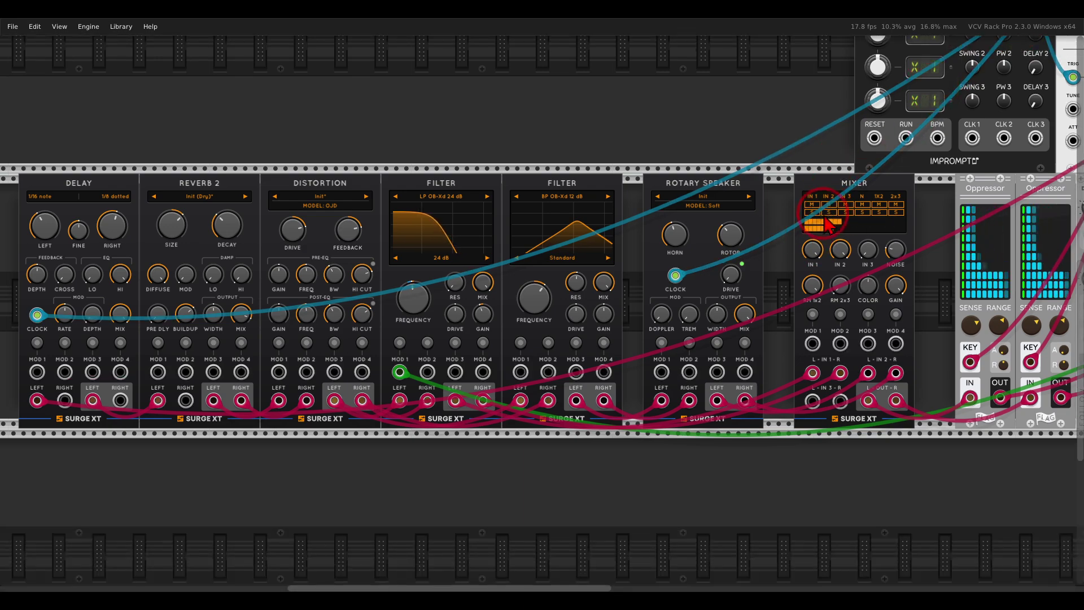
# - Solo input 2, raise the Rotary Speaker's drive, and set its horn rate to 1/8 dotted, tremolo to 42.75% and doppler to 40.50%
pyautogui.scroll(3, 731, 300)
pyautogui.scroll(3, 731, 305)
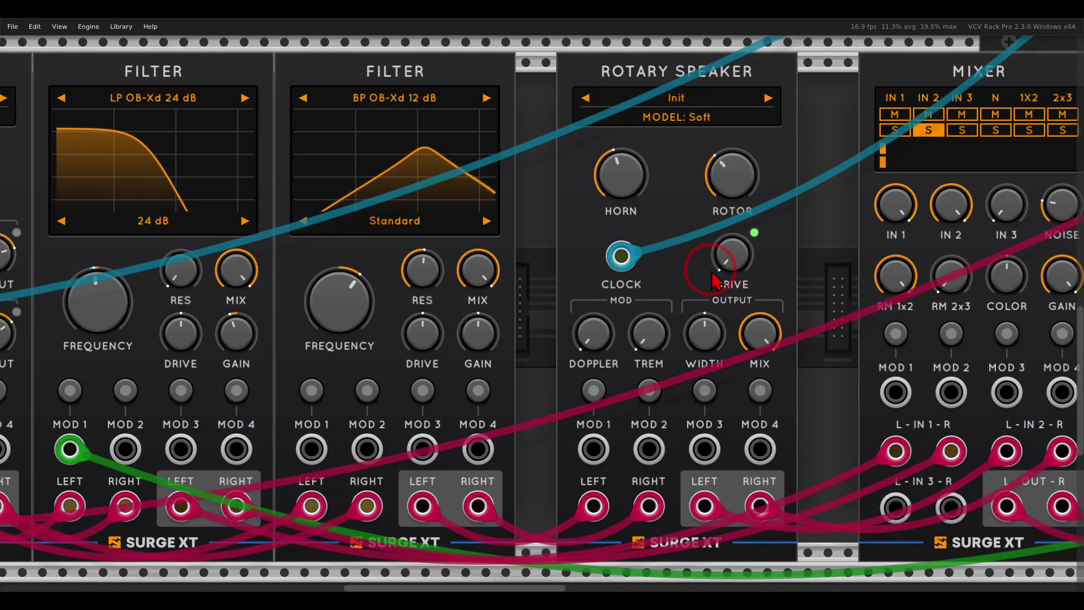
pyautogui.scroll(-3, 706, 264)
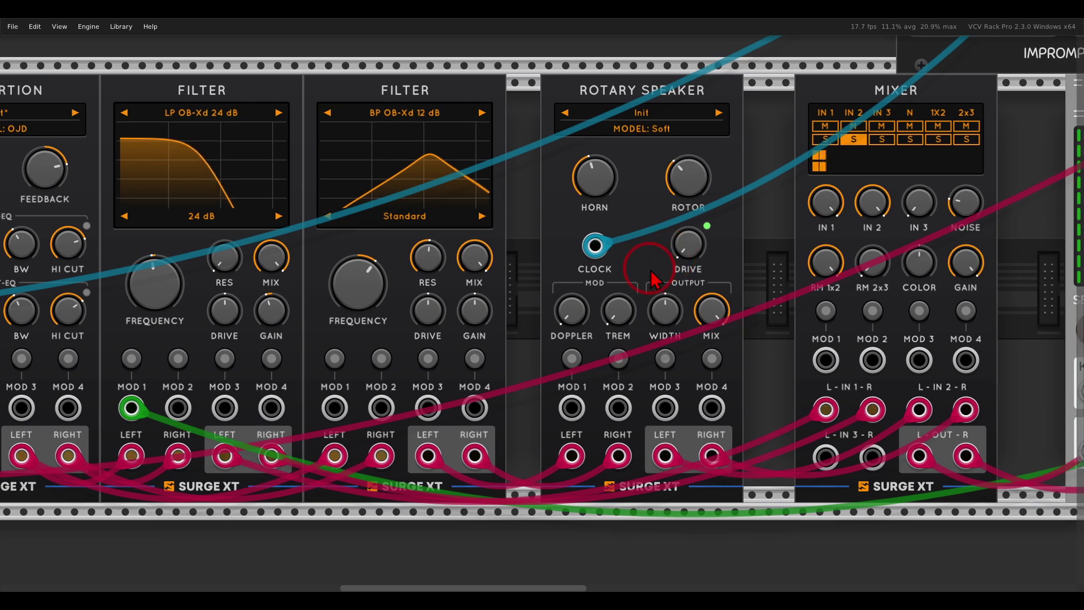
pyautogui.moveTo(679, 254); pyautogui.dragTo(678, 180)
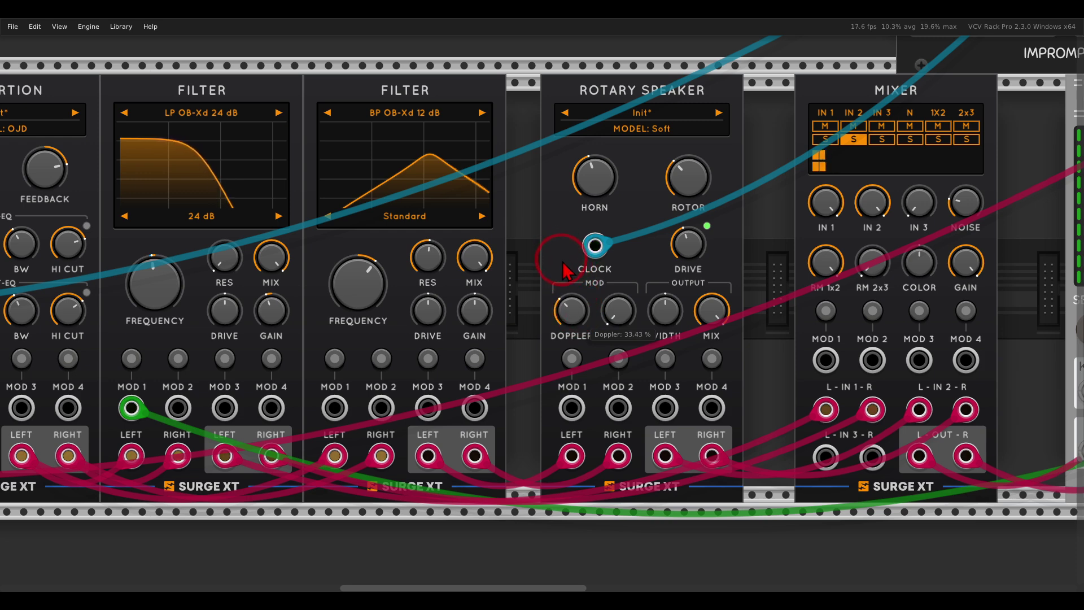
pyautogui.click(590, 177)
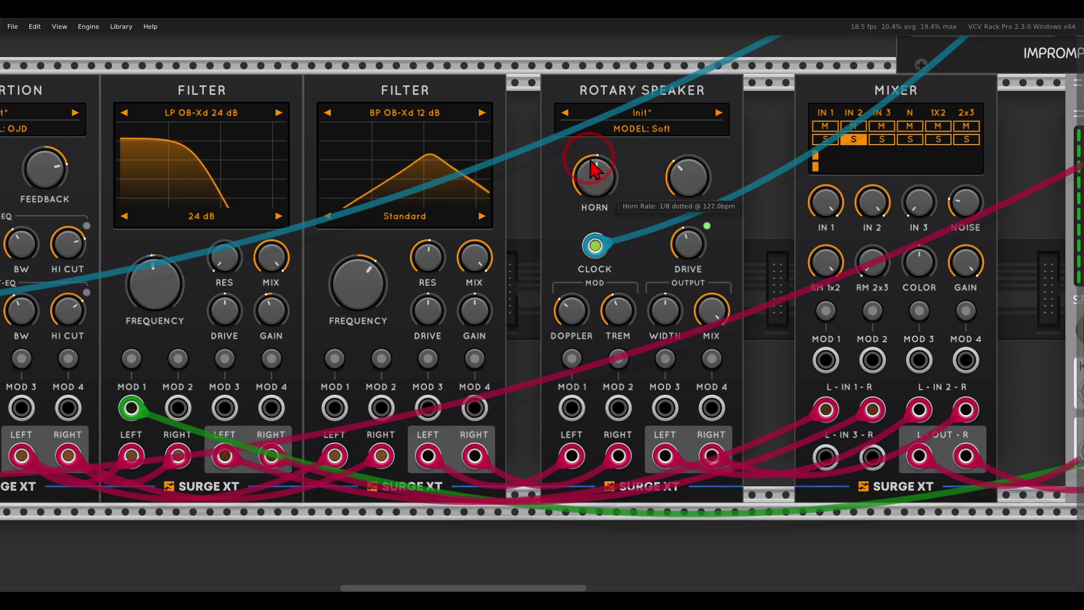
pyautogui.click(620, 308)
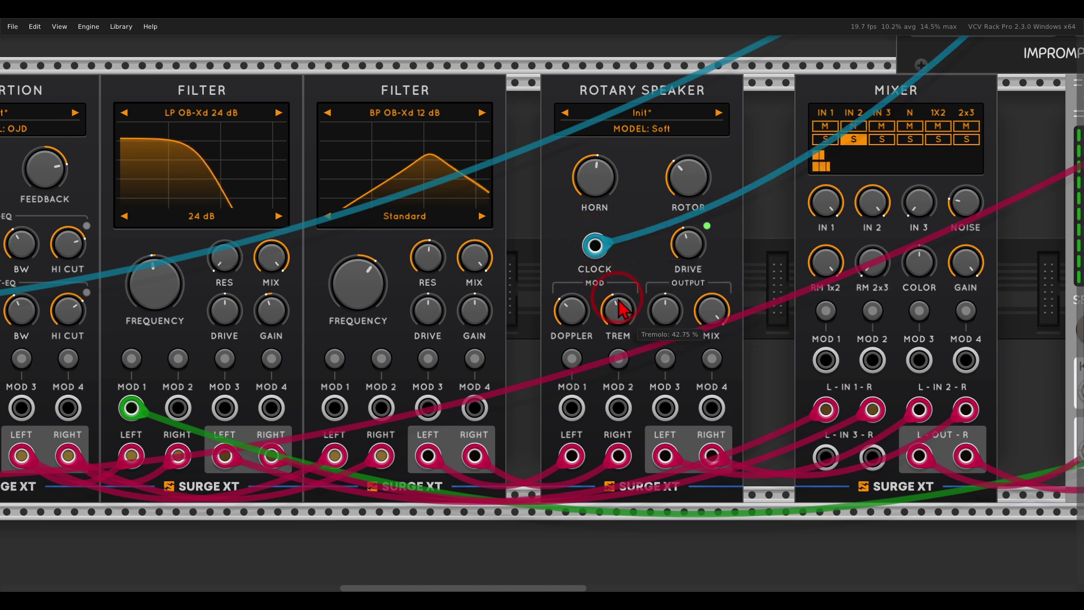
pyautogui.click(588, 319)
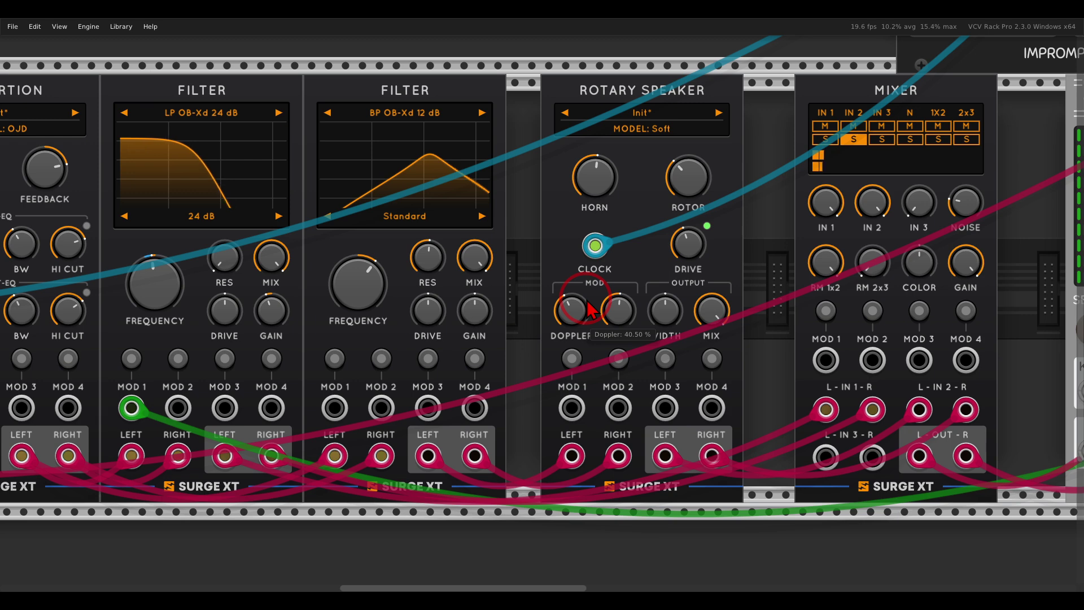
# - Set the bandpass Filter's frequency to 1700.05 Hz and turn off the input 2 solo on the Surge XT Mixer
pyautogui.moveTo(359, 312); pyautogui.dragTo(361, 290)
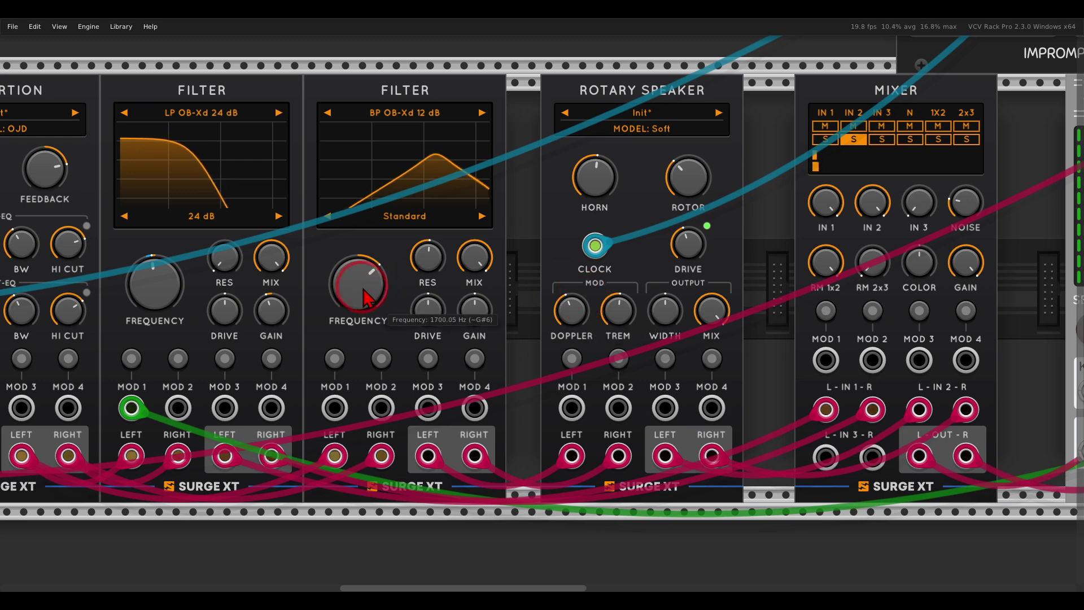
pyautogui.click(853, 139)
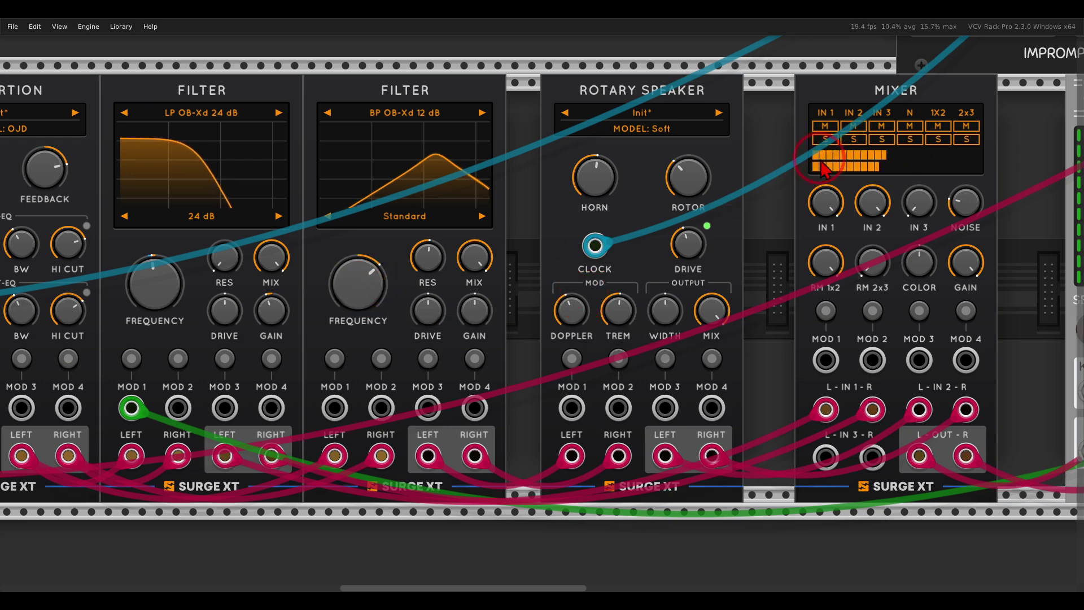
# - Reset the Clocked module and unmute channel 1 on the main mixer
pyautogui.scroll(-4, 773, 200)
pyautogui.moveTo(739, 239); pyautogui.dragTo(558, 366)
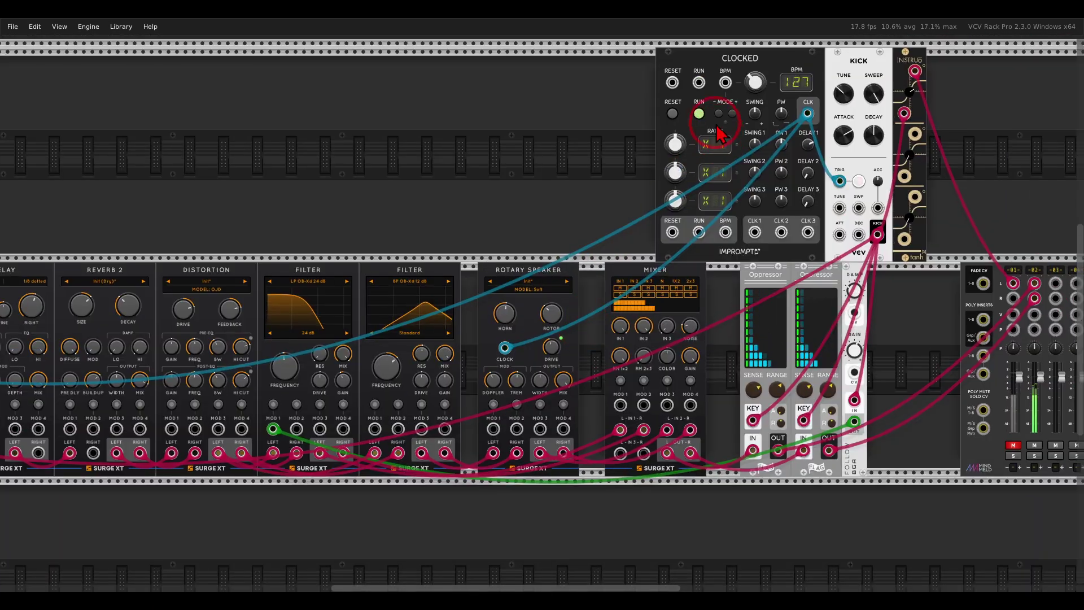
pyautogui.click(674, 113)
pyautogui.click(1012, 445)
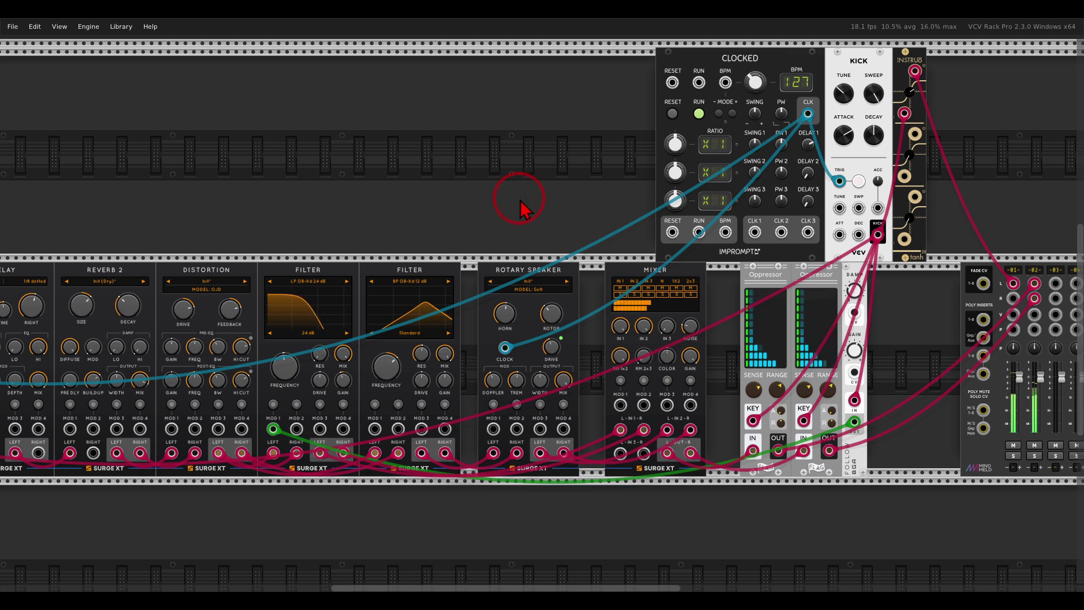
# - Select the modules from the Delay through the Rotary Speaker and move them together up against the Surge XT Mixer
pyautogui.moveTo(519, 209); pyautogui.dragTo(592, 169)
pyautogui.moveTo(162, 139)
pyautogui.mouseDown()
pyautogui.moveTo(648, 195)
pyautogui.moveTo(614, 198)
pyautogui.moveTo(605, 179)
pyautogui.mouseUp()
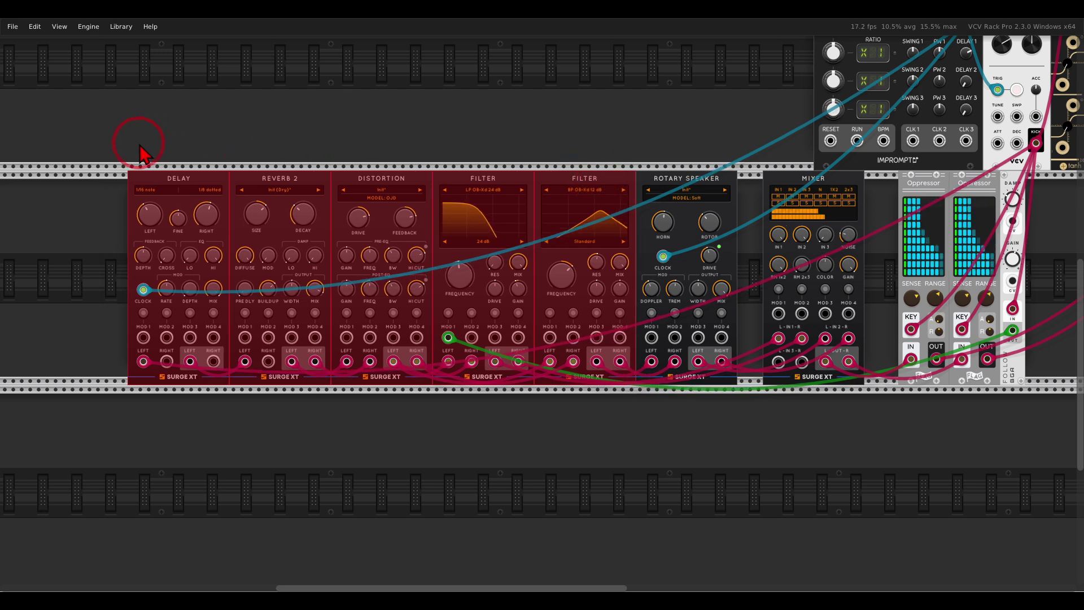
pyautogui.moveTo(138, 142)
pyautogui.mouseDown()
pyautogui.moveTo(733, 201)
pyautogui.moveTo(682, 223)
pyautogui.mouseUp()
pyautogui.click(770, 209)
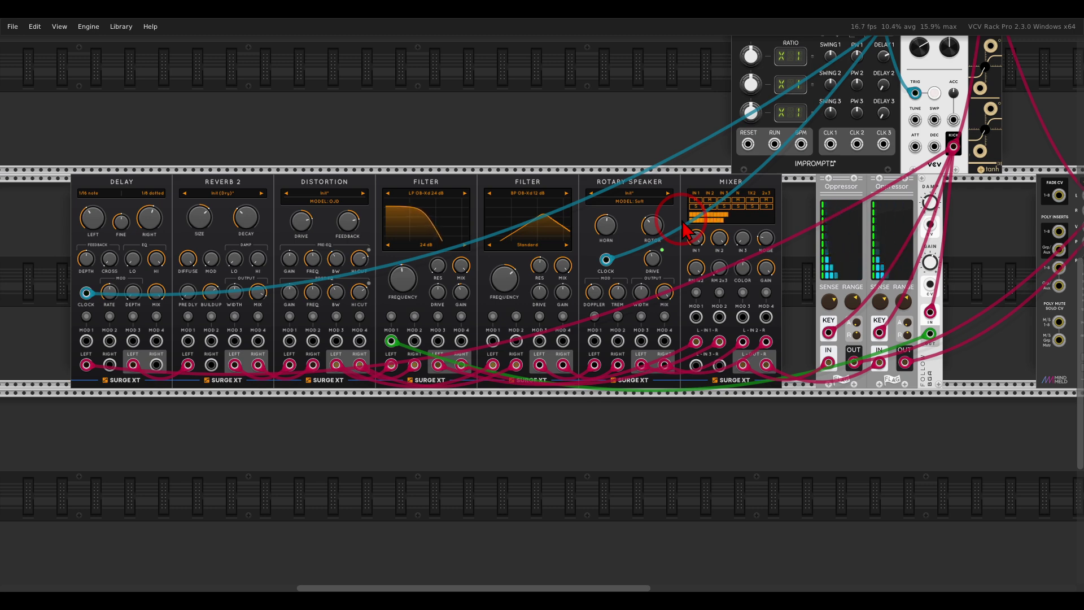
# - Mute channels 1 and 2 on the main mixer and move both Oppressors and the Follower up against the Surge XT Mixer
pyautogui.hscroll(5, 862, 265)
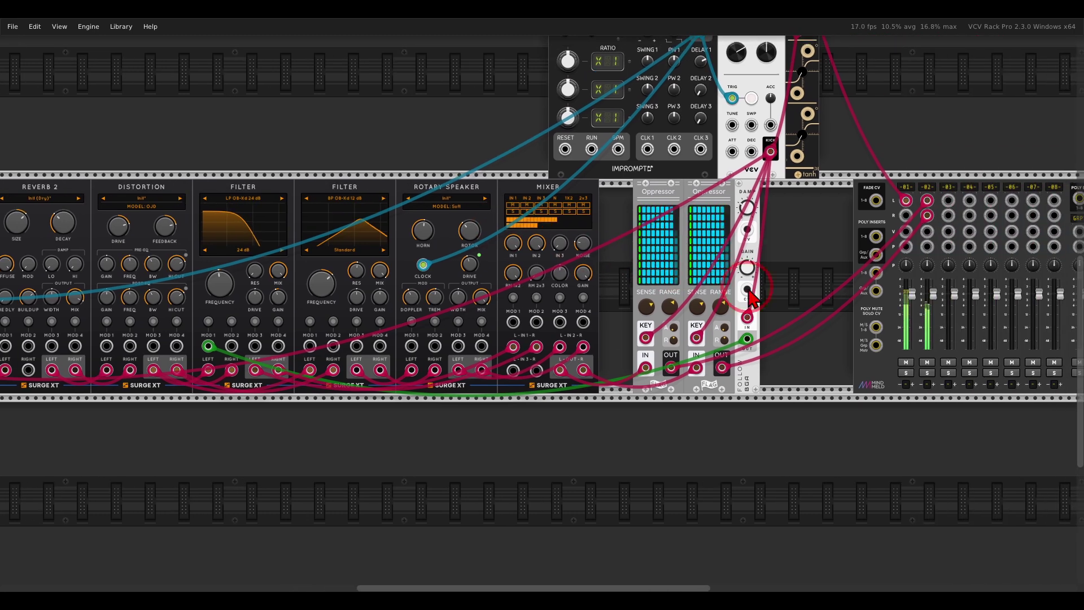
pyautogui.click(925, 361)
pyautogui.moveTo(831, 300); pyautogui.dragTo(625, 264)
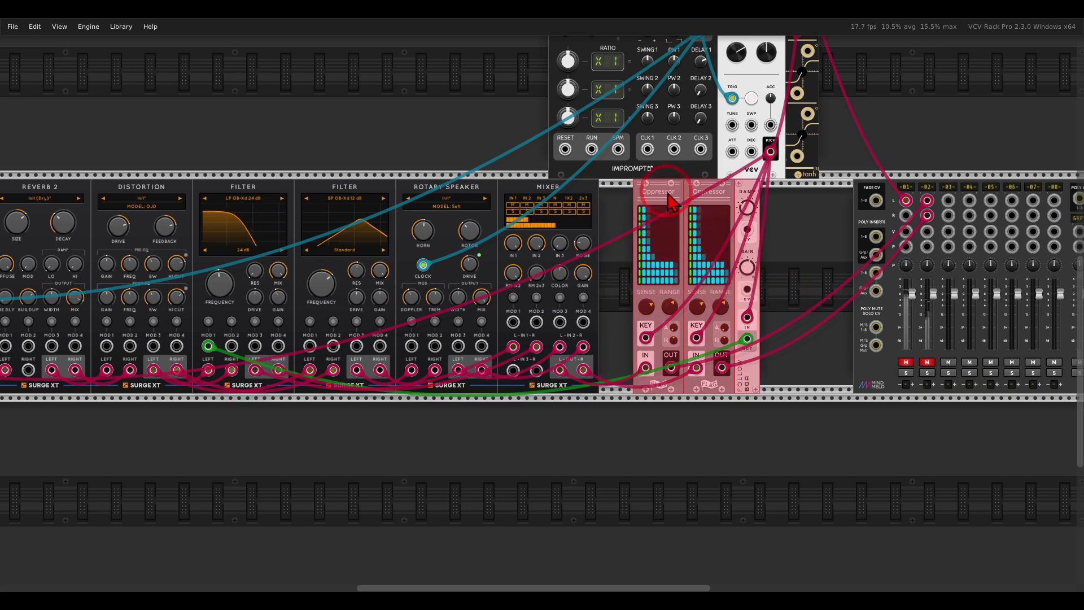
pyautogui.moveTo(671, 199); pyautogui.dragTo(636, 199)
pyautogui.click(769, 286)
# - Add a MindMeld BassMaster Jr module and place it directly after the Follower
pyautogui.scroll(3, 776, 285)
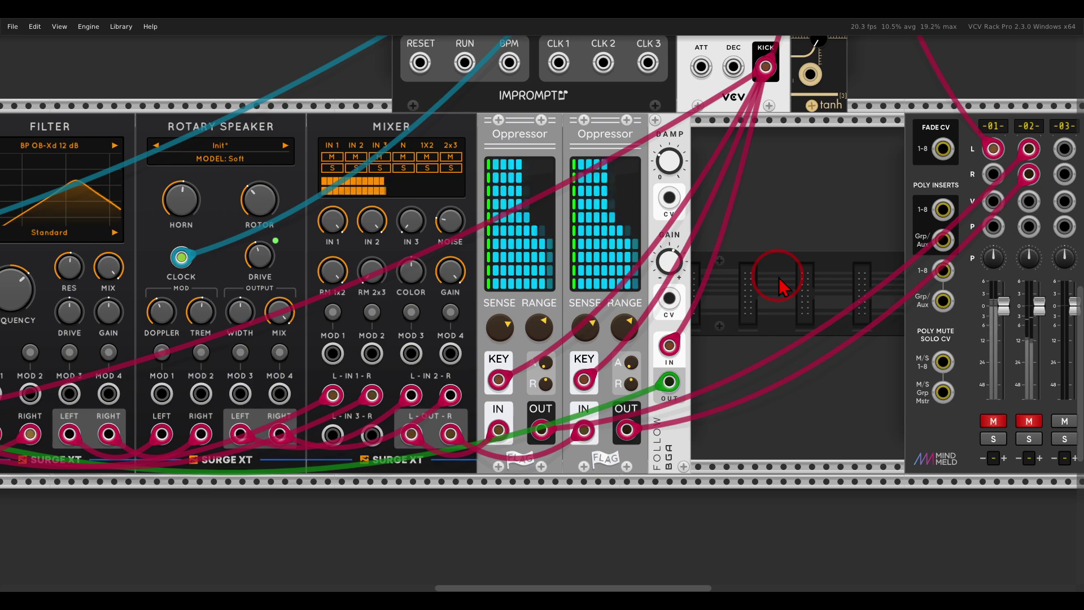
pyautogui.rightClick(780, 279)
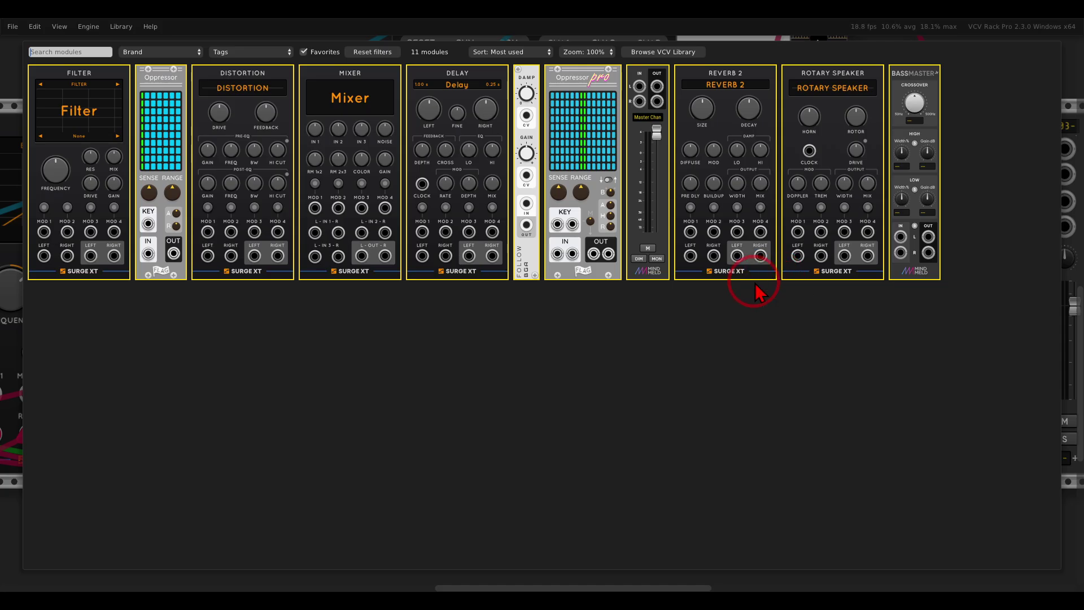
pyautogui.click(901, 174)
pyautogui.moveTo(914, 164); pyautogui.dragTo(728, 152)
pyautogui.moveTo(830, 276); pyautogui.dragTo(752, 267)
# - Patch the Oppressors' outputs through the BassMaster into channel 2's left and right inputs on the main mixer, and unmute channel 2
pyautogui.moveTo(950, 141); pyautogui.dragTo(631, 392)
pyautogui.moveTo(950, 164); pyautogui.dragTo(631, 419)
pyautogui.moveTo(678, 393); pyautogui.dragTo(678, 419)
pyautogui.click(950, 412)
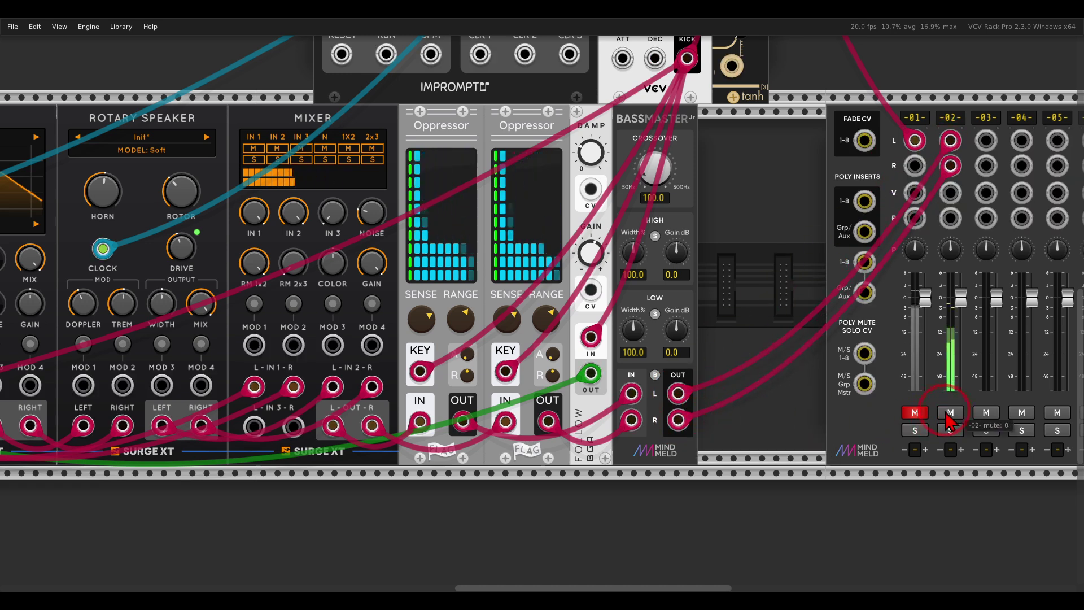
# - Audition the BassMaster's low band while setting its width to 0%, and unmute channel 1 on the main mixer
pyautogui.click(654, 313)
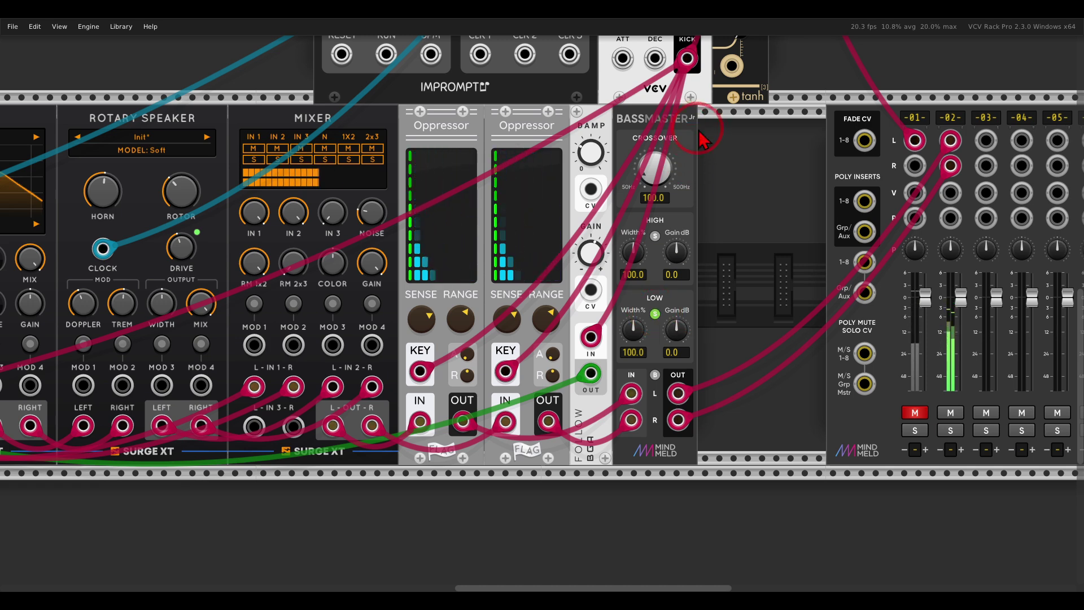
pyautogui.moveTo(696, 131); pyautogui.dragTo(710, 198)
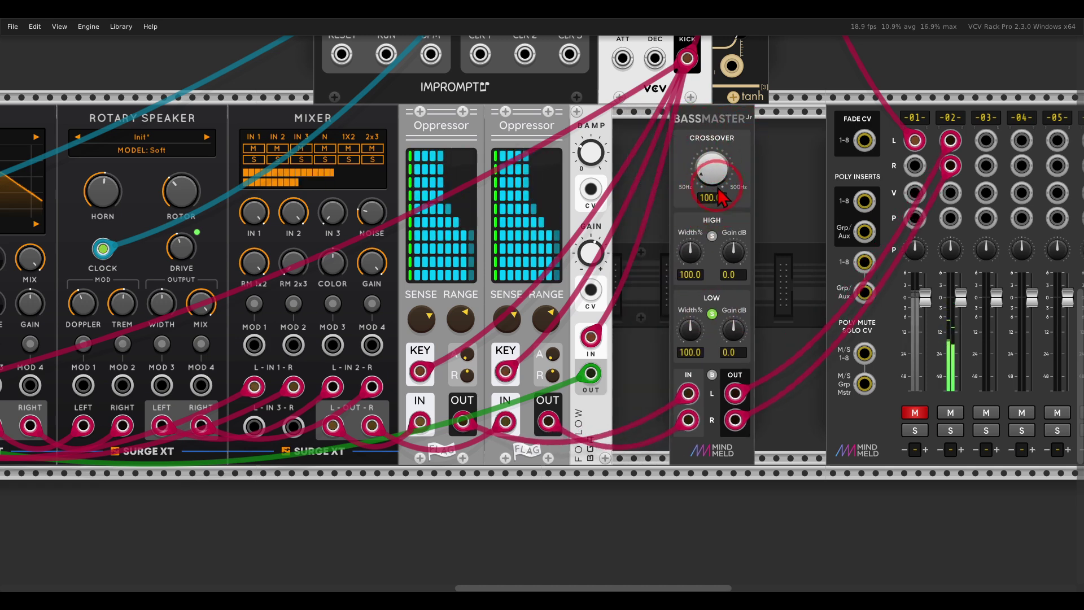
pyautogui.moveTo(728, 126); pyautogui.dragTo(668, 127)
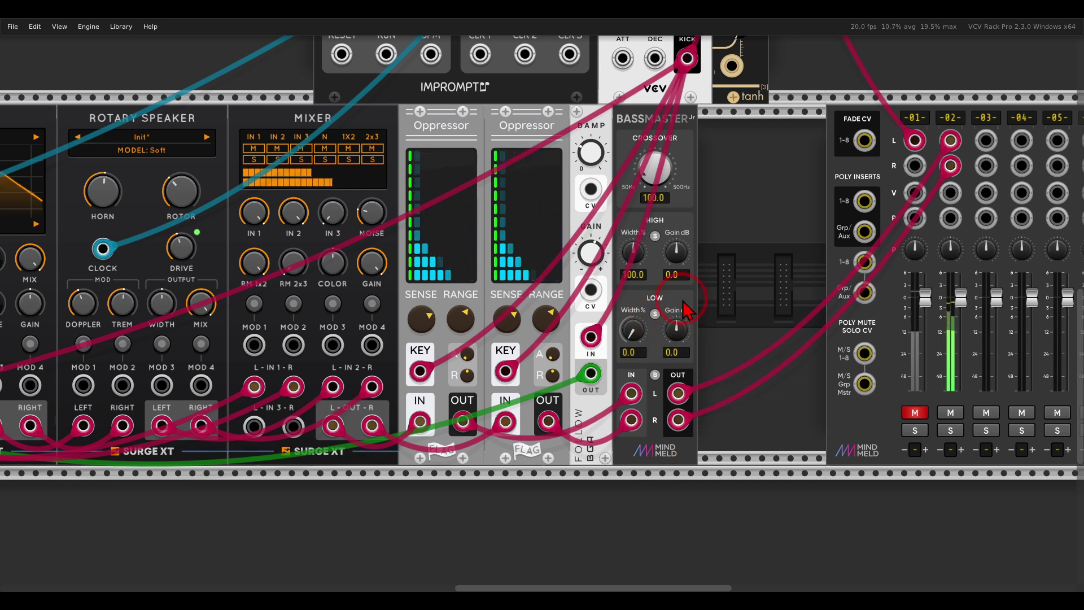
pyautogui.click(915, 412)
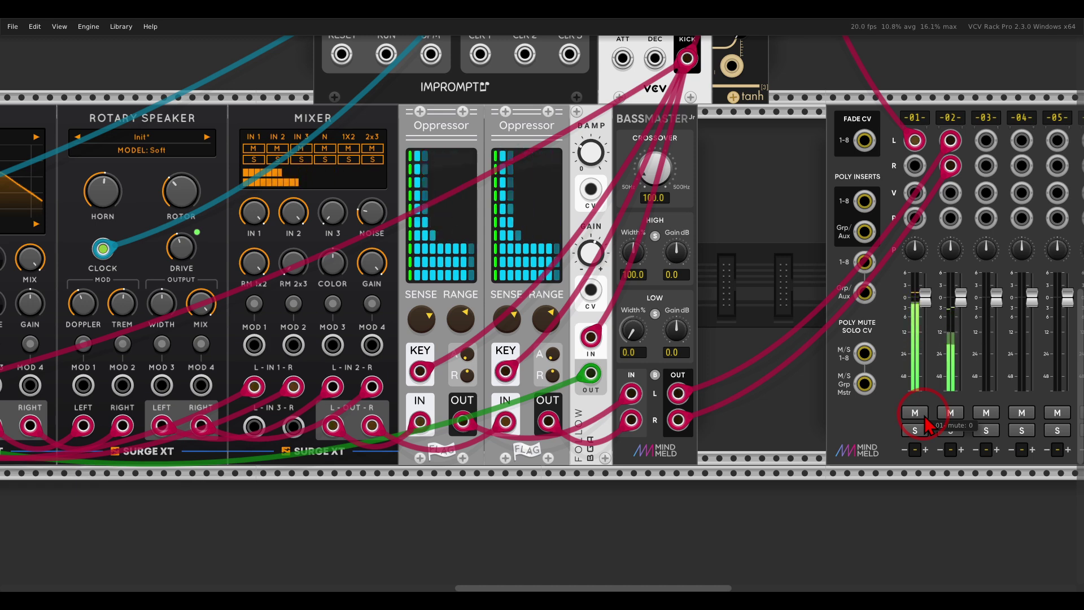
# - Mute channels 1 and 2 on the main mixer and add the MindMeld master channel module directly after the BassMaster
pyautogui.click(920, 414)
pyautogui.click(951, 414)
pyautogui.rightClick(763, 259)
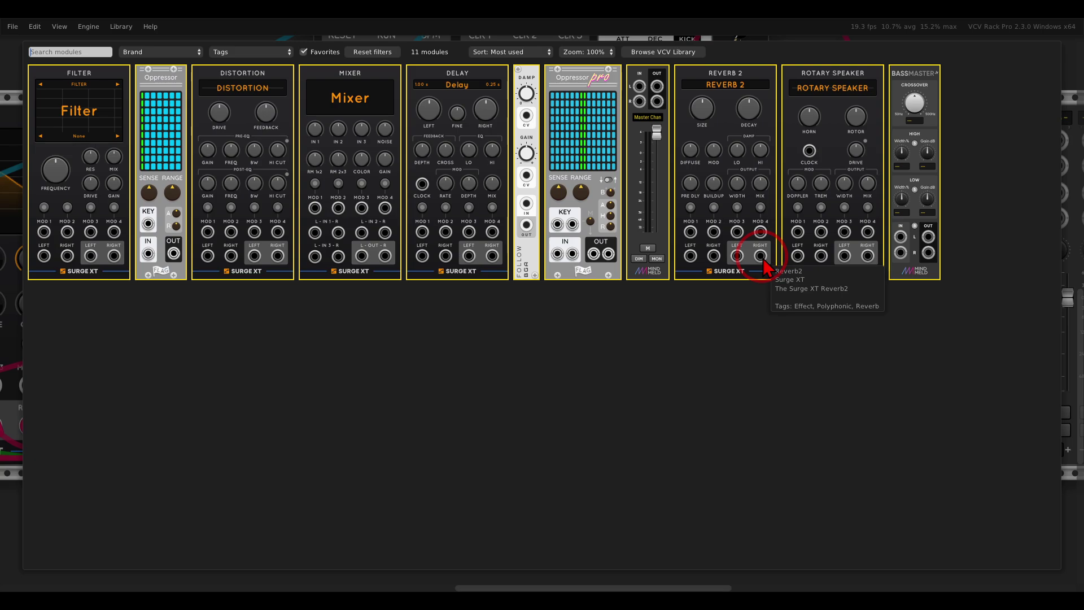
pyautogui.click(702, 327)
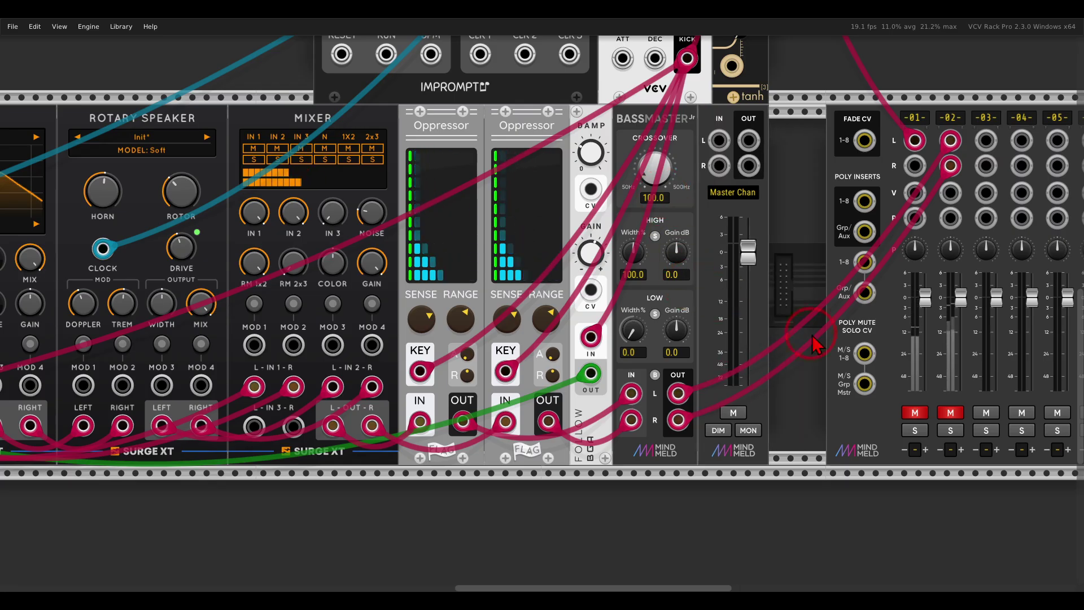
# - Reroute the BassMaster's left and right outputs through the master channel module into channel 2's left and right inputs on the main mixer
pyautogui.moveTo(948, 140); pyautogui.dragTo(720, 141)
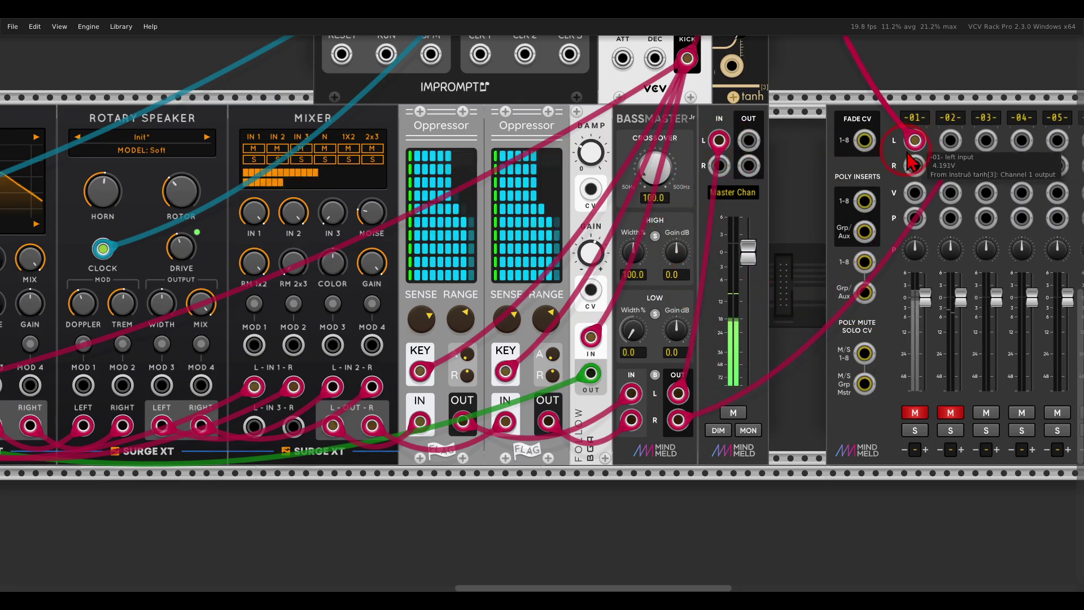
pyautogui.moveTo(950, 165); pyautogui.dragTo(719, 166)
pyautogui.moveTo(748, 142); pyautogui.dragTo(948, 141)
pyautogui.moveTo(748, 166); pyautogui.dragTo(950, 165)
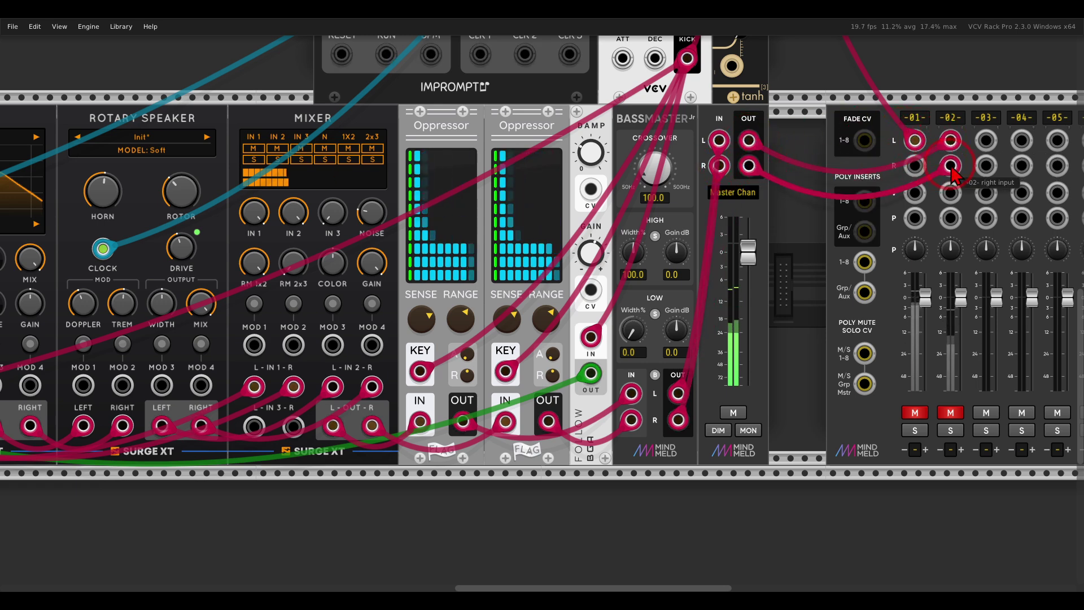
# - Unmute channels 1 and 2 on the main mixer and set the rumble's master channel level to about 2.2 dB
pyautogui.click(914, 412)
pyautogui.click(950, 412)
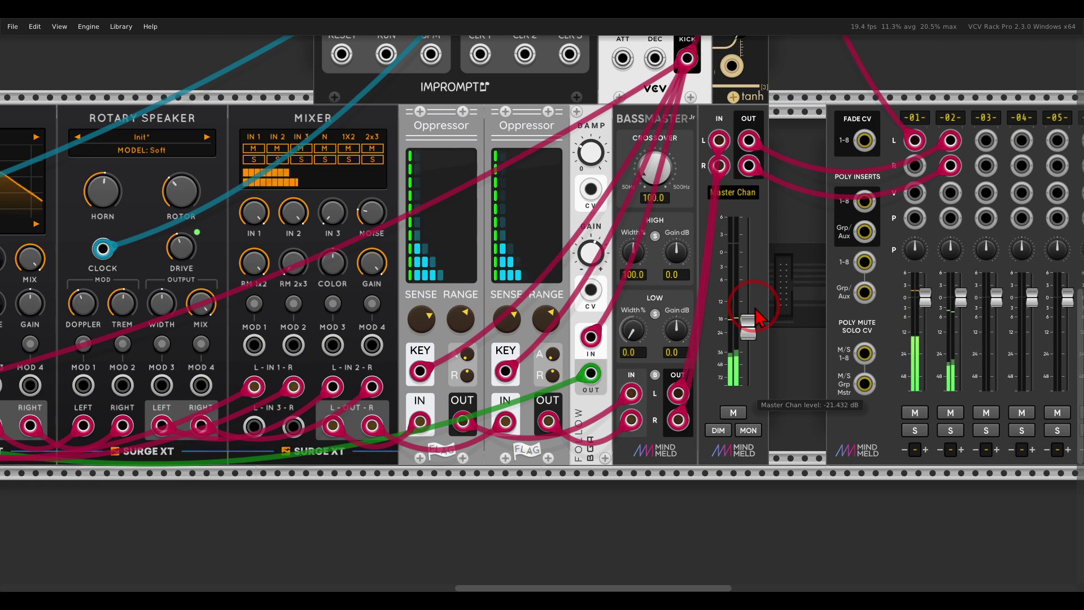
pyautogui.moveTo(749, 257)
pyautogui.mouseDown()
pyautogui.moveTo(749, 241)
pyautogui.moveTo(745, 253)
pyautogui.mouseUp()
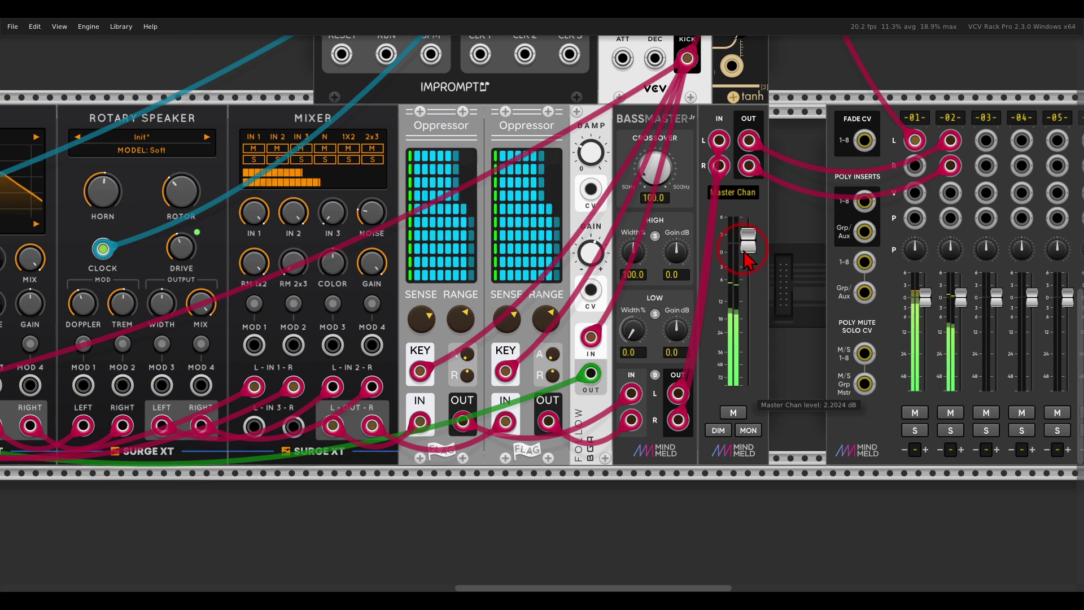
# - Lower the band-pass filter's frequency slightly while auditioning the rumble, and mute channels 1 and 2 on the main mixer
pyautogui.hscroll(-10, 295, 210)
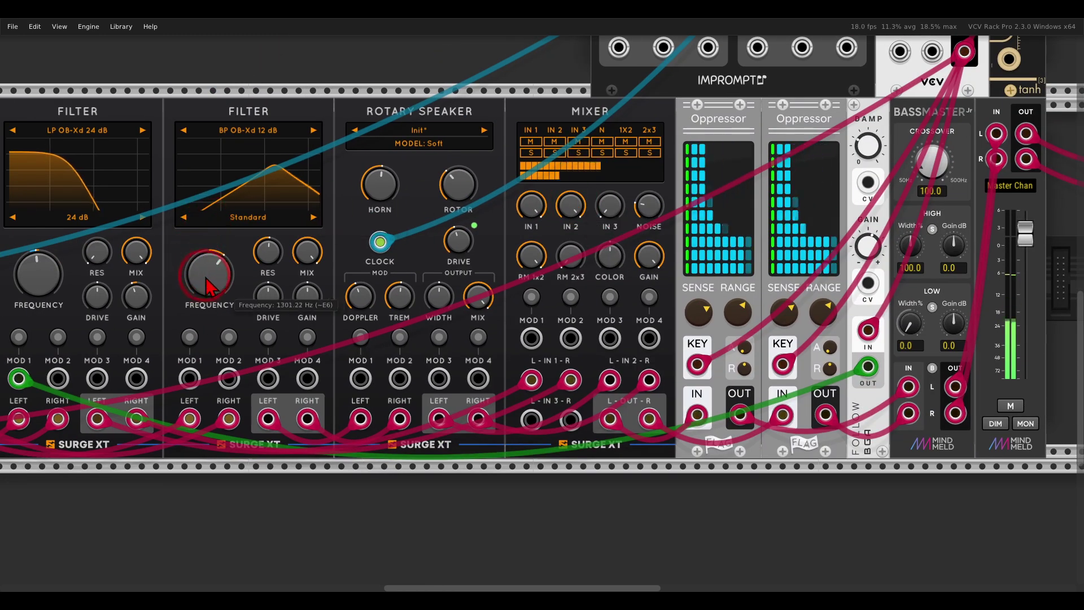
pyautogui.moveTo(208, 275); pyautogui.dragTo(206, 282)
pyautogui.scroll(-3, 258, 223)
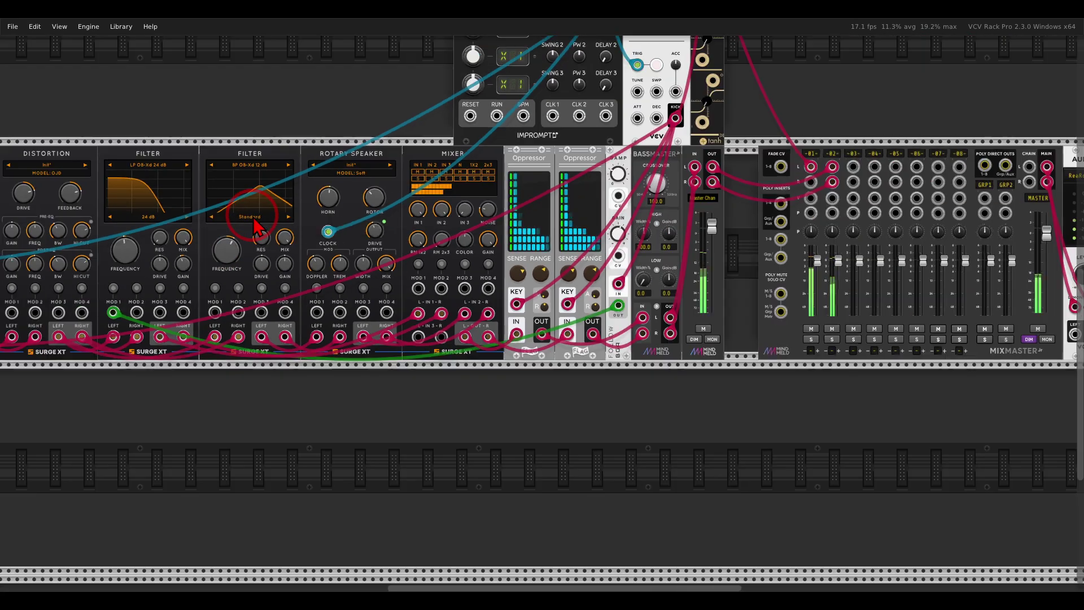
pyautogui.moveTo(285, 194); pyautogui.dragTo(407, 192)
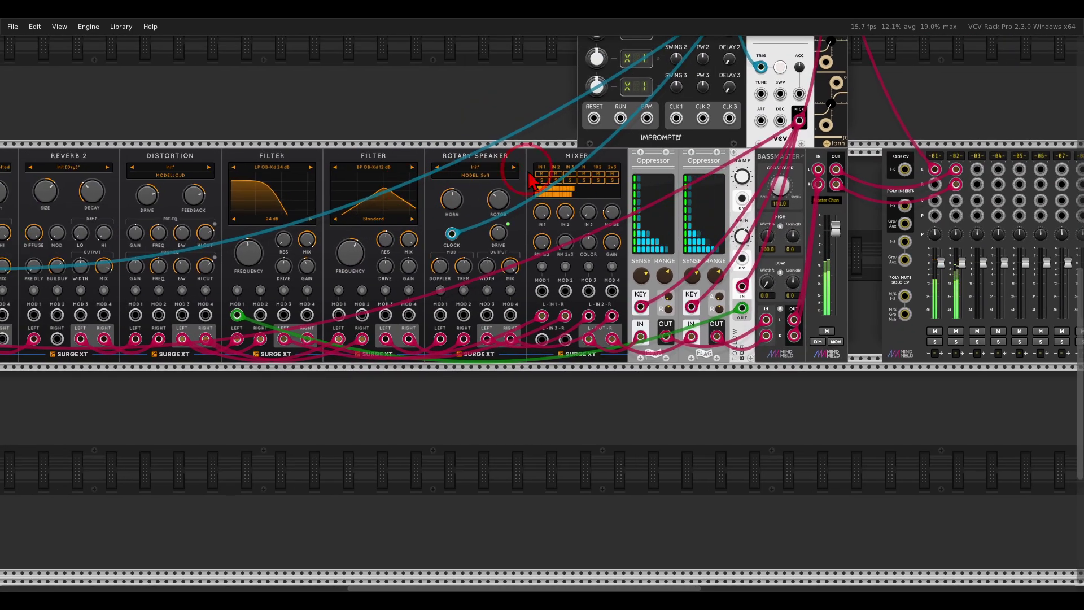
pyautogui.hscroll(2, 463, 165)
pyautogui.hscroll(2, 461, 157)
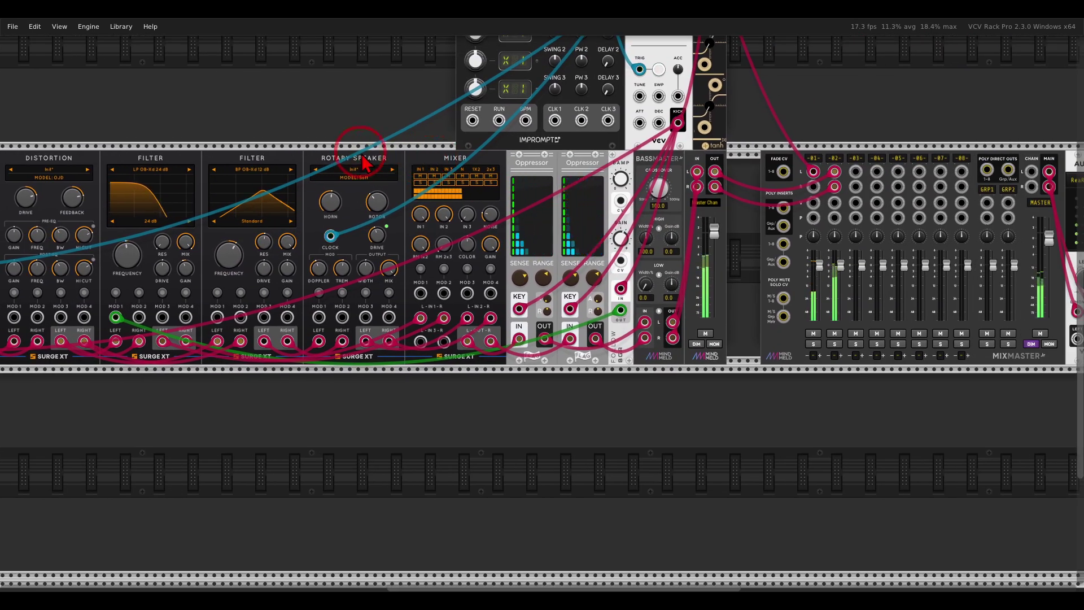
pyautogui.moveTo(359, 151)
pyautogui.mouseDown()
pyautogui.moveTo(558, 168)
pyautogui.moveTo(473, 148)
pyautogui.moveTo(379, 158)
pyautogui.mouseUp()
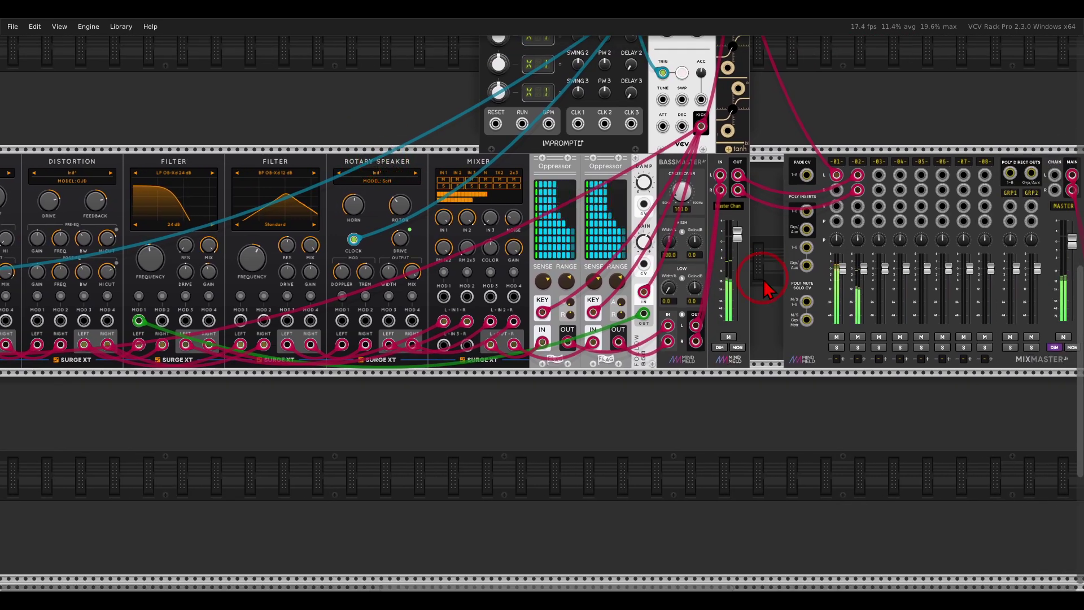
pyautogui.click(837, 338)
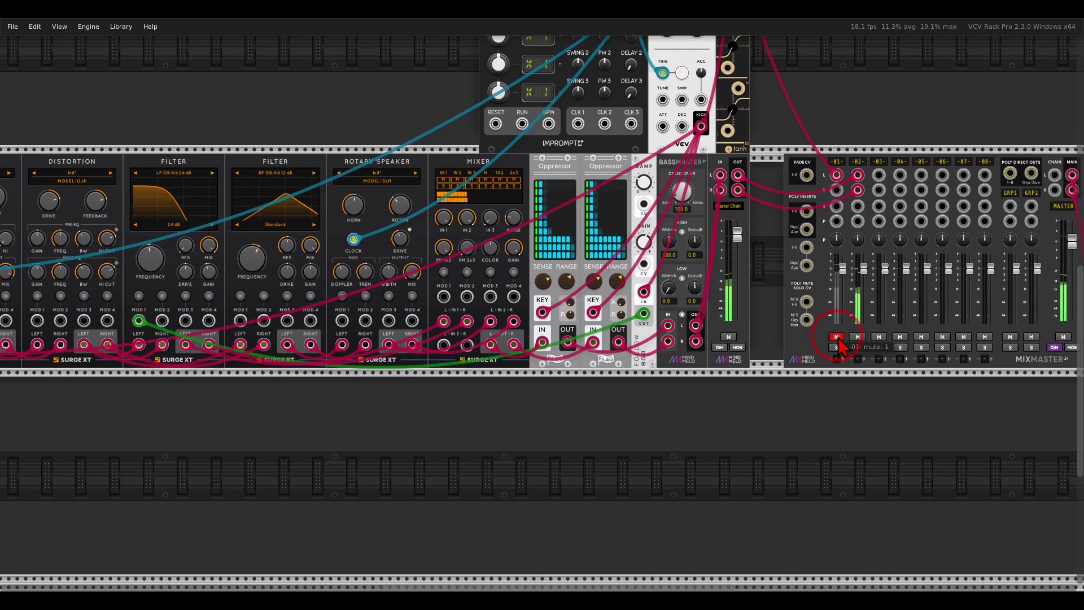
pyautogui.click(858, 337)
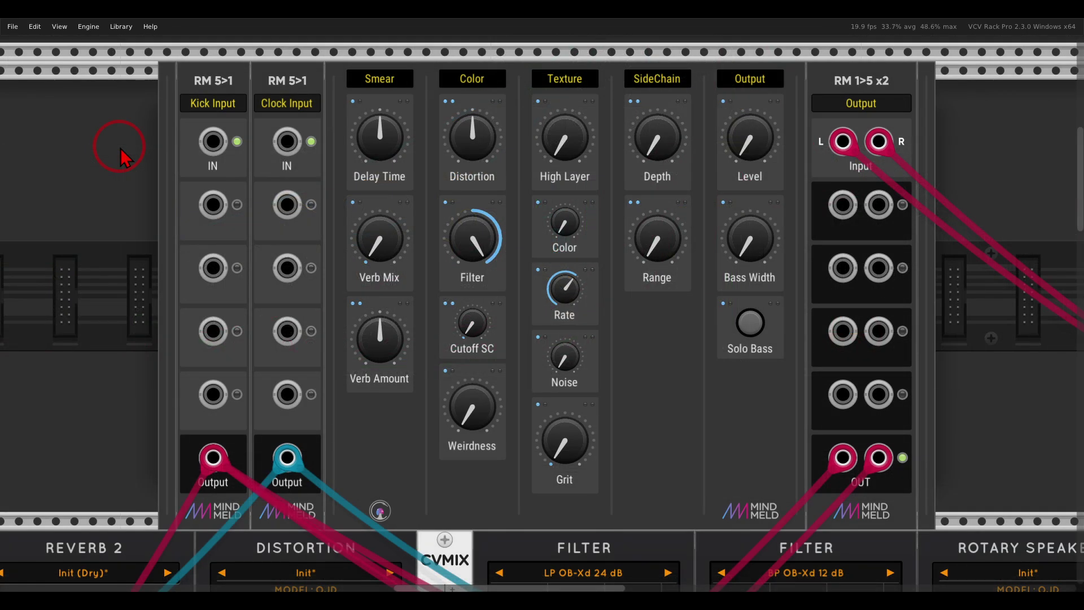
pyautogui.moveTo(241, 120)
pyautogui.mouseDown()
pyautogui.moveTo(197, 124)
pyautogui.moveTo(188, 142)
pyautogui.moveTo(205, 180)
pyautogui.moveTo(239, 175)
pyautogui.moveTo(240, 128)
pyautogui.mouseUp()
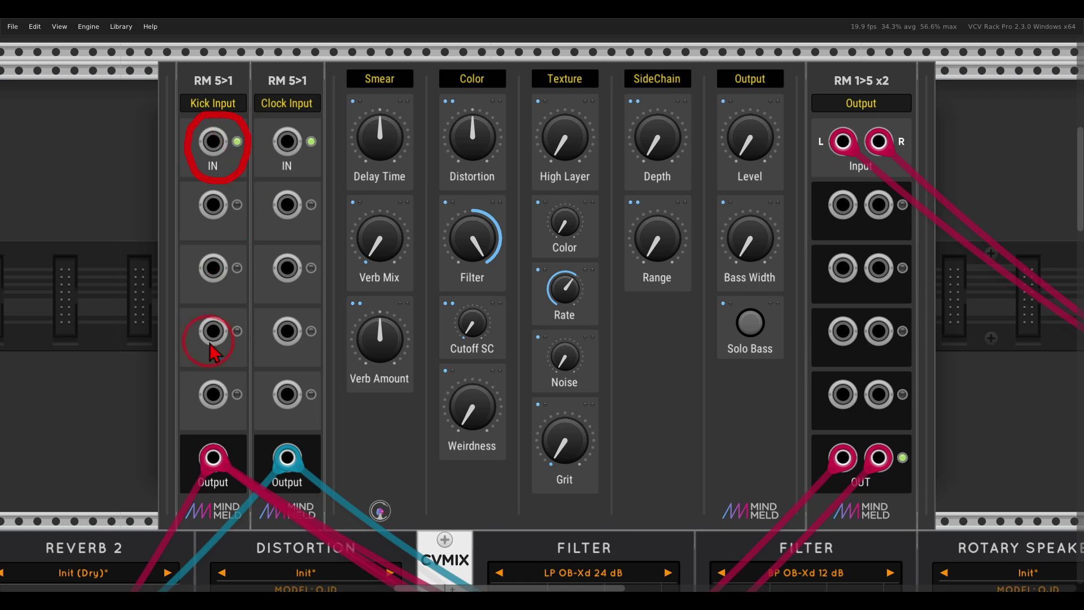
pyautogui.moveTo(227, 424); pyautogui.dragTo(188, 449)
pyautogui.moveTo(234, 479)
pyautogui.mouseDown()
pyautogui.moveTo(242, 430)
pyautogui.moveTo(222, 420)
pyautogui.mouseUp()
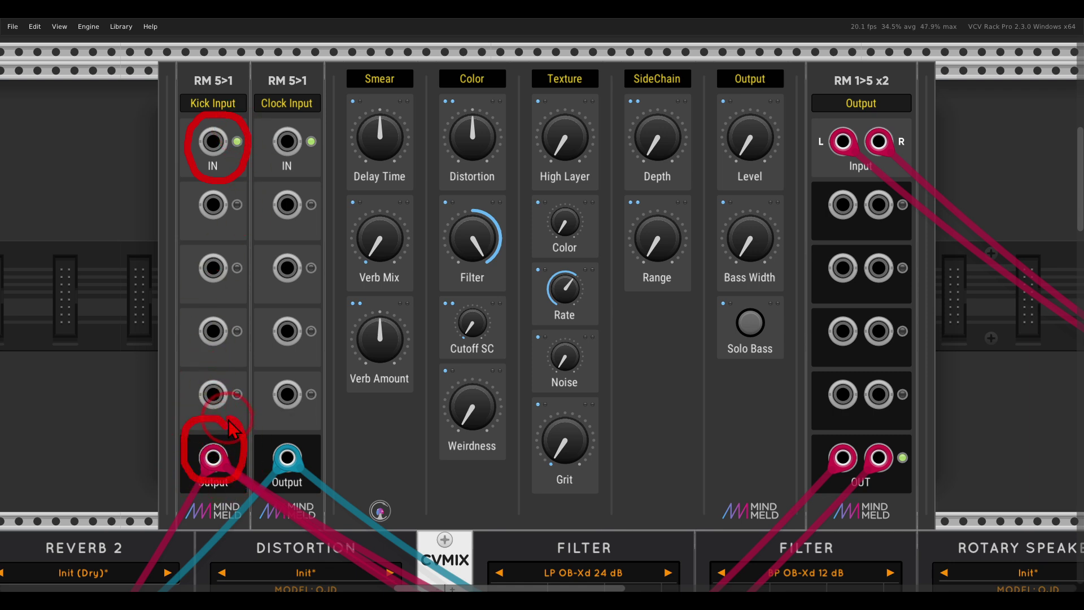
pyautogui.press('Escape')
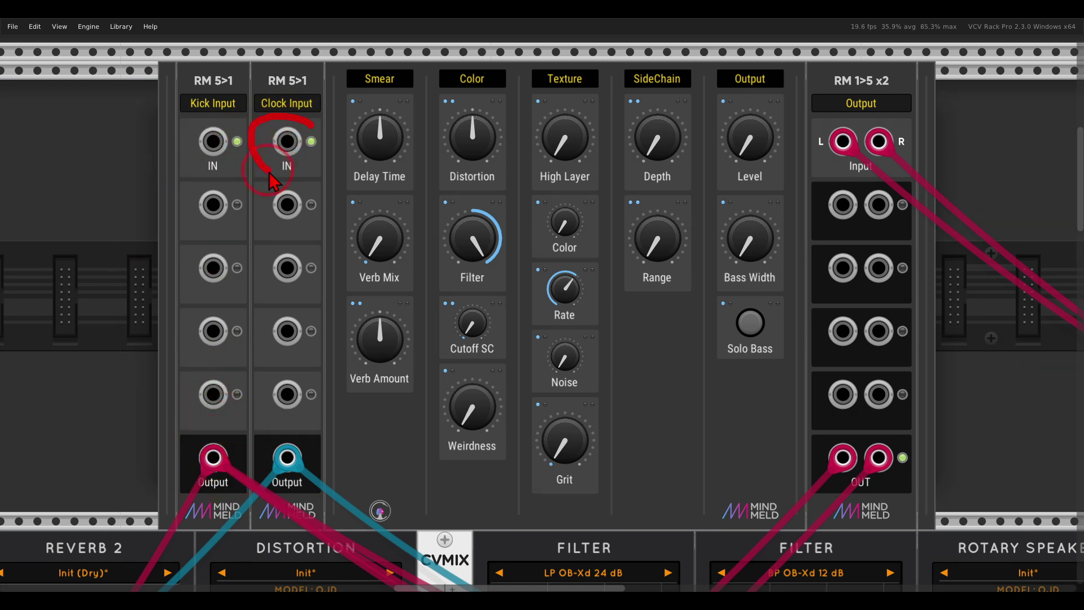
pyautogui.moveTo(915, 120)
pyautogui.mouseDown()
pyautogui.moveTo(831, 122)
pyautogui.moveTo(811, 154)
pyautogui.moveTo(866, 177)
pyautogui.moveTo(911, 181)
pyautogui.mouseUp()
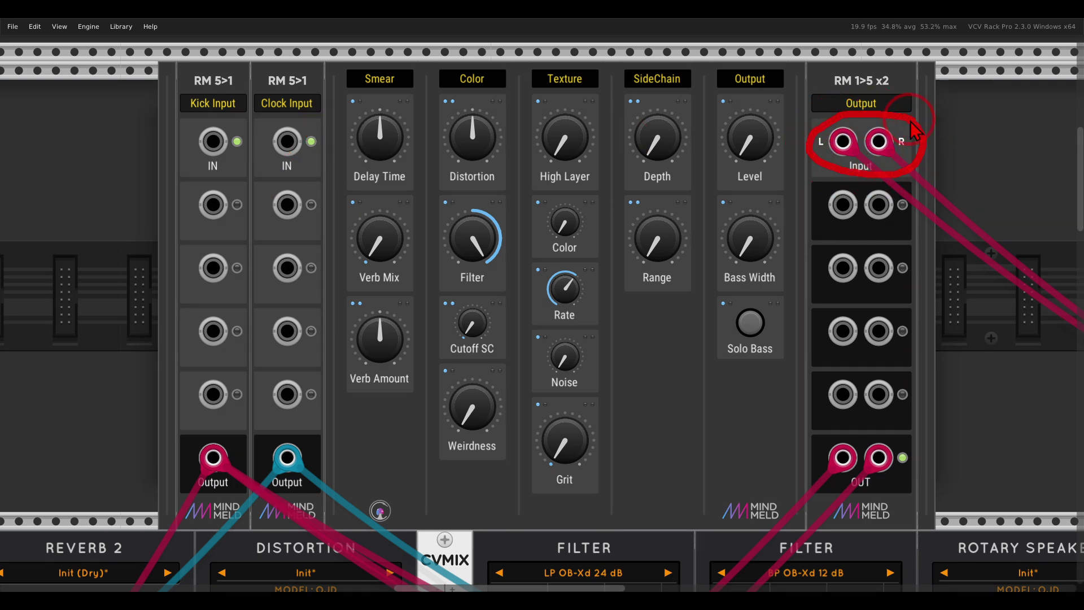
pyautogui.moveTo(914, 129); pyautogui.dragTo(916, 120)
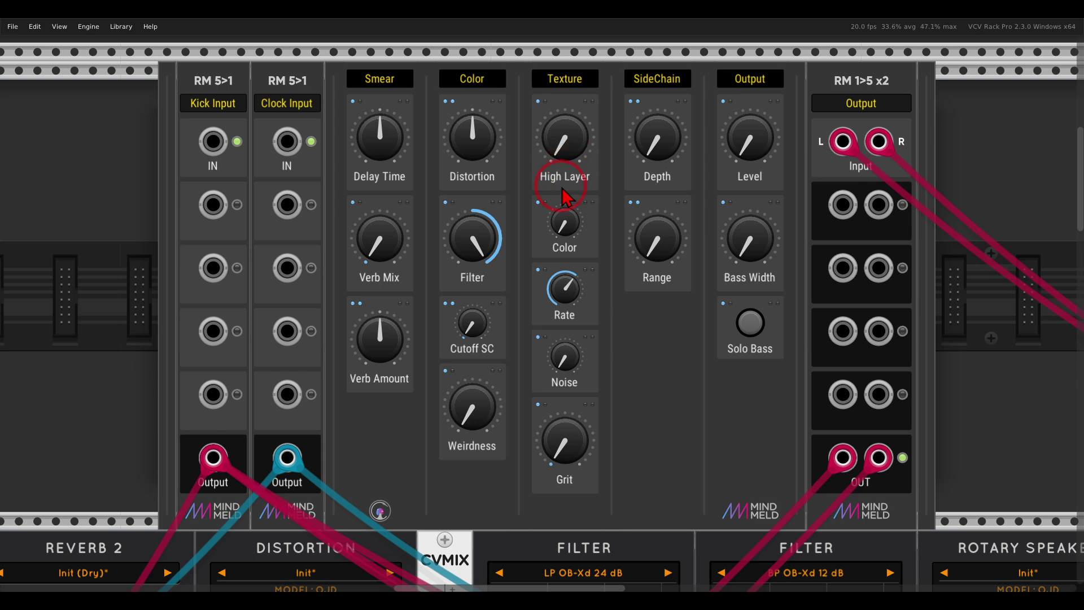
# - Examine the rumble module chain beneath the macro control panel and the command for importing a selection into the patch
pyautogui.scroll(-3, 562, 188)
pyautogui.moveTo(607, 256); pyautogui.dragTo(507, 215)
pyautogui.scroll(-1, 561, 180)
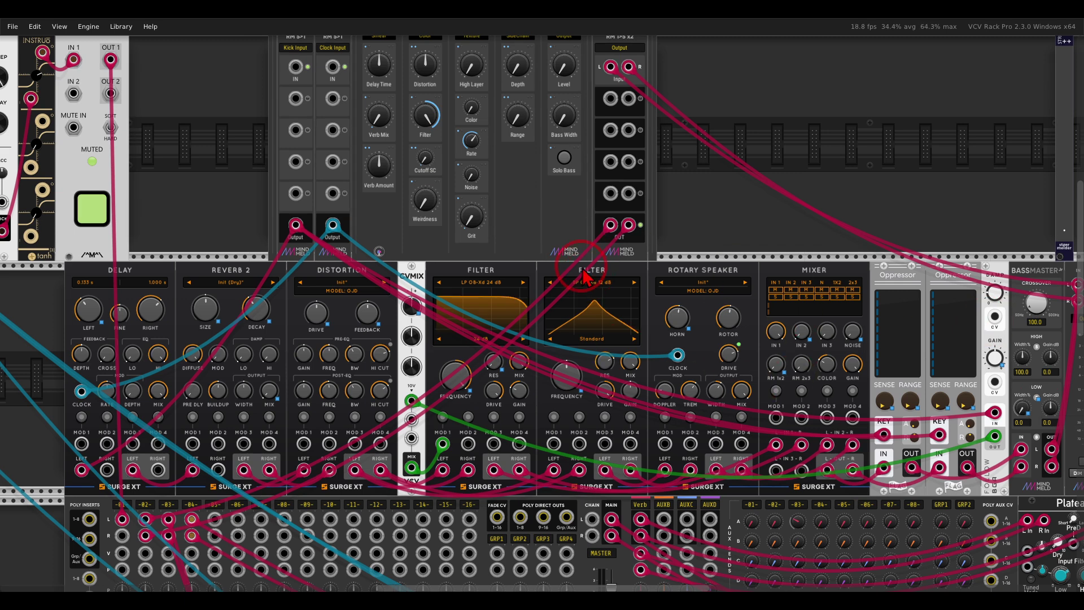
pyautogui.scroll(2, 570, 271)
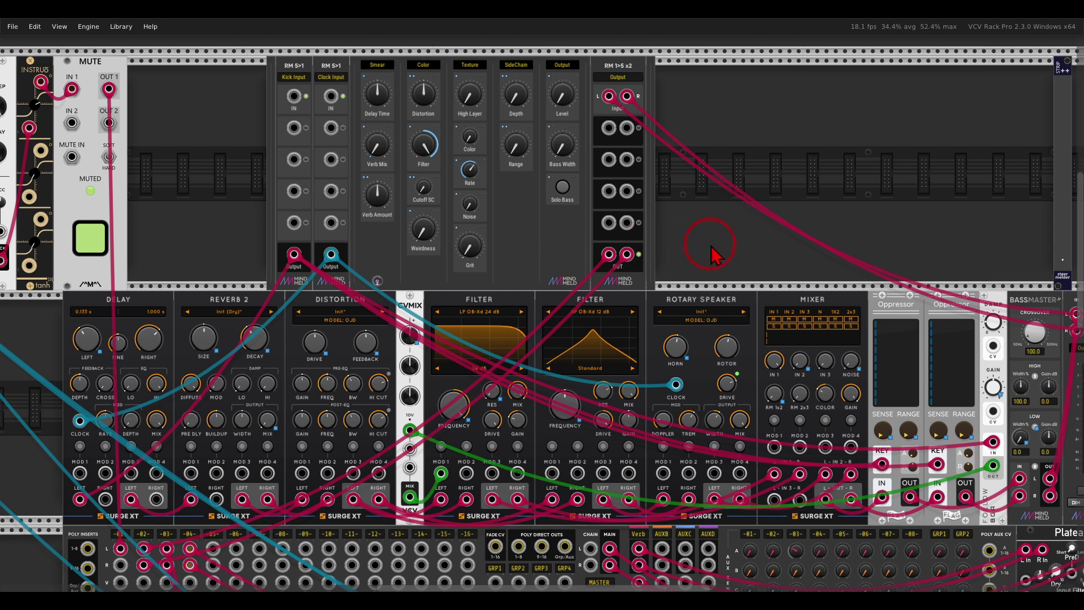
pyautogui.moveTo(728, 253); pyautogui.dragTo(346, 284)
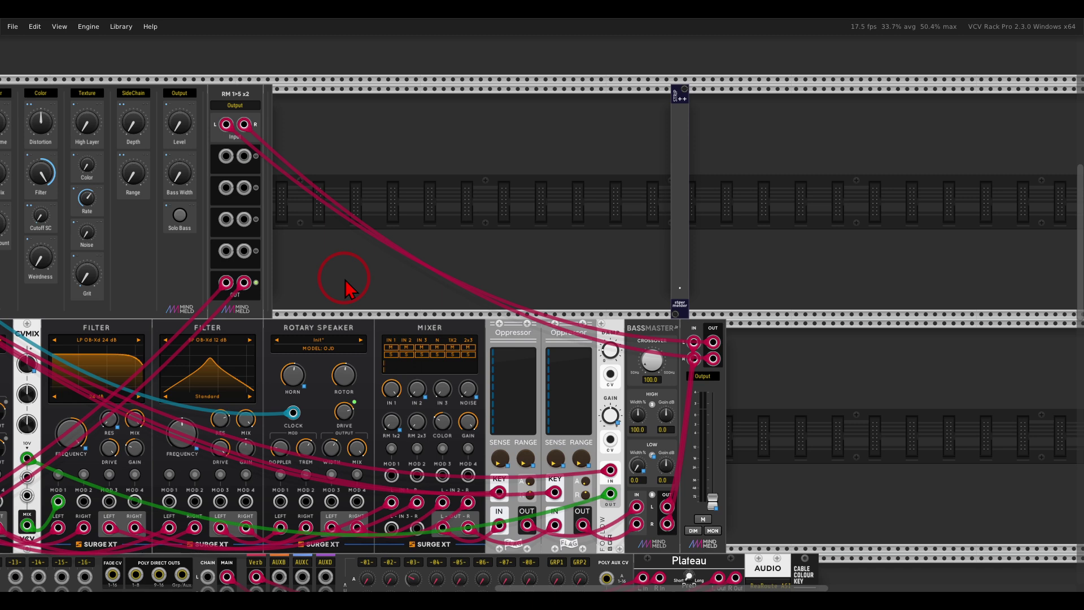
pyautogui.click(12, 27)
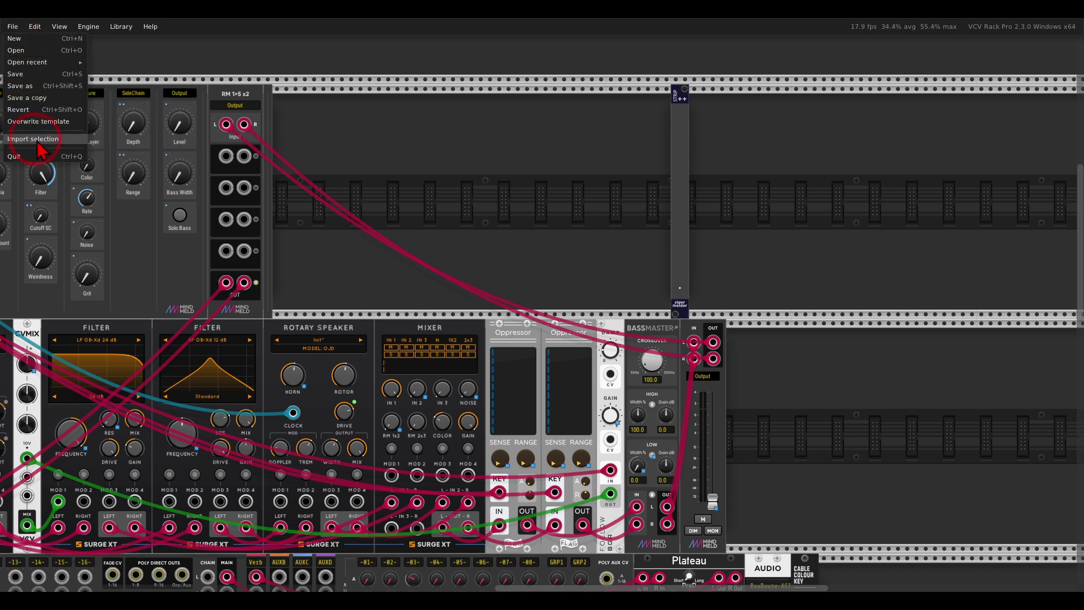
pyautogui.click(313, 151)
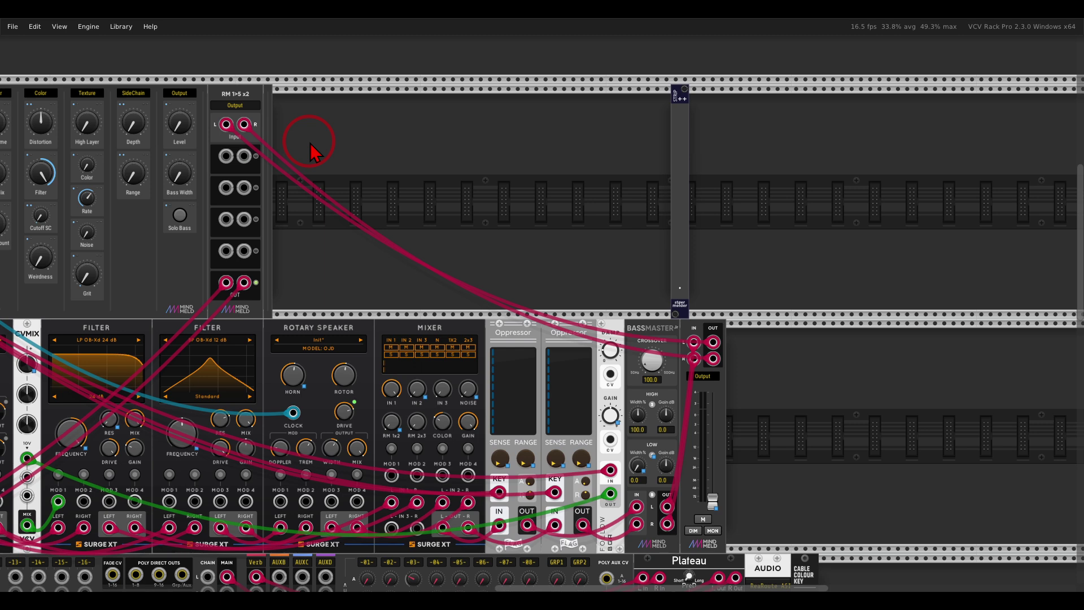
# - Find the stoermelder STRIP++ module in the upper row and look at its options for pasting and importing a selection
pyautogui.moveTo(576, 189); pyautogui.dragTo(440, 217)
pyautogui.scroll(2, 530, 181)
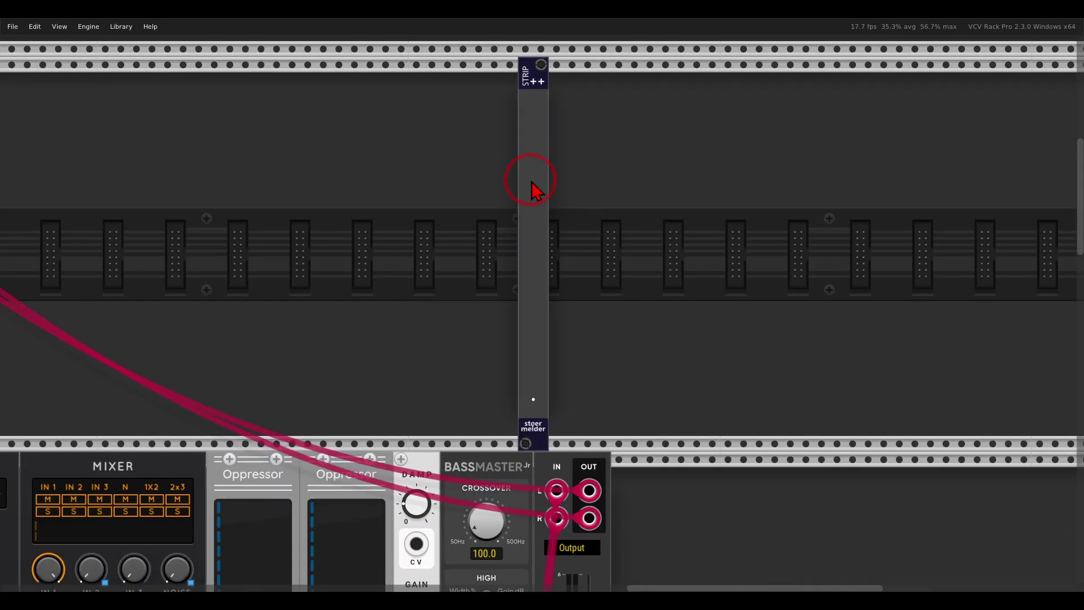
pyautogui.scroll(2, 531, 181)
pyautogui.moveTo(498, 166); pyautogui.dragTo(495, 192)
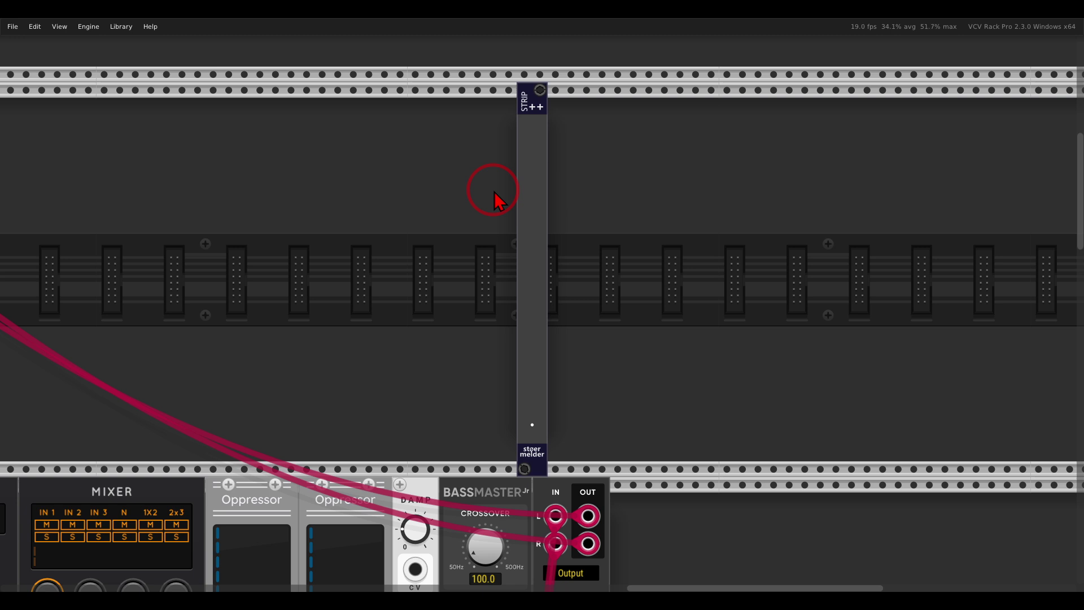
pyautogui.rightClick(527, 161)
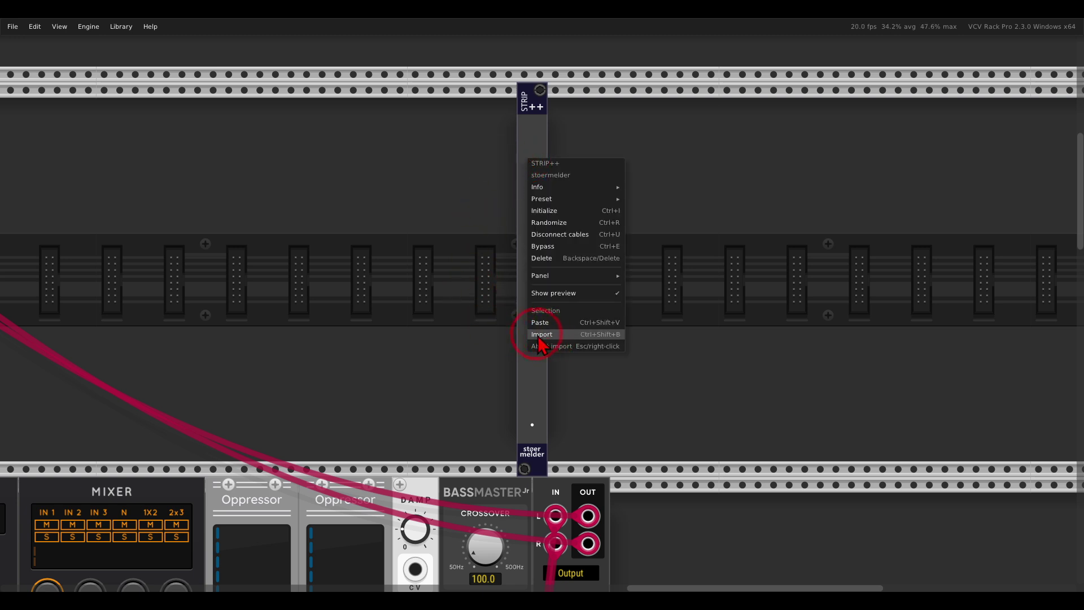
pyautogui.click(476, 334)
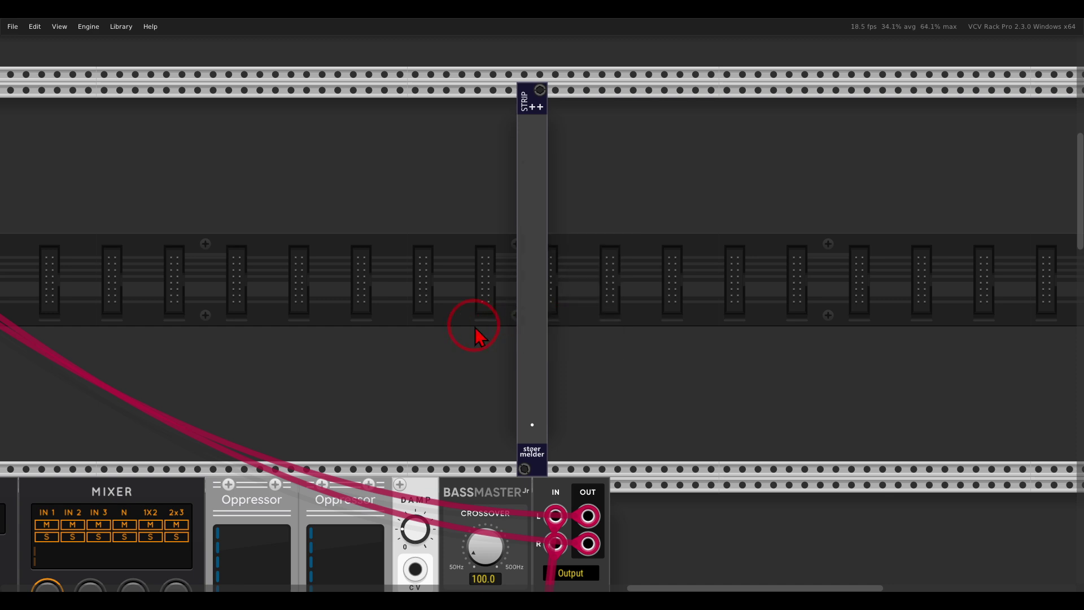
# - Audition the dry kick by briefly unmuting the Mute module beside the tanh, and mute it again
pyautogui.moveTo(218, 297); pyautogui.dragTo(817, 259)
pyautogui.scroll(-2, 504, 286)
pyautogui.hscroll(-6, 504, 293)
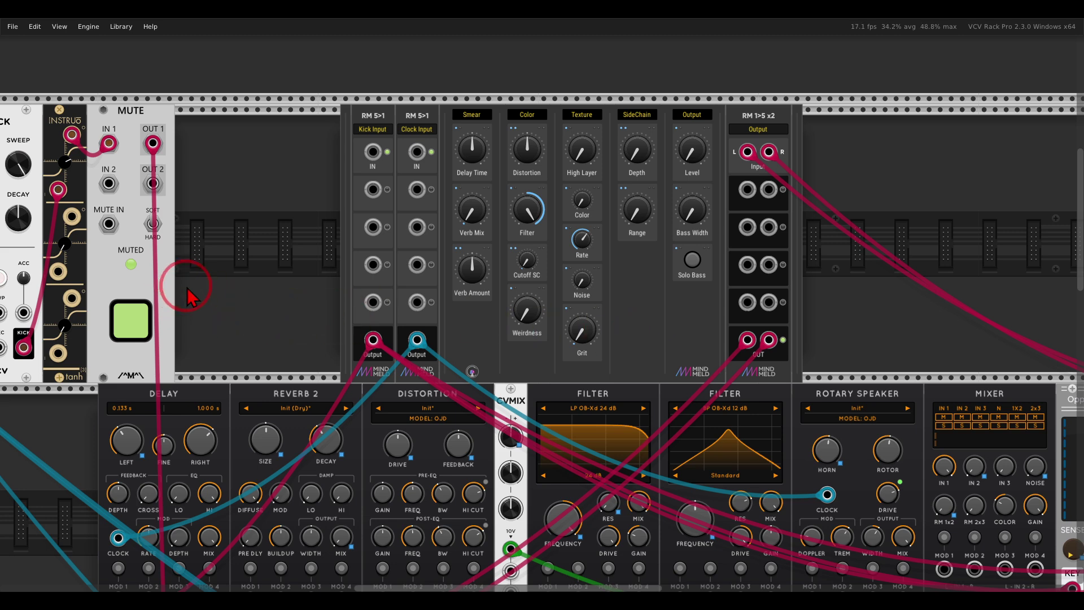
pyautogui.moveTo(188, 286); pyautogui.dragTo(506, 277)
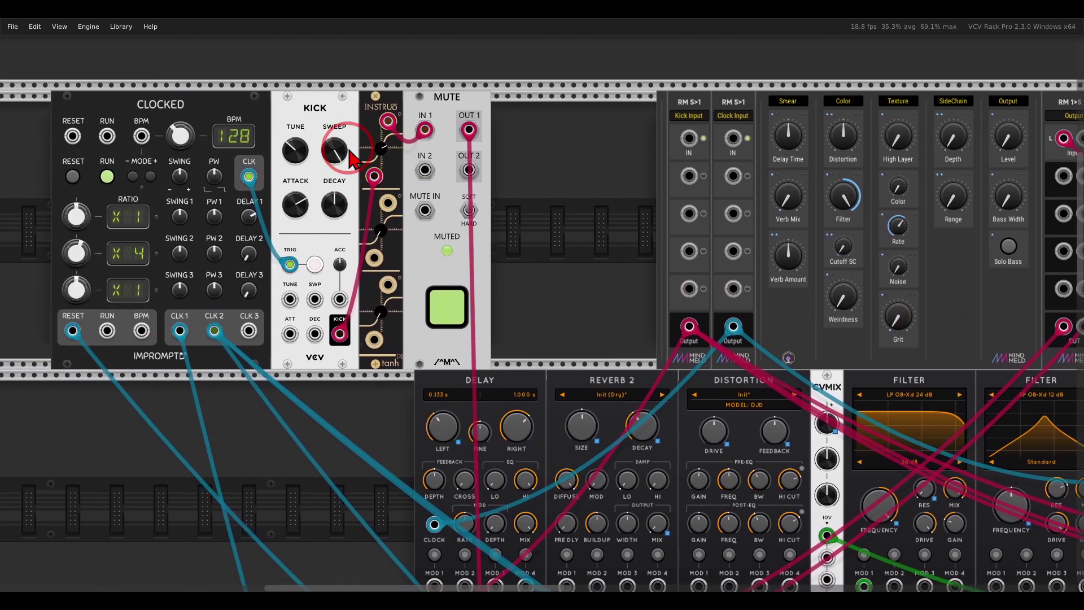
pyautogui.click(448, 317)
pyautogui.click(448, 317)
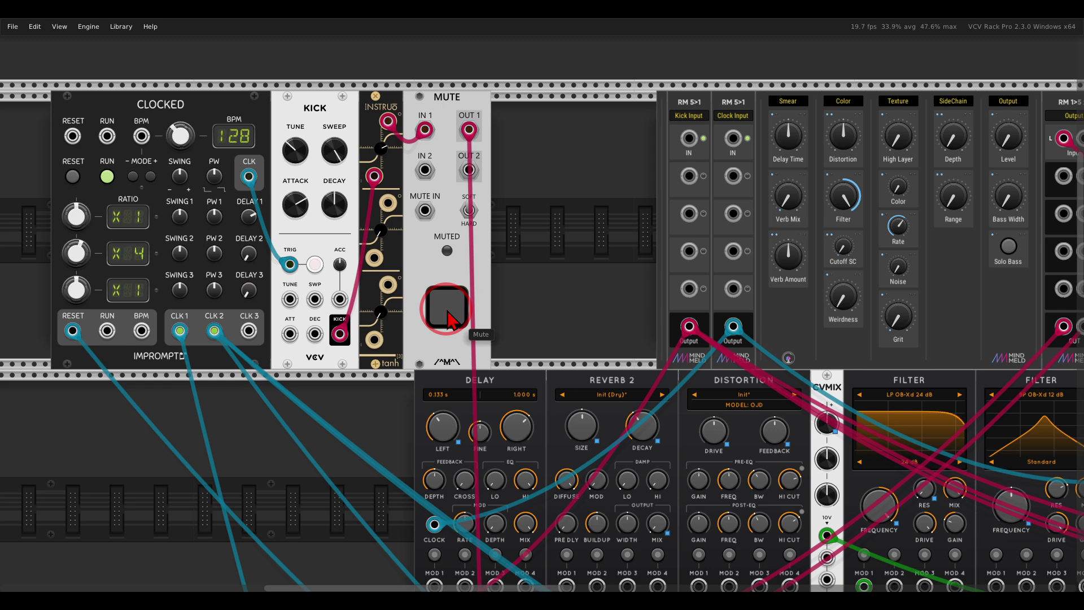
pyautogui.click(448, 317)
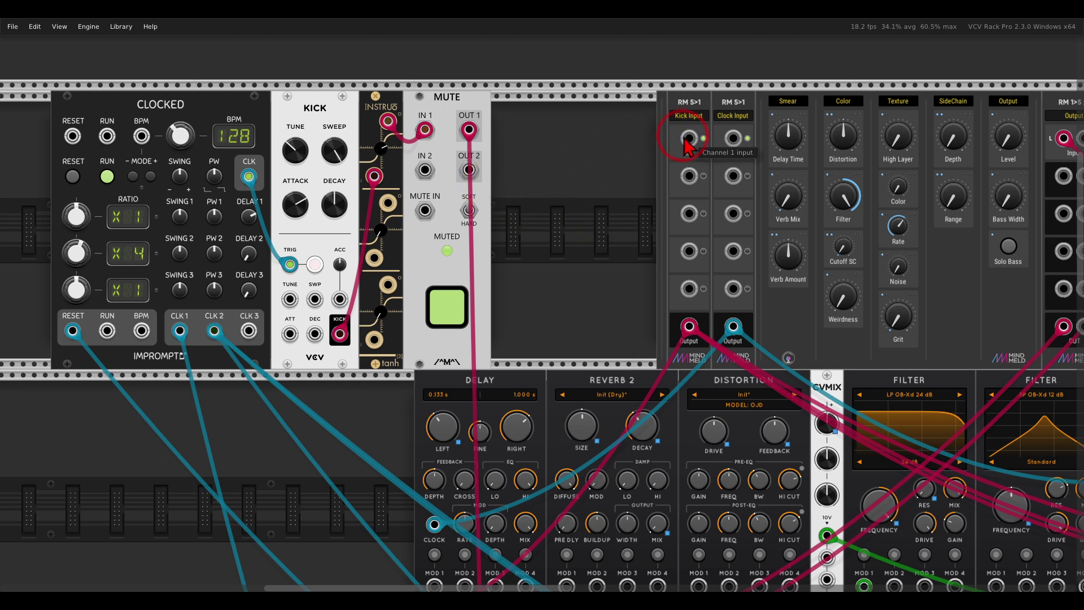
# - Patch the Mute module's first output into the first input of the Kick Input RM 5>1 on the macro panel
pyautogui.moveTo(685, 141); pyautogui.dragTo(468, 130)
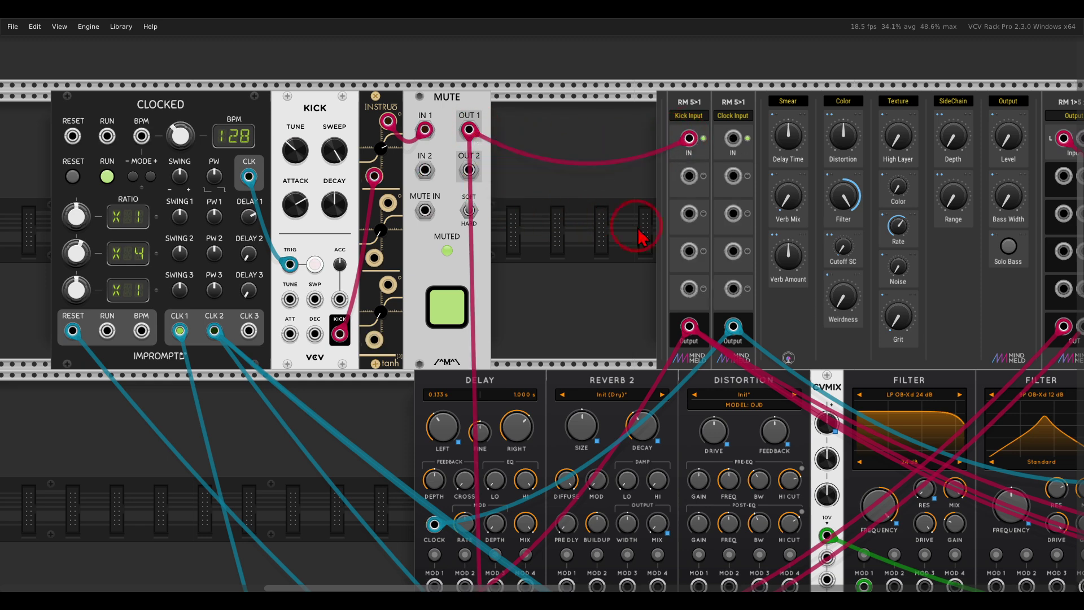
pyautogui.moveTo(634, 230); pyautogui.dragTo(332, 244)
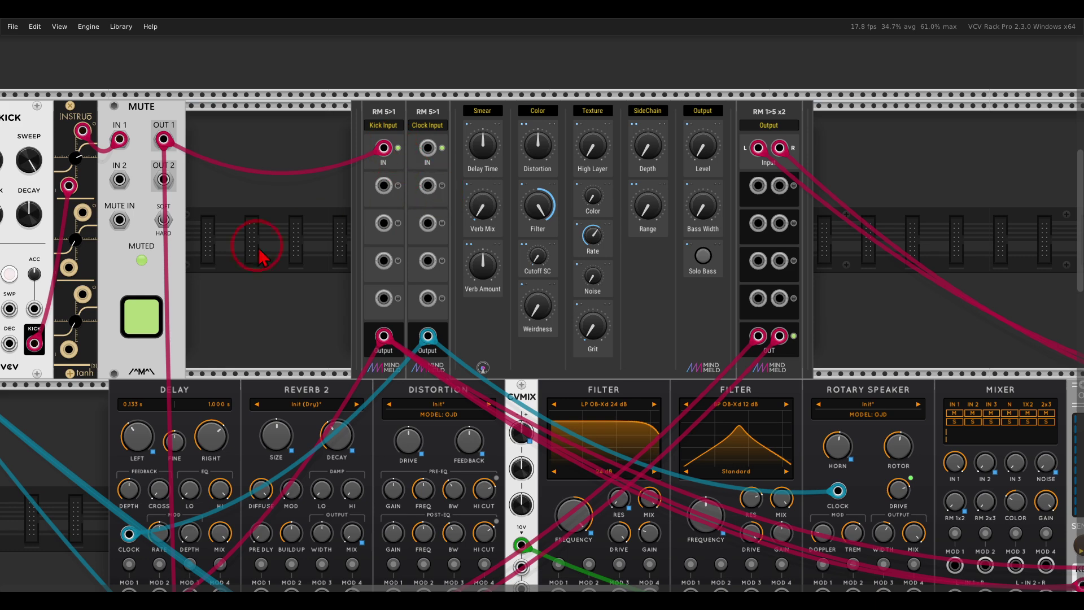
pyautogui.moveTo(163, 139); pyautogui.dragTo(82, 131)
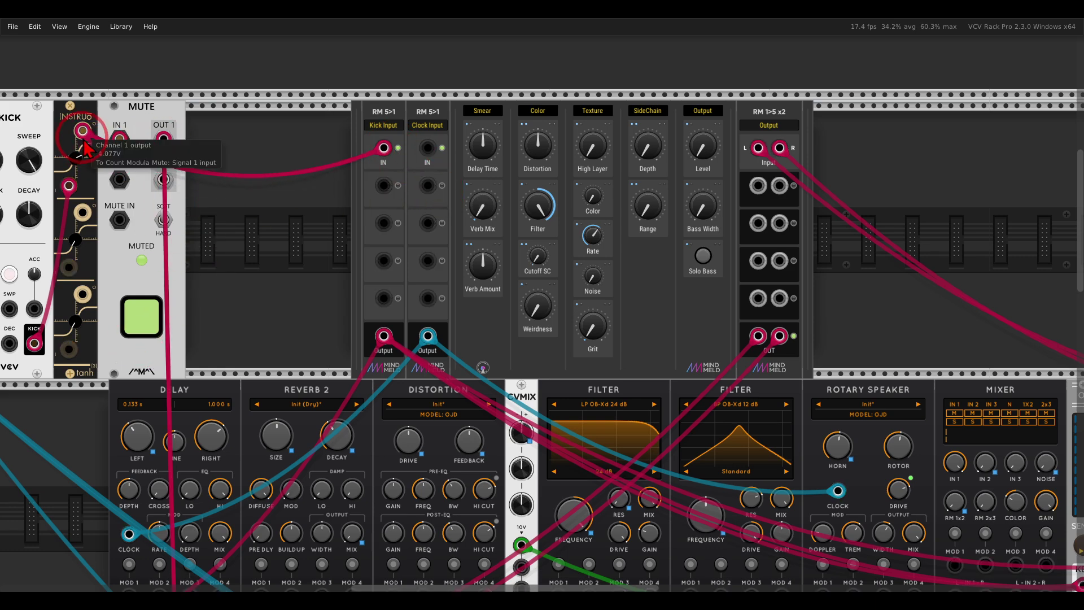
pyautogui.moveTo(663, 295); pyautogui.dragTo(567, 174)
pyautogui.scroll(5, 503, 205)
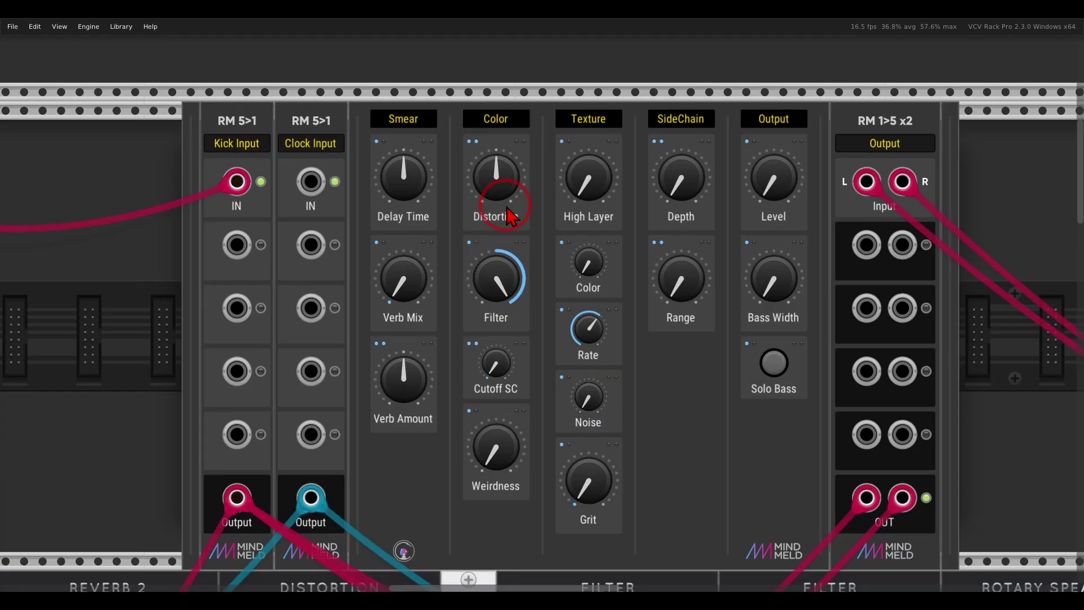
# - Patch the Clocked module's master CLK output into the first input of the Clock Input RM 5>1 on the macro panel
pyautogui.moveTo(545, 229); pyautogui.dragTo(898, 185)
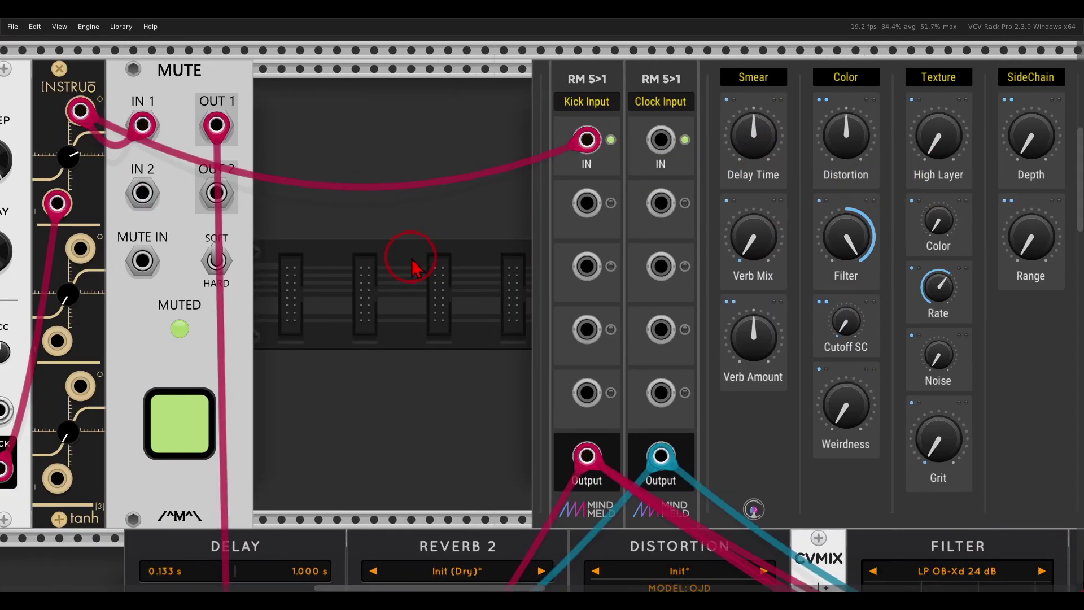
pyautogui.moveTo(411, 259); pyautogui.dragTo(633, 232)
pyautogui.scroll(-1, 633, 230)
pyautogui.moveTo(713, 225); pyautogui.dragTo(811, 214)
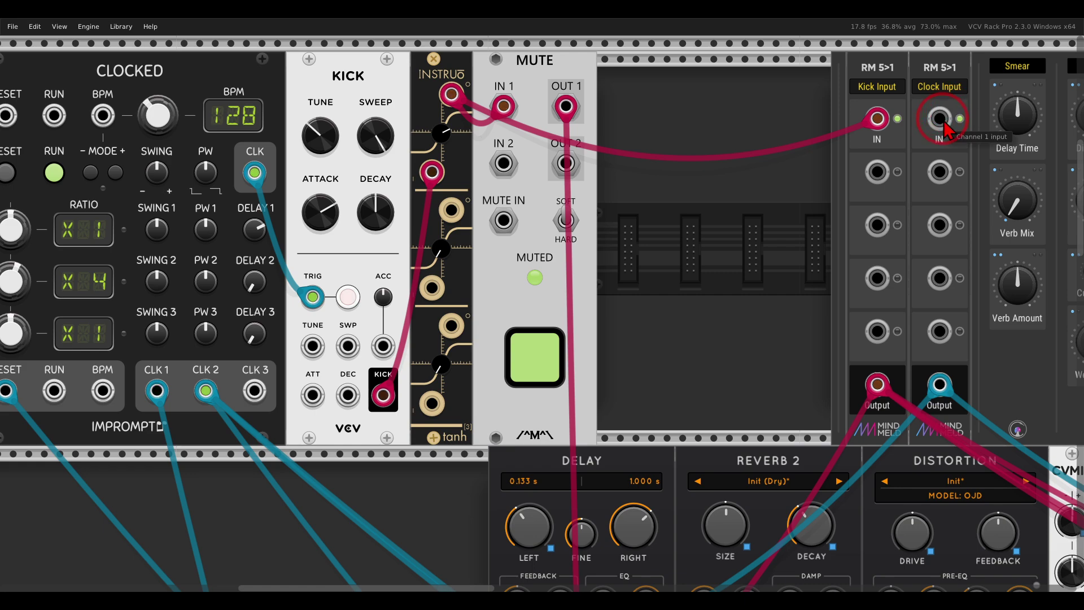
pyautogui.moveTo(939, 120); pyautogui.dragTo(255, 173)
pyautogui.moveTo(712, 238); pyautogui.dragTo(454, 245)
pyautogui.hscroll(12, 702, 286)
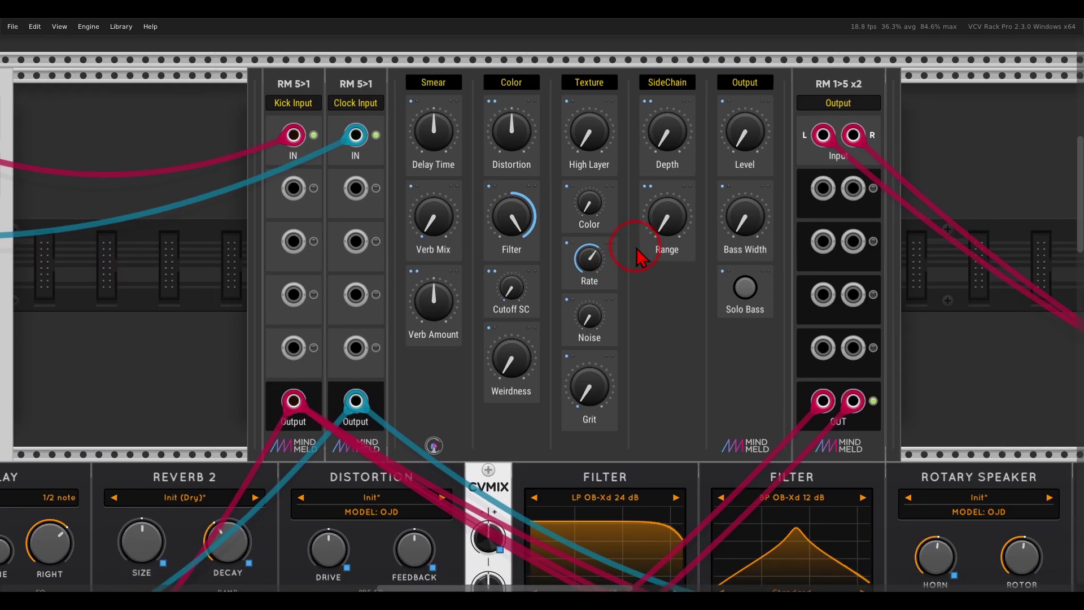
# - Raise the Level macro in the Output section to about 0.8 to bring in the rumble
pyautogui.scroll(1, 634, 251)
pyautogui.scroll(2, 639, 244)
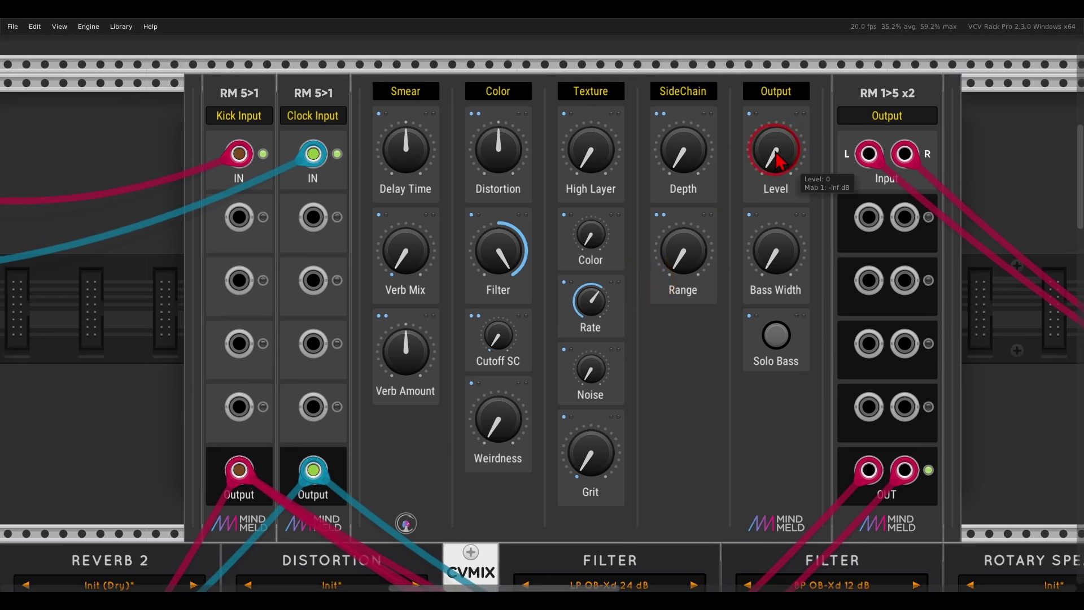
pyautogui.moveTo(787, 161); pyautogui.dragTo(756, 56)
pyautogui.moveTo(761, 161); pyautogui.dragTo(751, 131)
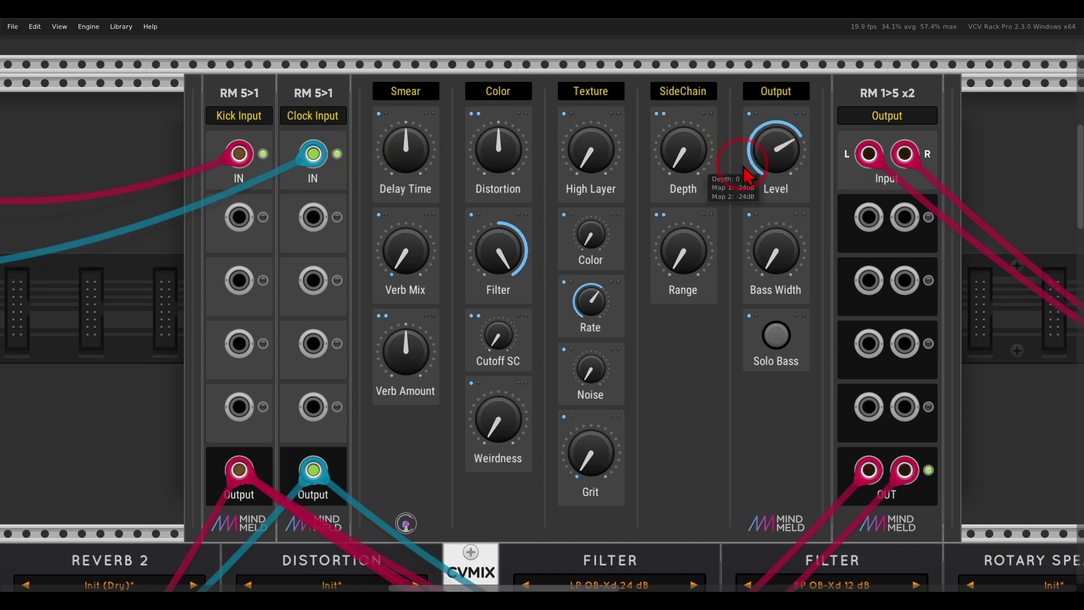
pyautogui.moveTo(750, 172); pyautogui.dragTo(763, 158)
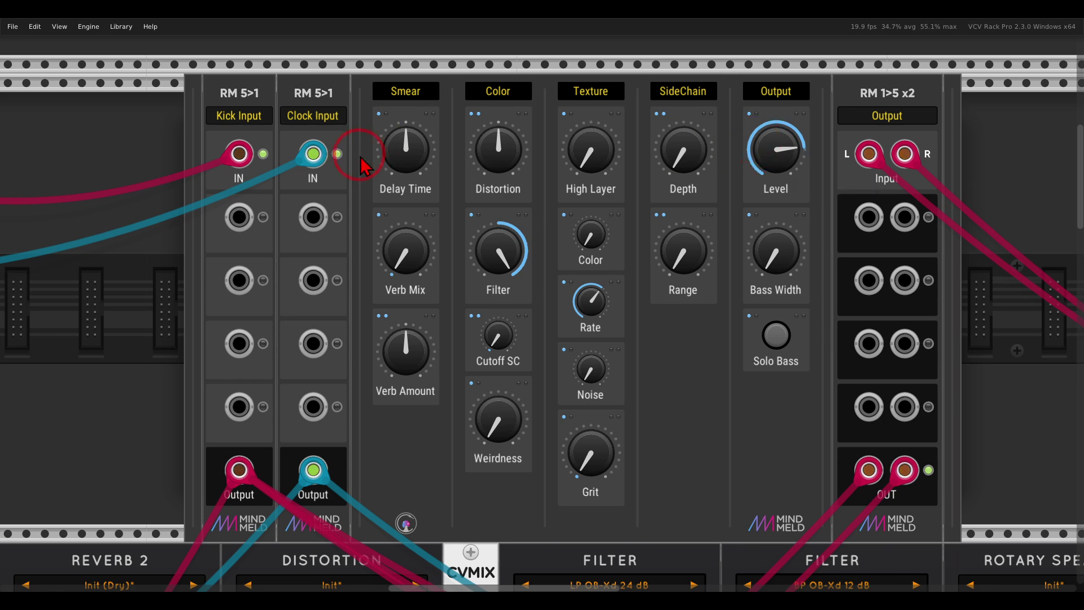
# - Audition the Smear section's Delay Time macro at a 1/8 triplet, and return it to a 1/16 note
pyautogui.click(399, 169)
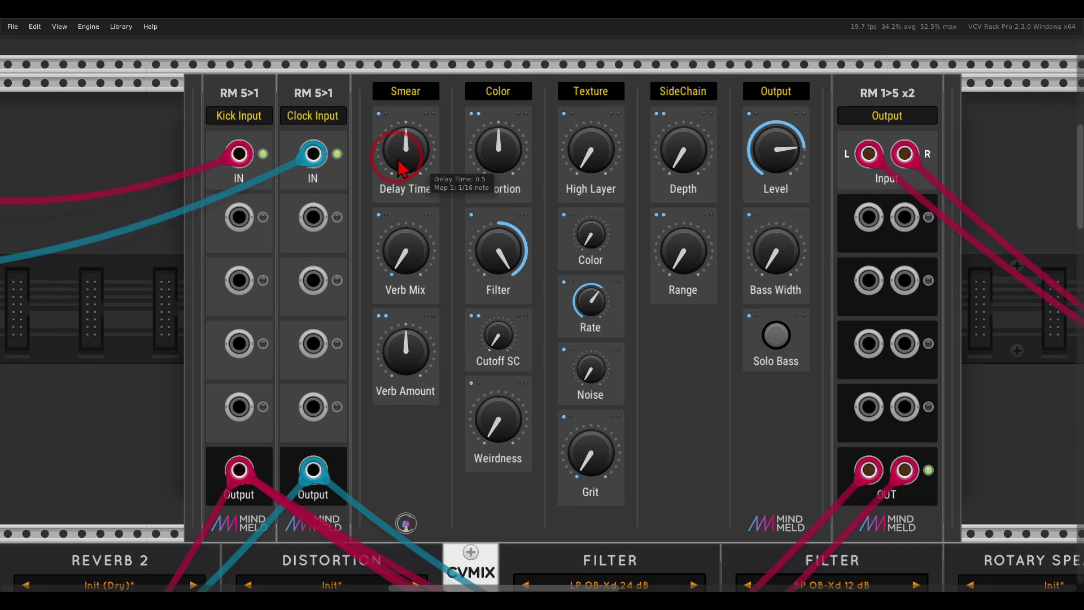
pyautogui.click(59, 27)
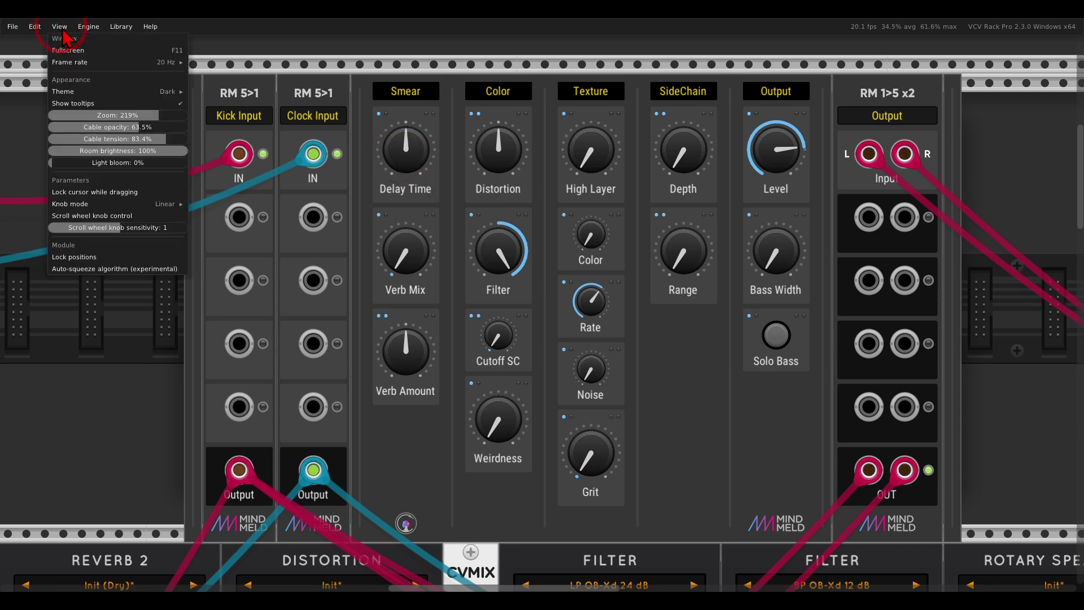
pyautogui.click(189, 49)
pyautogui.click(424, 162)
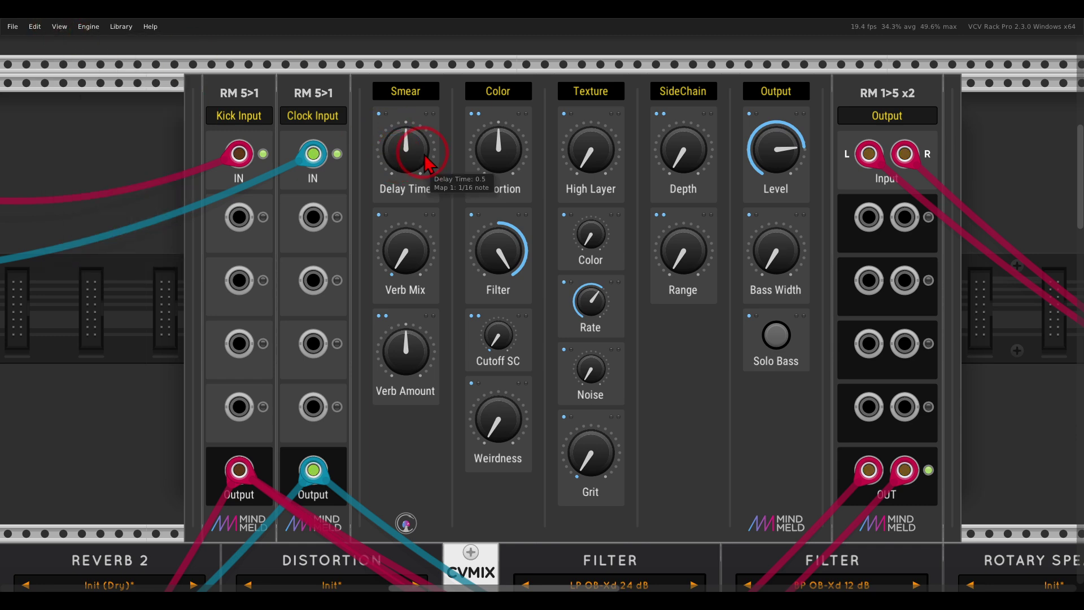
pyautogui.moveTo(417, 152); pyautogui.dragTo(415, 142)
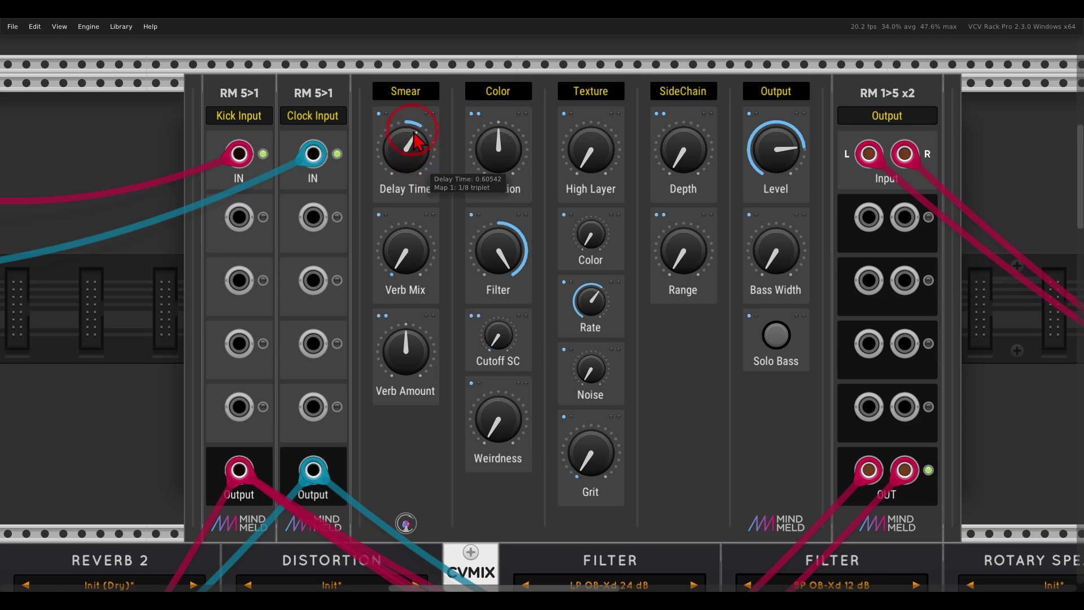
pyautogui.moveTo(412, 150)
pyautogui.mouseDown()
pyautogui.moveTo(404, 120)
pyautogui.moveTo(408, 162)
pyautogui.mouseUp()
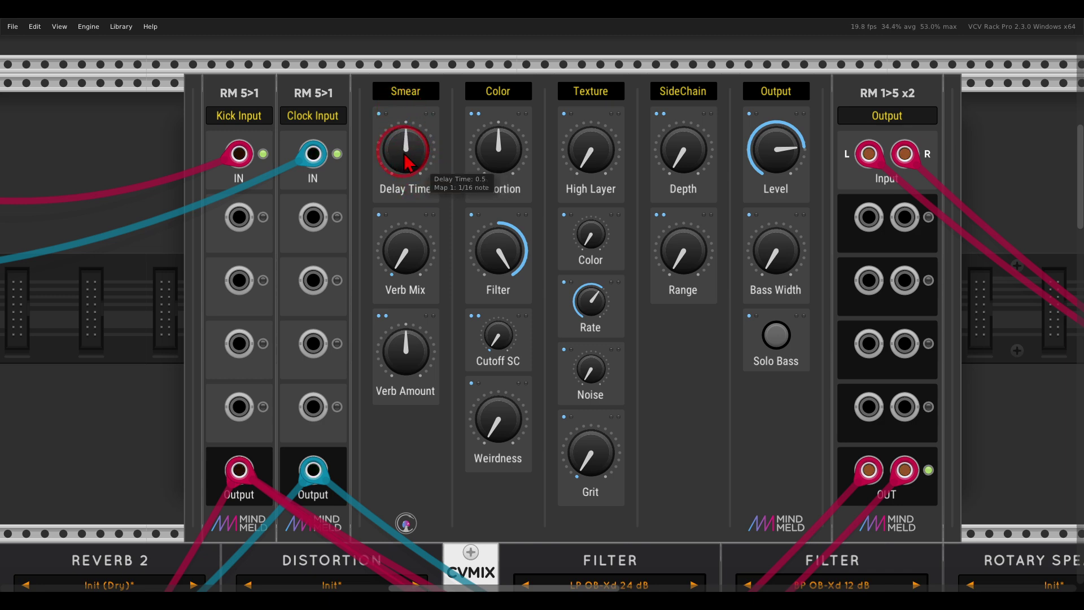
# - Raise the Verb Mix and Verb Amount macros in the Smear section to about two thirds each
pyautogui.click(417, 233)
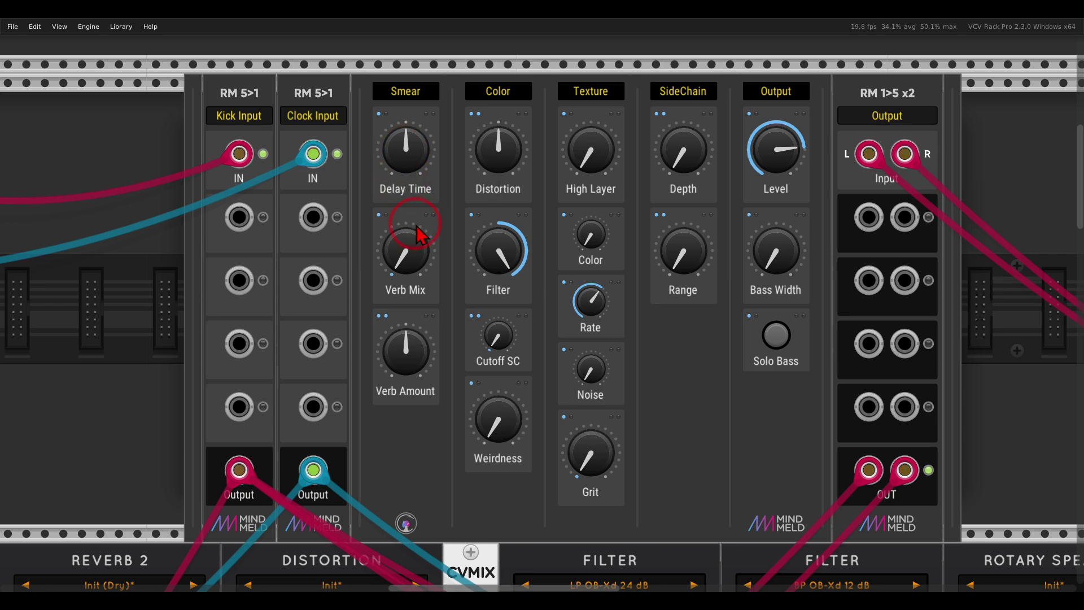
pyautogui.moveTo(417, 248)
pyautogui.mouseDown()
pyautogui.moveTo(423, 274)
pyautogui.moveTo(415, 246)
pyautogui.mouseUp()
pyautogui.moveTo(375, 276); pyautogui.dragTo(403, 192)
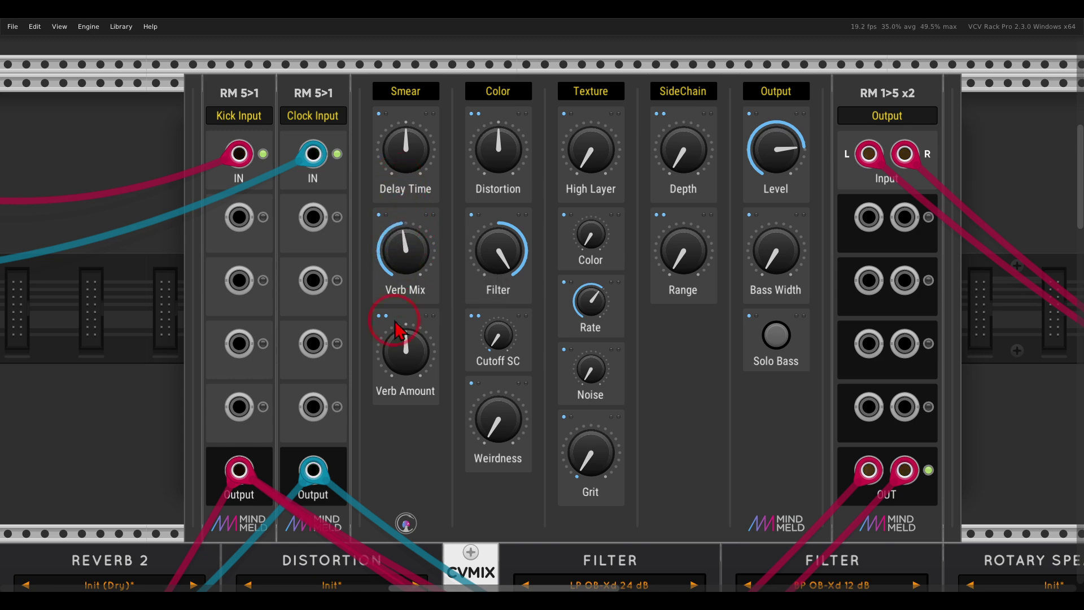
pyautogui.moveTo(382, 331)
pyautogui.mouseDown()
pyautogui.moveTo(395, 329)
pyautogui.moveTo(388, 305)
pyautogui.moveTo(392, 316)
pyautogui.mouseUp()
pyautogui.moveTo(395, 274); pyautogui.dragTo(389, 246)
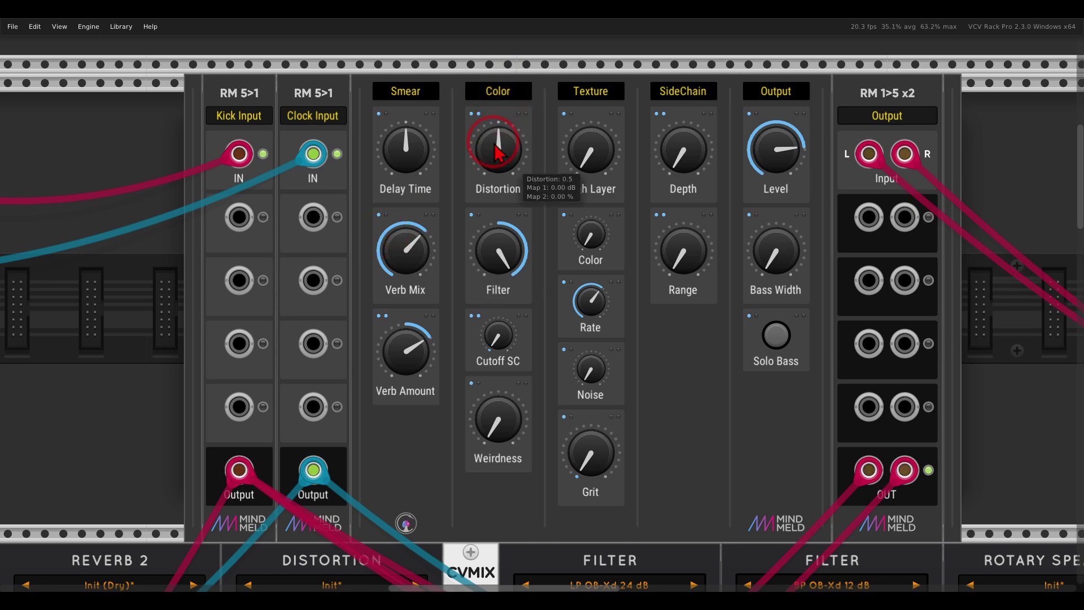
# - Raise the Distortion macro to about 0.77 and lower the output Level slightly to about 0.7
pyautogui.moveTo(493, 144); pyautogui.dragTo(492, 115)
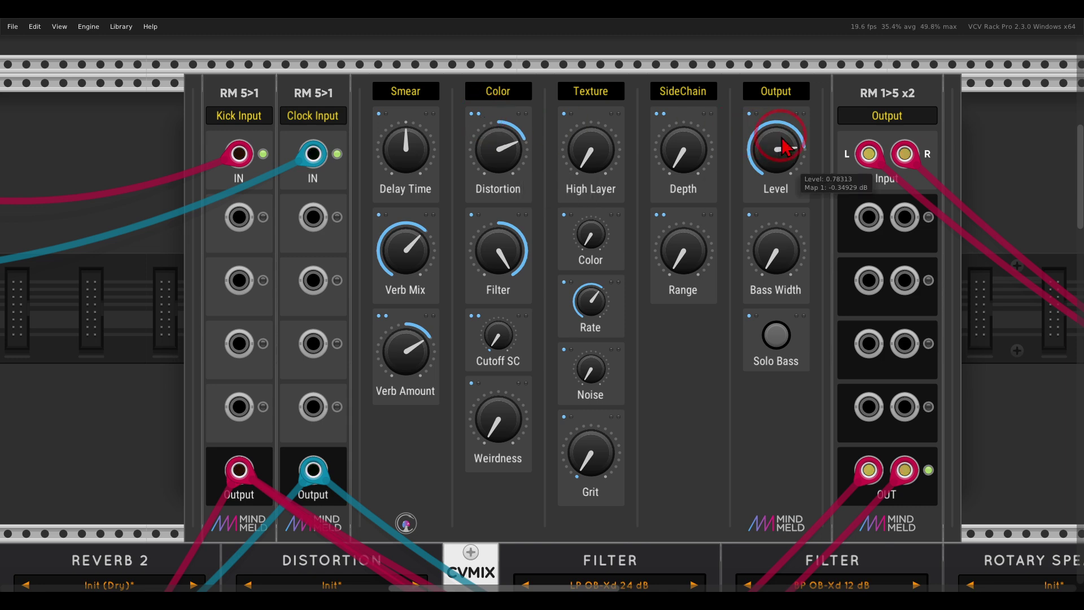
pyautogui.moveTo(779, 157); pyautogui.dragTo(782, 164)
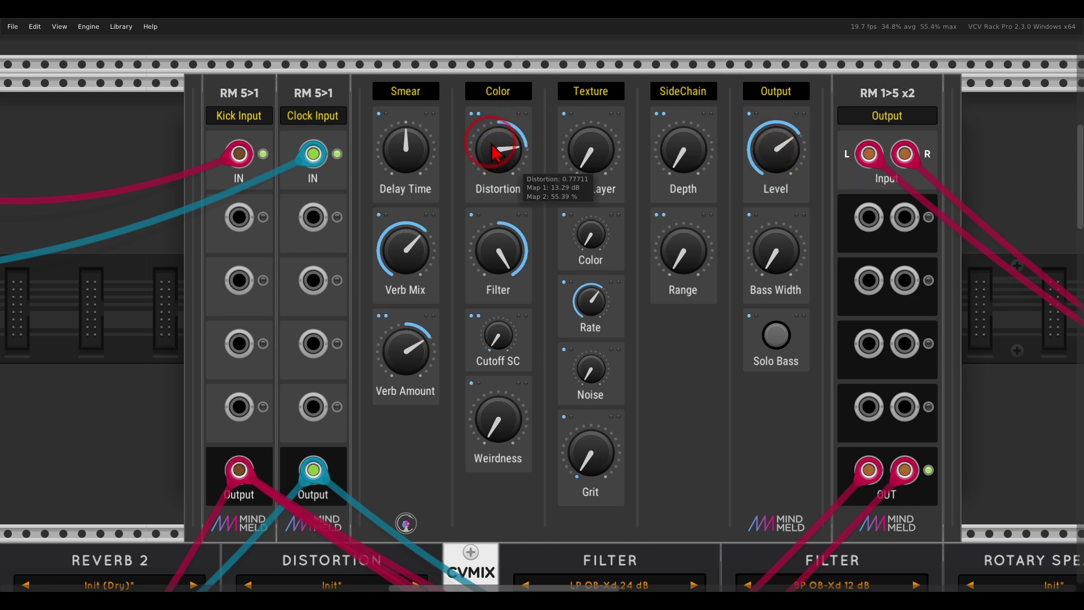
# - Lower the Color section's Filter macro to about 0.6 and raise Cutoff SC to about 0.2
pyautogui.moveTo(492, 255); pyautogui.dragTo(501, 320)
pyautogui.moveTo(511, 350)
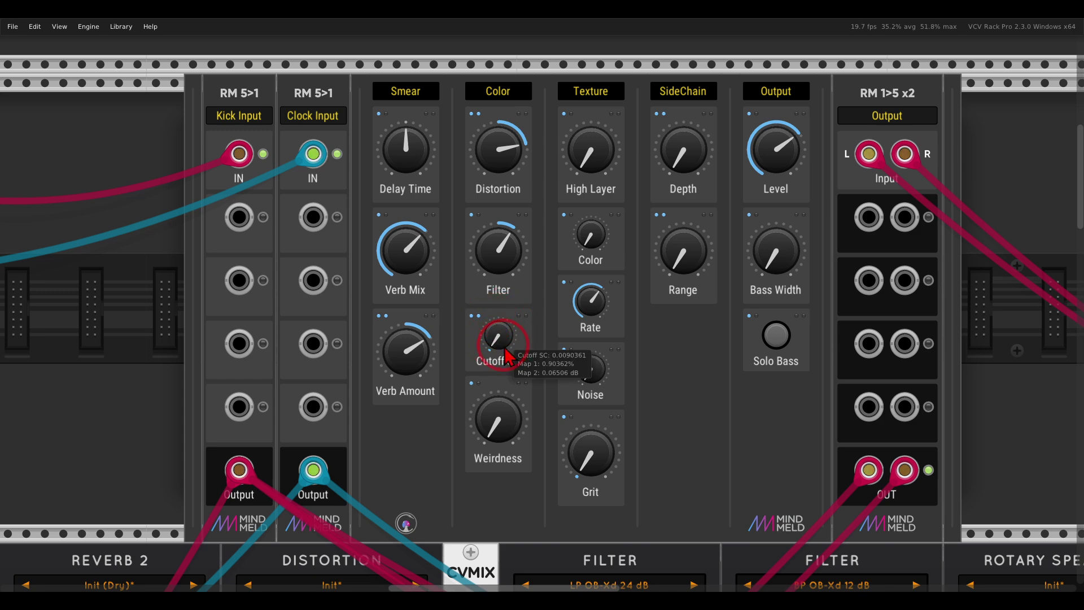
pyautogui.moveTo(504, 342); pyautogui.dragTo(488, 309)
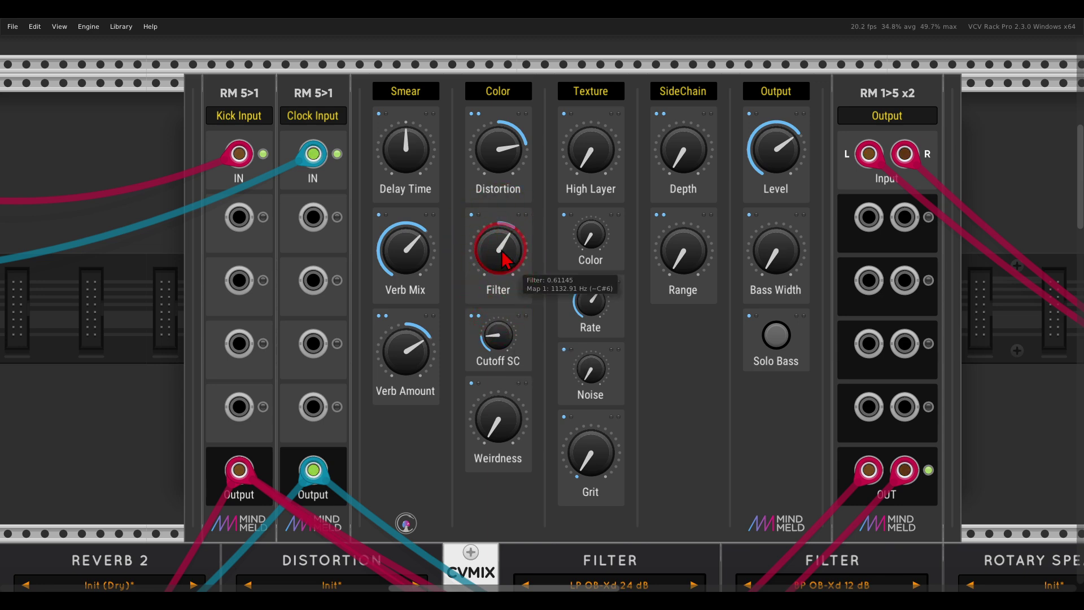
pyautogui.moveTo(504, 260); pyautogui.dragTo(504, 261)
pyautogui.moveTo(504, 338)
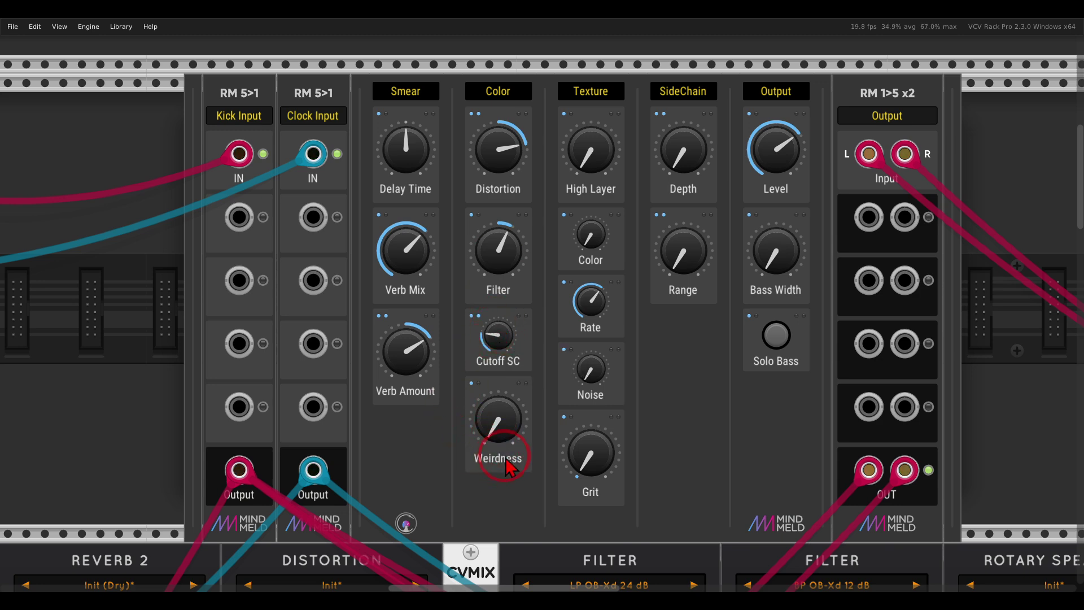
# - Add a small amount of the Weirdness macro in the Color section, about 0.1
pyautogui.moveTo(510, 450)
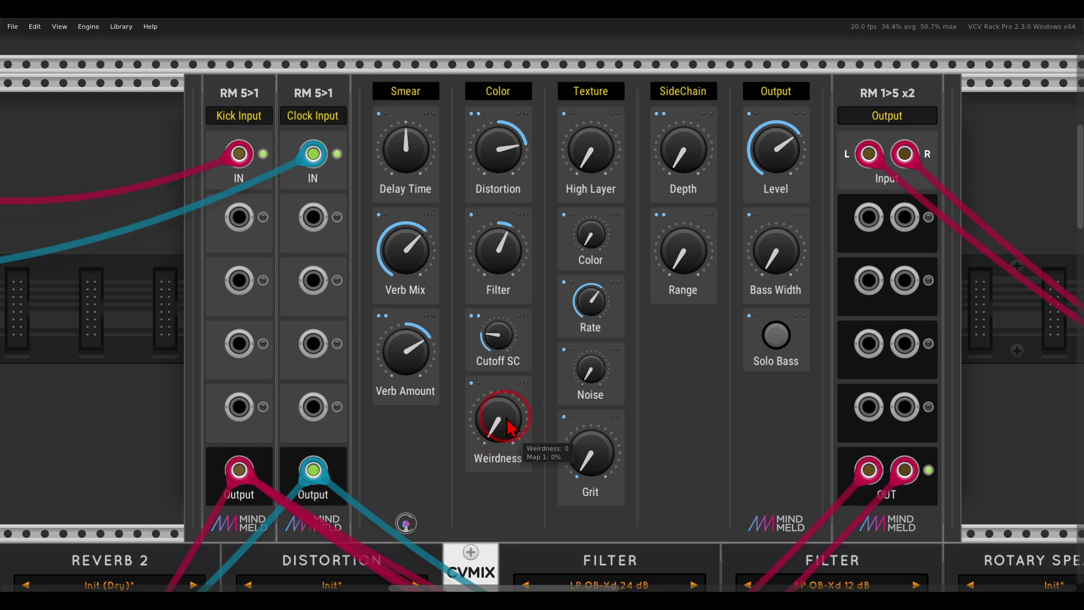
pyautogui.moveTo(511, 427); pyautogui.dragTo(485, 405)
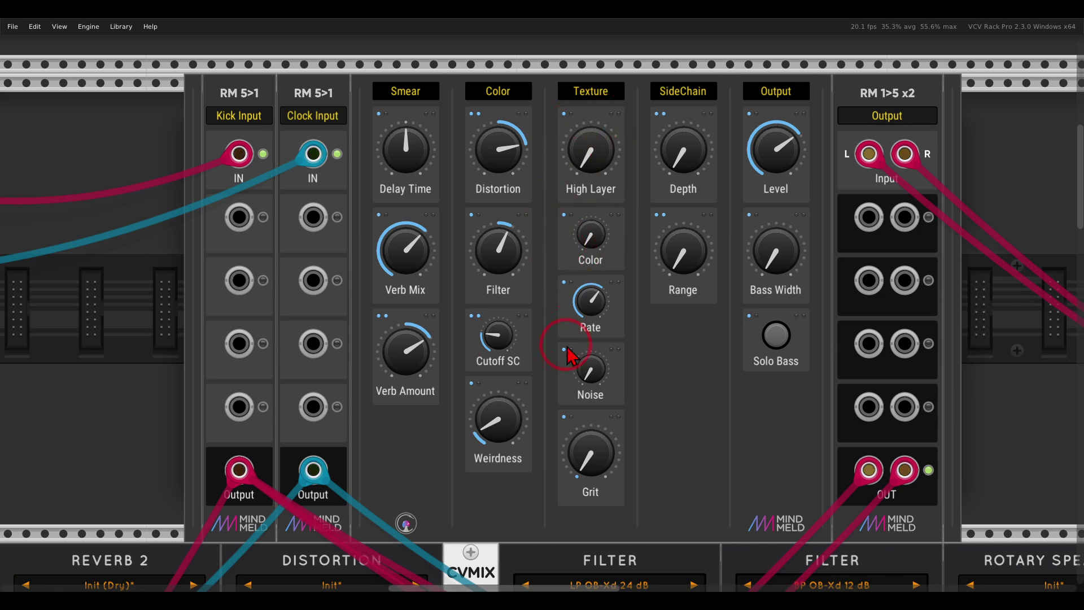
# - Raise the Texture section's High Layer macro to about 0.49 and its Color macro to about 0.4
pyautogui.moveTo(597, 172)
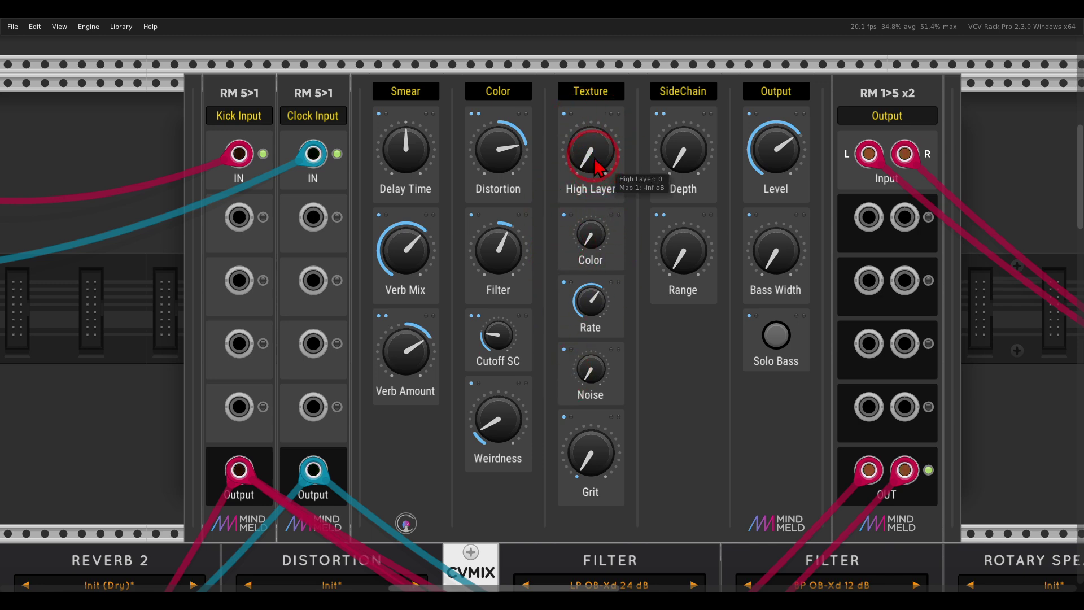
pyautogui.moveTo(597, 168); pyautogui.dragTo(580, 136)
pyautogui.click(592, 232)
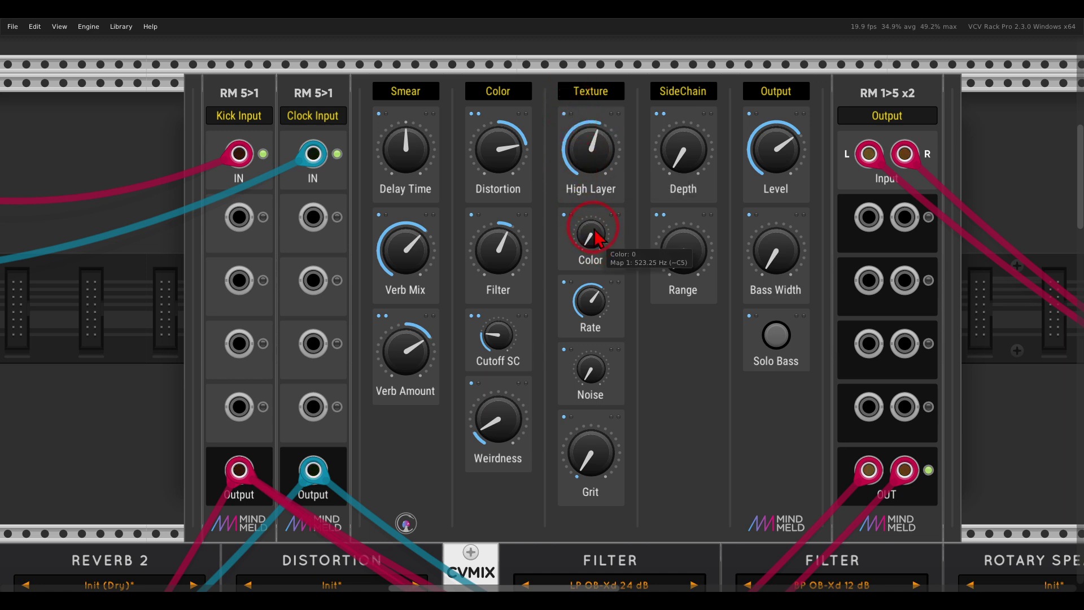
pyautogui.moveTo(596, 233); pyautogui.dragTo(587, 172)
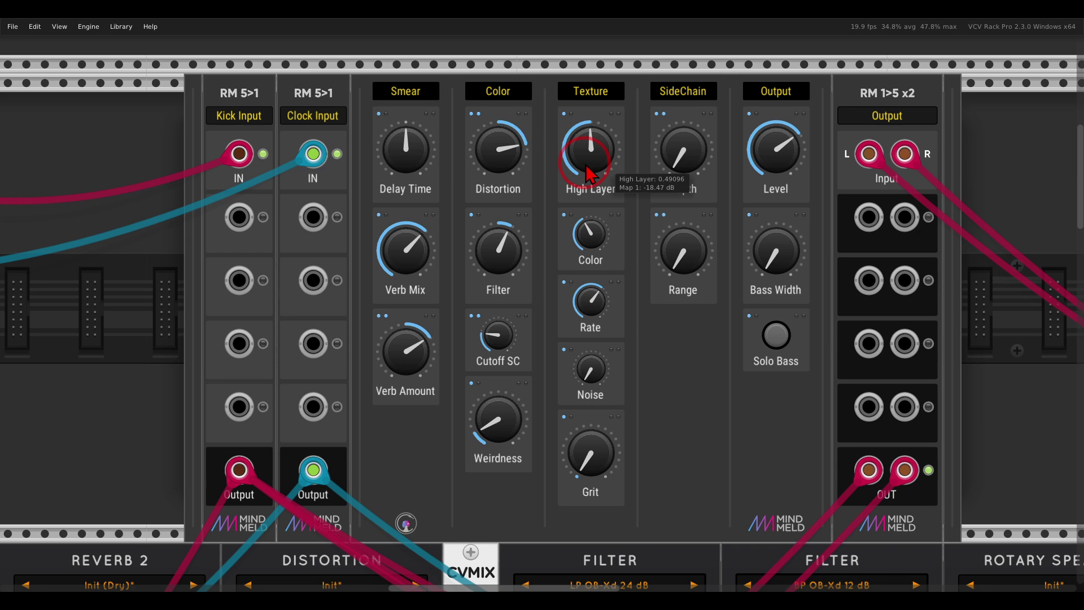
# - Fine-tune the Texture section's Color macro and set its Rate to about 0.45, a 1/2 triplet
pyautogui.click(594, 234)
pyautogui.click(597, 317)
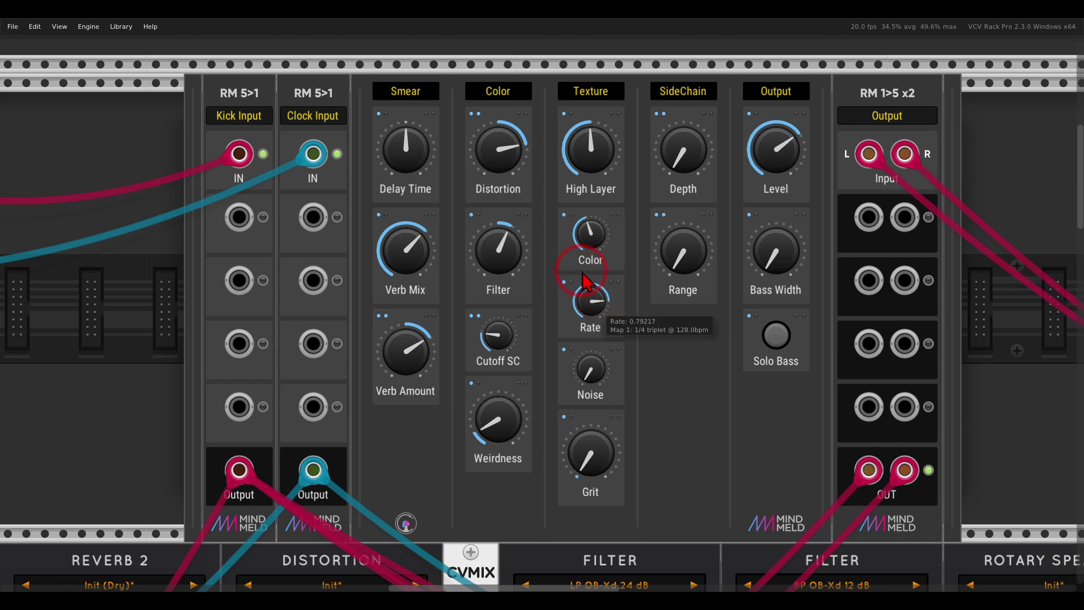
pyautogui.moveTo(582, 272); pyautogui.dragTo(603, 344)
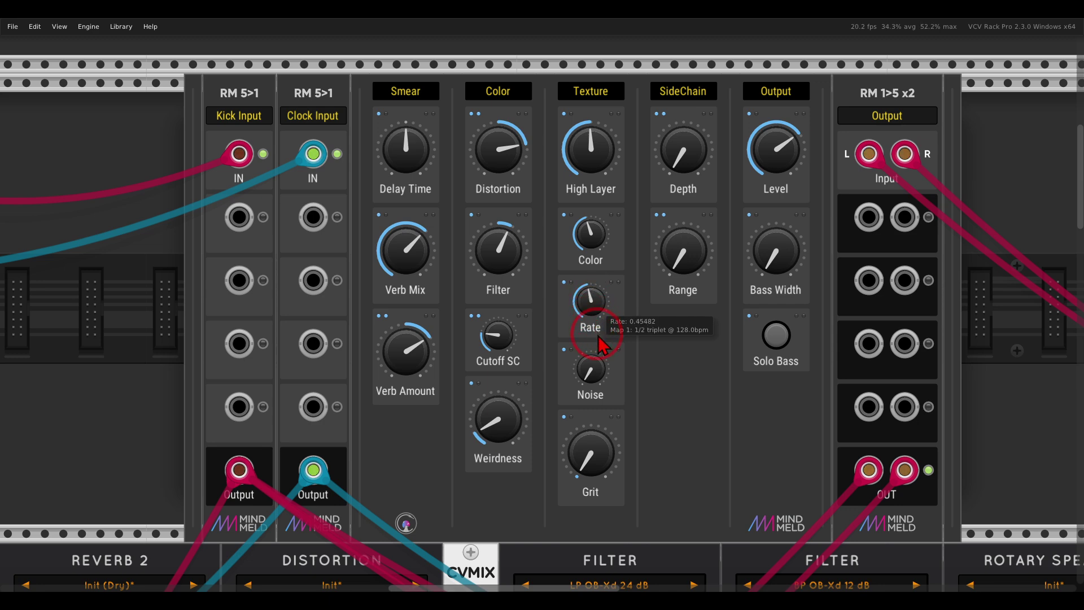
# - Raise the Texture section's Noise macro to about 0.3 and its Grit macro to just below halfway
pyautogui.moveTo(593, 363); pyautogui.dragTo(595, 350)
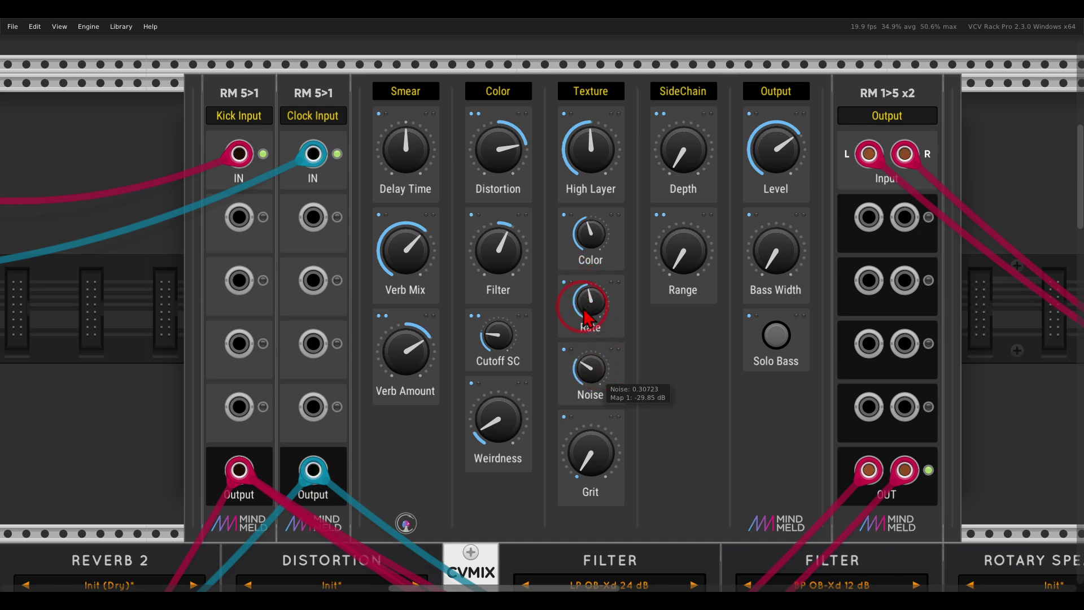
pyautogui.moveTo(582, 310); pyautogui.dragTo(584, 314)
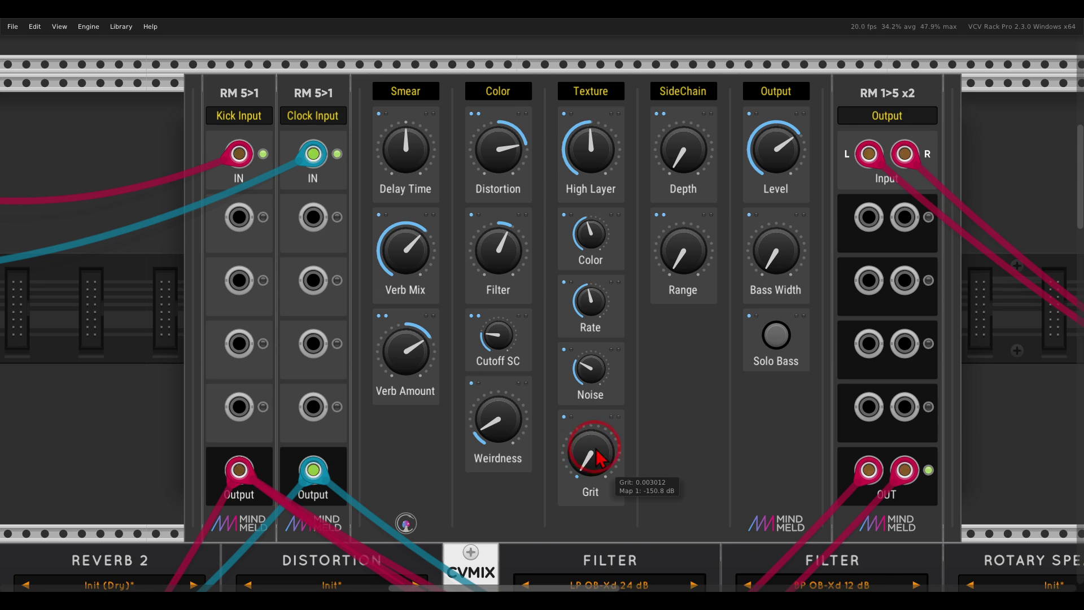
pyautogui.moveTo(599, 458); pyautogui.dragTo(573, 366)
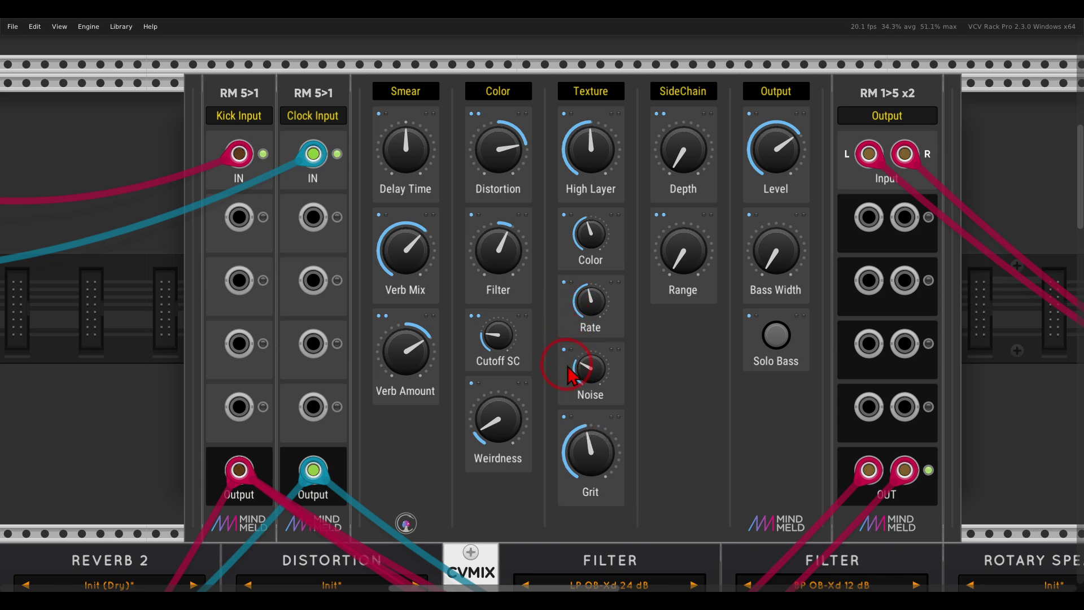
# - Set the SideChain section's Depth macro to about 0.4 and its Range macro to about 0.3
pyautogui.click(692, 168)
pyautogui.moveTo(692, 168); pyautogui.dragTo(685, 109)
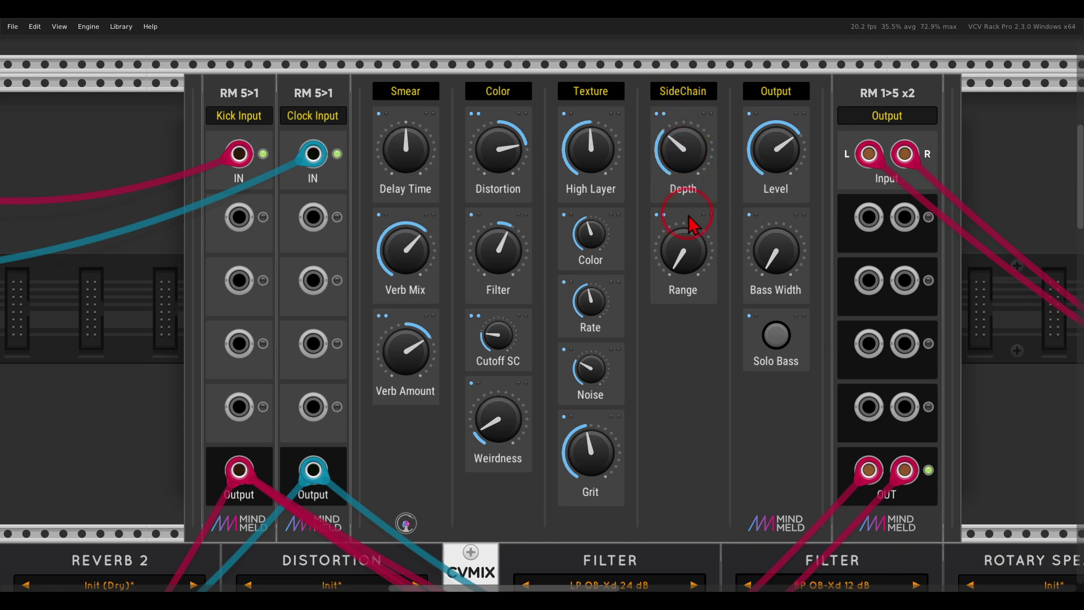
pyautogui.moveTo(689, 226); pyautogui.dragTo(681, 188)
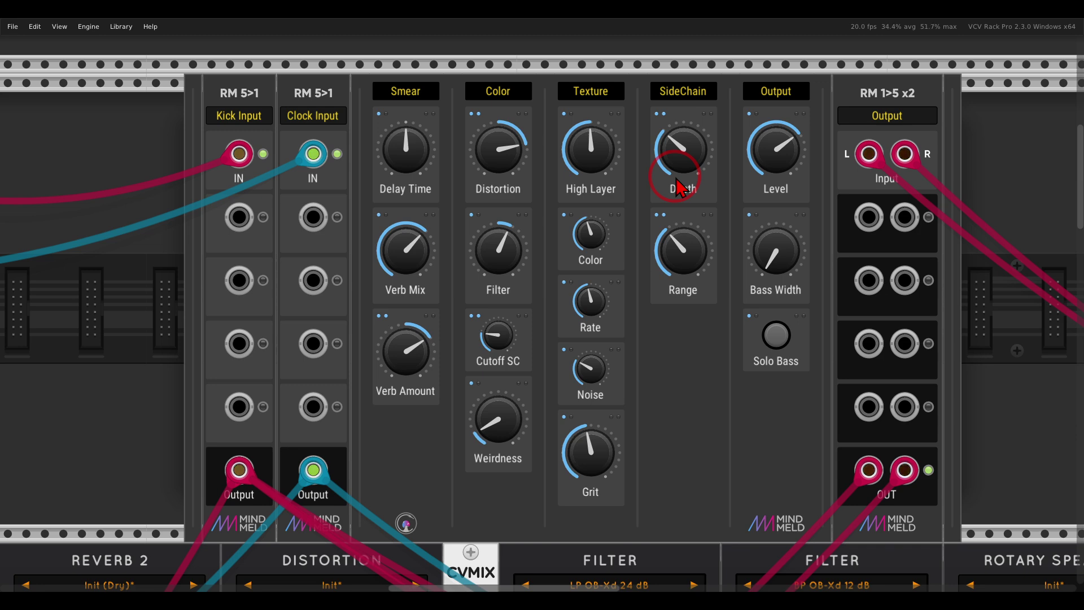
pyautogui.moveTo(676, 168)
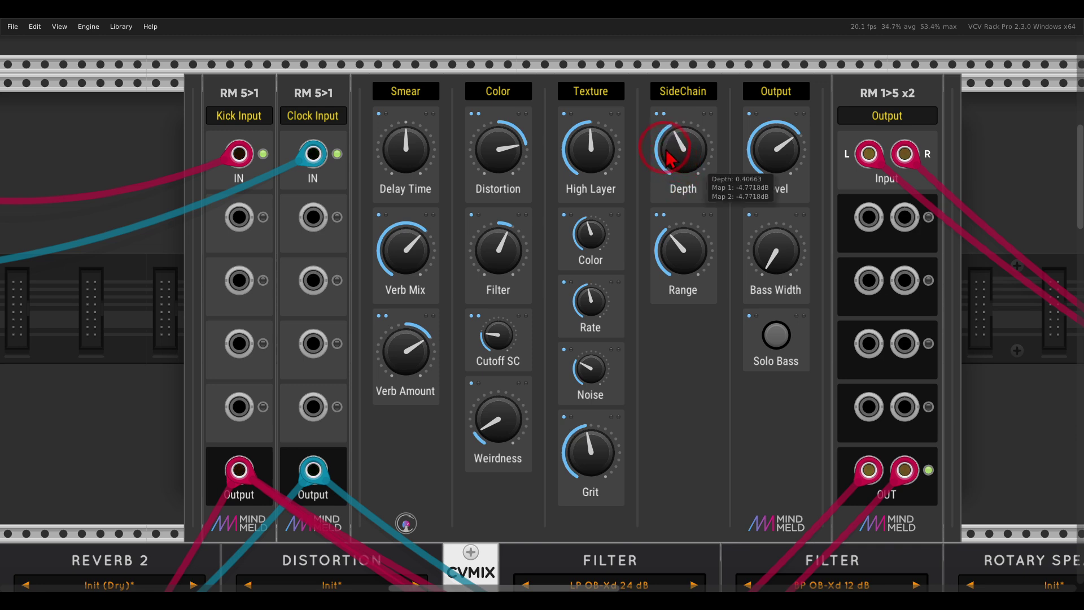
pyautogui.moveTo(666, 152); pyautogui.dragTo(659, 148)
pyautogui.moveTo(672, 241); pyautogui.dragTo(684, 276)
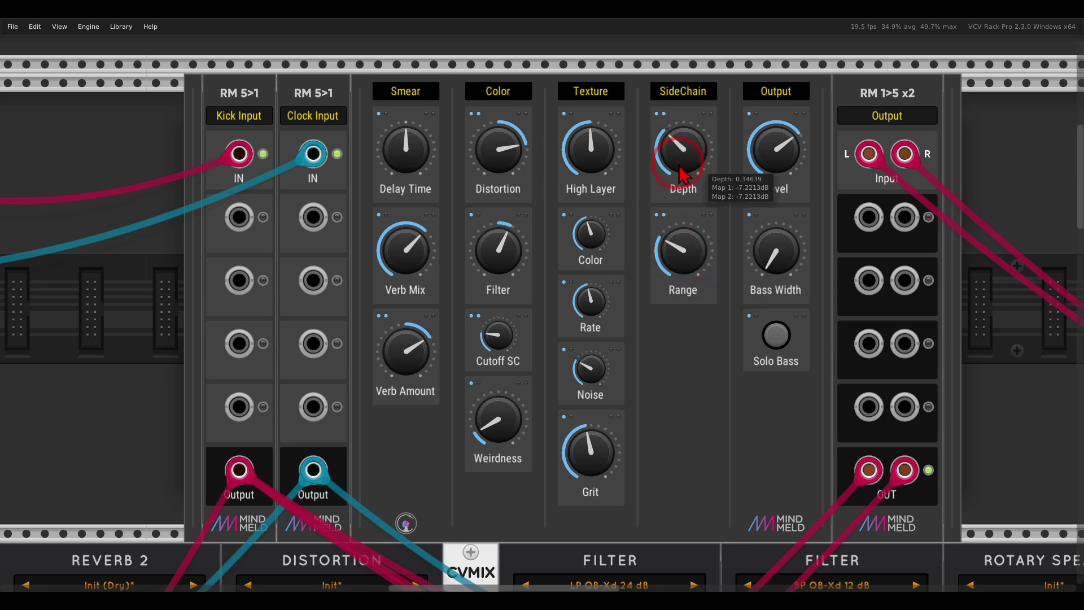
# - Raise the Output section's Level macro to about 0.8 and temporarily solo the bass to try out the Bass Width macro
pyautogui.moveTo(745, 174); pyautogui.dragTo(750, 142)
pyautogui.click(777, 337)
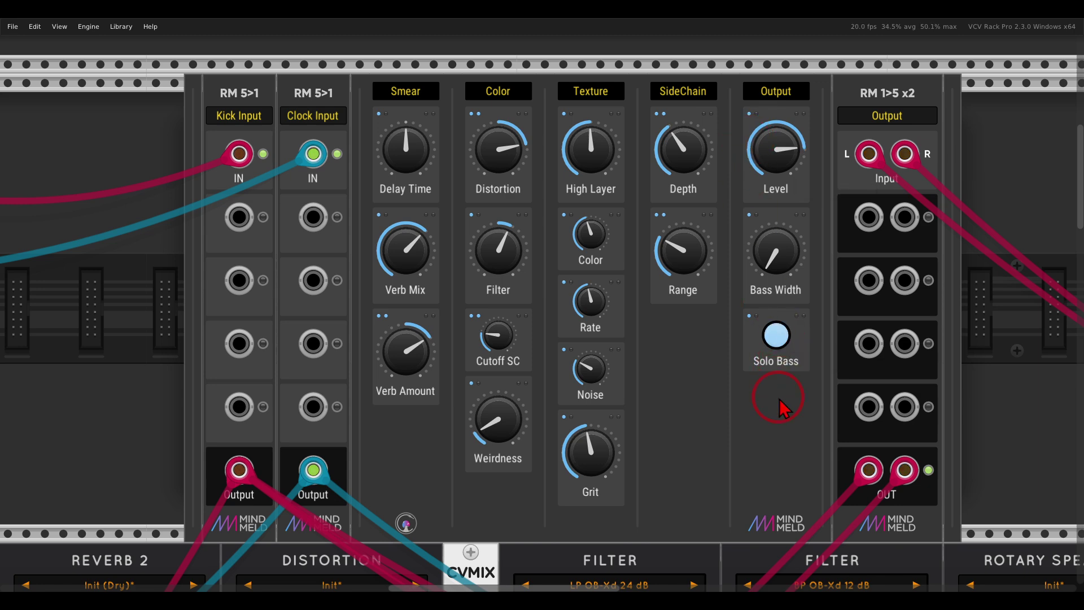
pyautogui.click(775, 259)
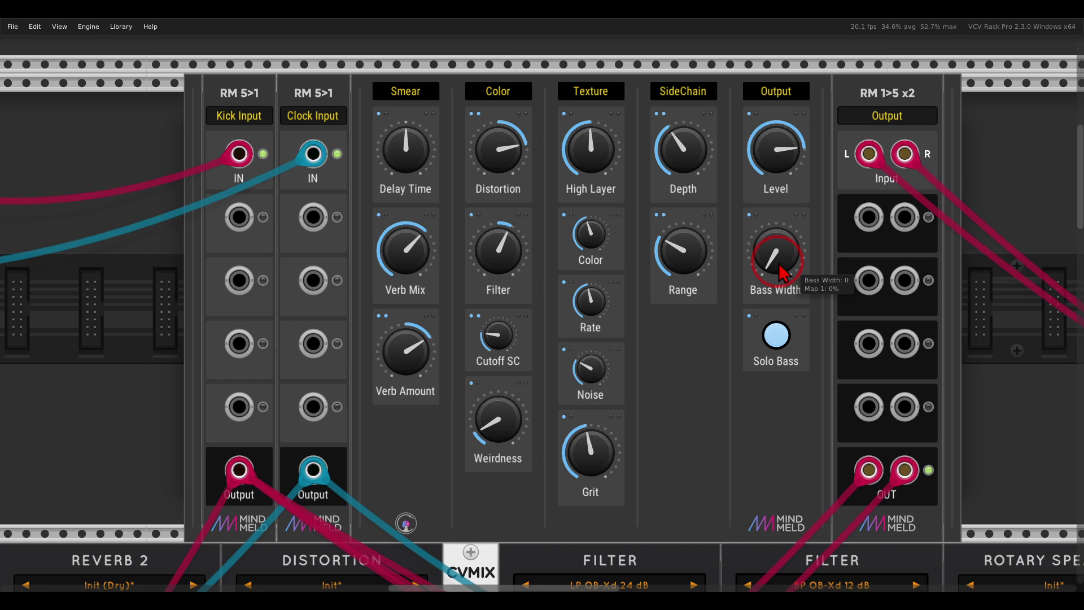
pyautogui.moveTo(781, 274); pyautogui.dragTo(777, 337)
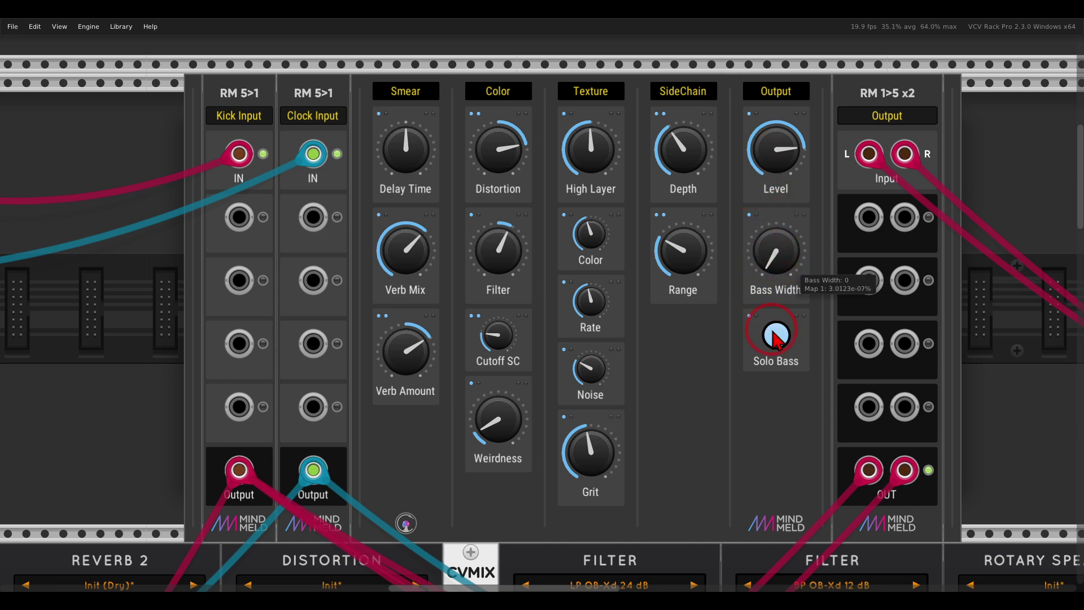
pyautogui.click(776, 336)
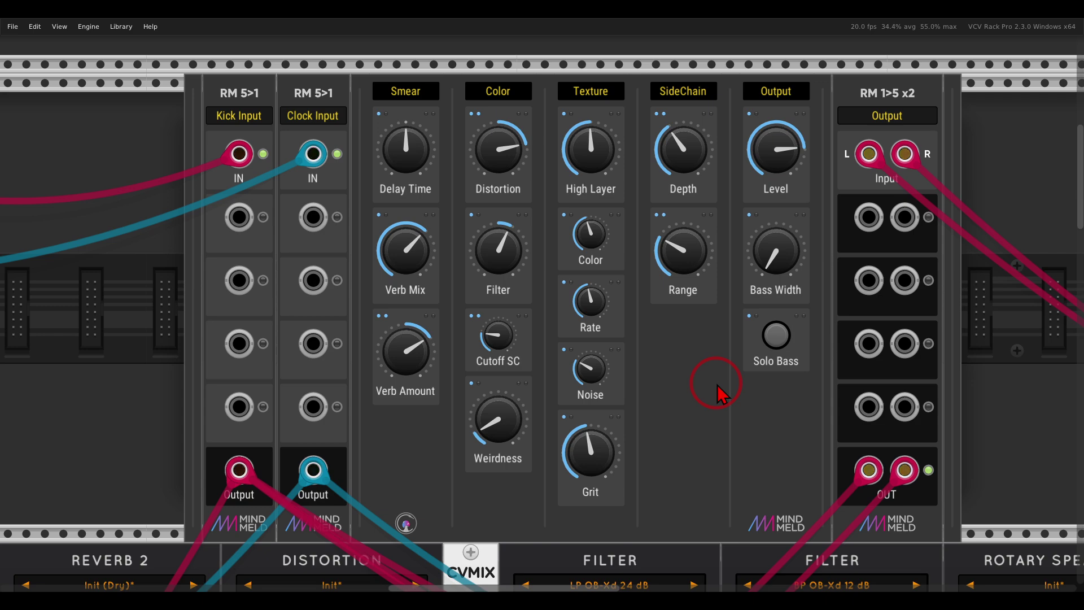
# - Reset the CLOCKED module and unmute the dry kick on the MUTE module
pyautogui.scroll(-2, 705, 370)
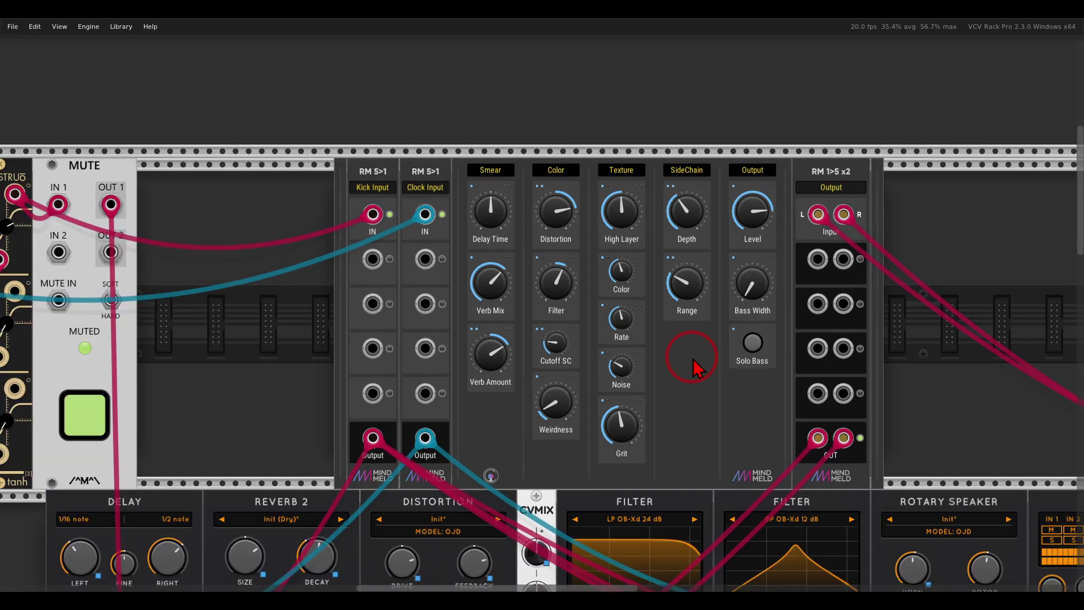
pyautogui.moveTo(301, 349); pyautogui.dragTo(710, 245)
pyautogui.click(46, 152)
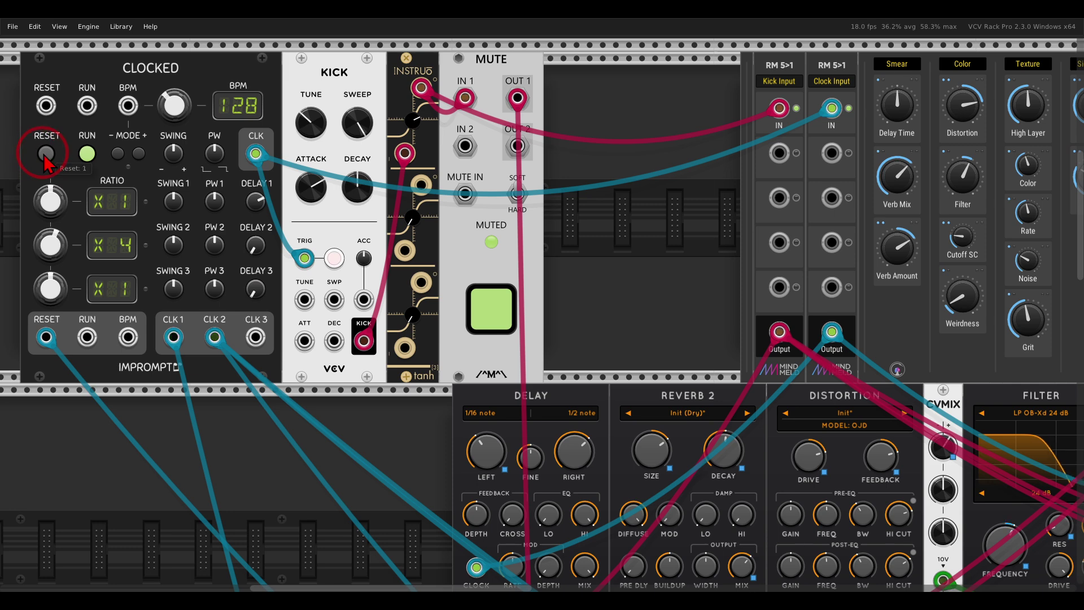
pyautogui.click(489, 322)
pyautogui.click(491, 325)
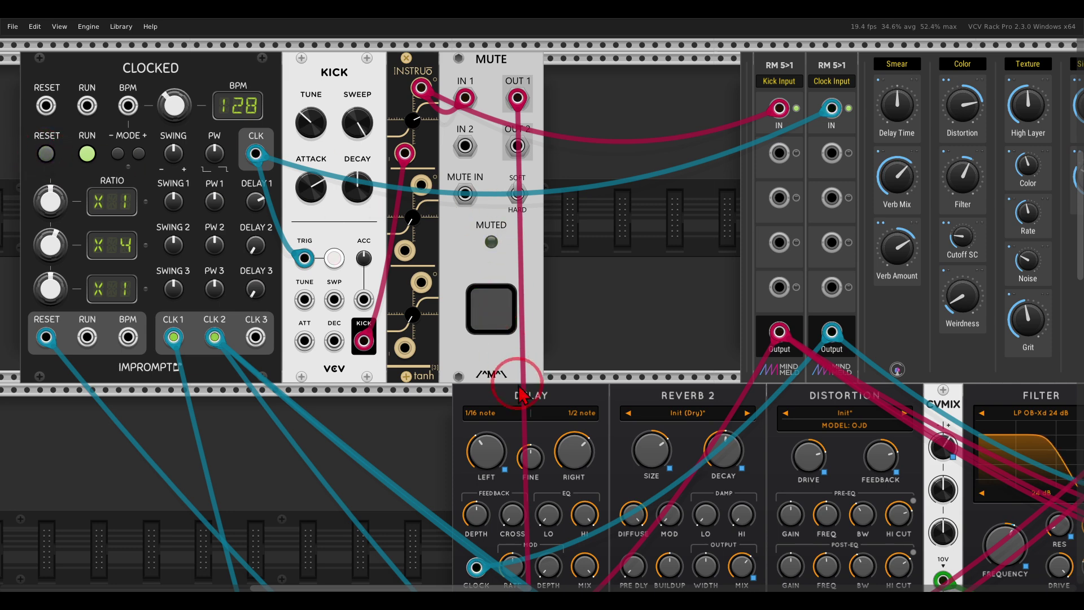
# - Raise the SideChain section's Depth macro to just above halfway and the Color section's Weirdness macro slightly
pyautogui.moveTo(726, 286); pyautogui.dragTo(274, 355)
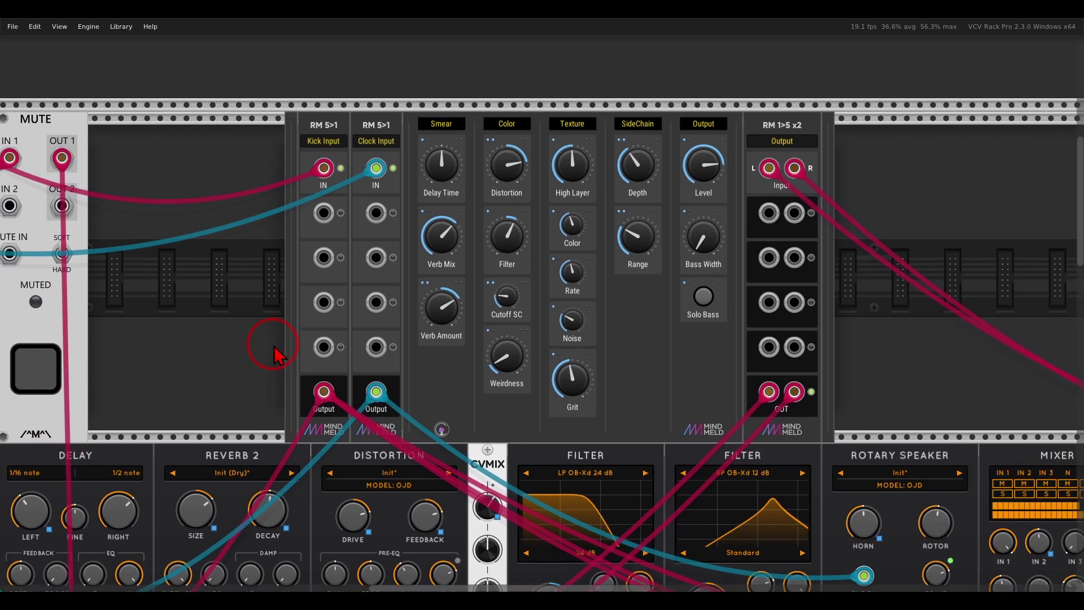
pyautogui.scroll(3, 531, 275)
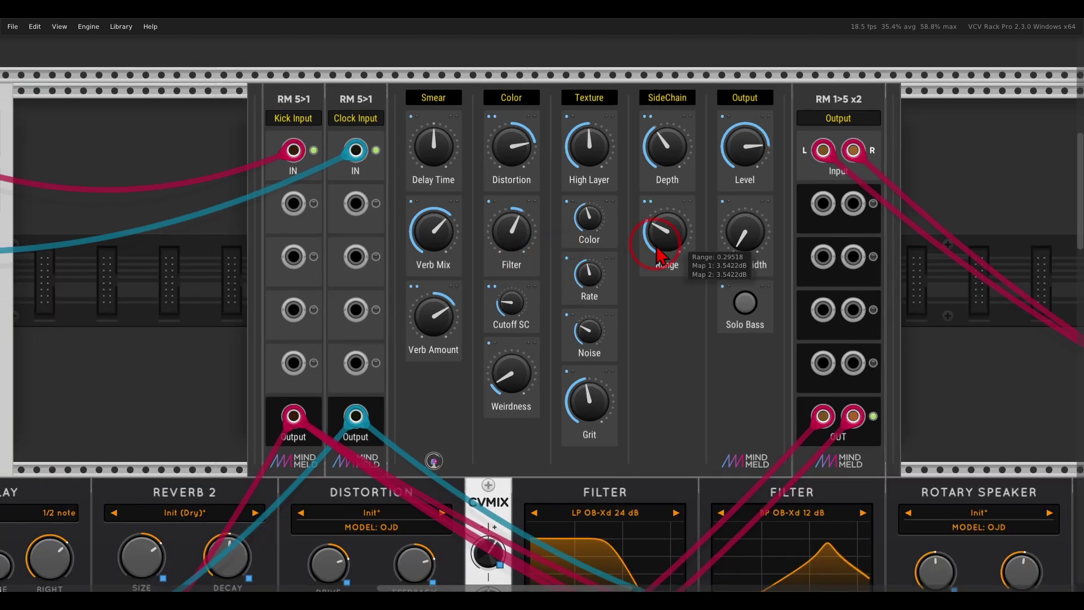
pyautogui.scroll(1, 657, 165)
pyautogui.moveTo(657, 164)
pyautogui.mouseDown()
pyautogui.moveTo(648, 105)
pyautogui.moveTo(660, 161)
pyautogui.mouseUp()
pyautogui.moveTo(511, 402)
pyautogui.mouseDown()
pyautogui.moveTo(500, 278)
pyautogui.moveTo(512, 398)
pyautogui.mouseUp()
# - Set the Smear section's Verb Mix macro to about 0.7 and its Verb Amount macro to about 0.65
pyautogui.moveTo(438, 349); pyautogui.dragTo(433, 331)
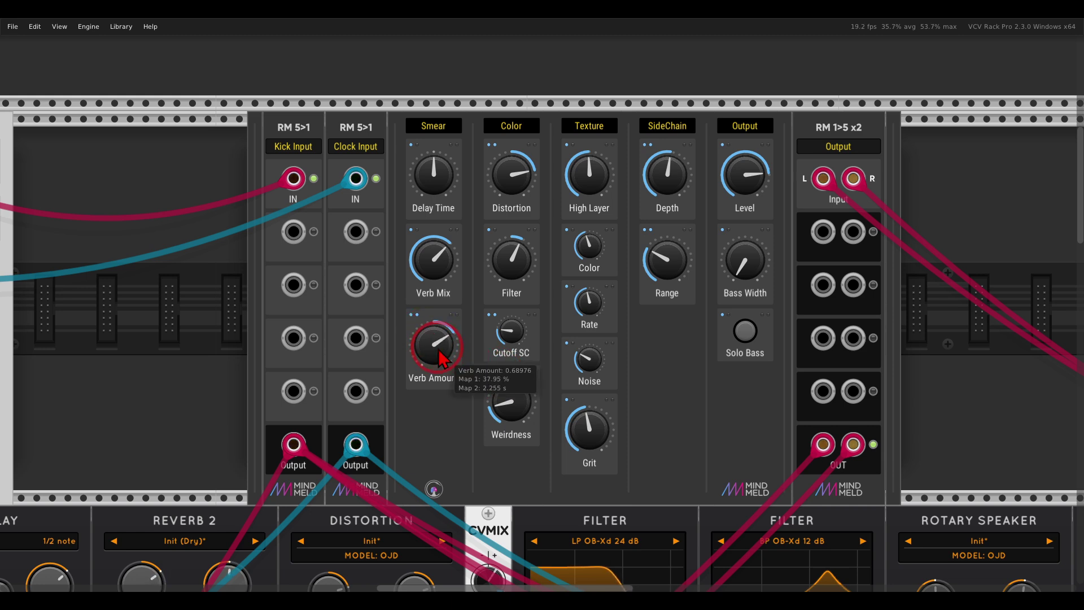
pyautogui.moveTo(435, 264); pyautogui.dragTo(430, 234)
pyautogui.moveTo(435, 336); pyautogui.dragTo(436, 342)
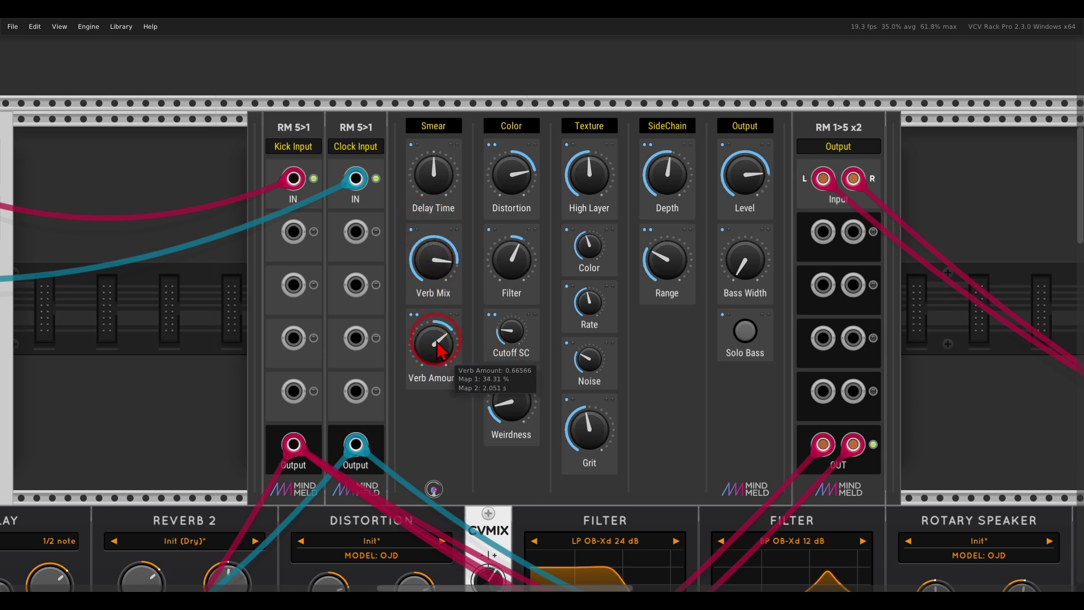
pyautogui.moveTo(434, 261); pyautogui.dragTo(435, 276)
# - Trim the Output section's Level macro slightly while sweeping the Color section's Filter and Cutoff SC macros to compare settings
pyautogui.moveTo(743, 172); pyautogui.dragTo(746, 187)
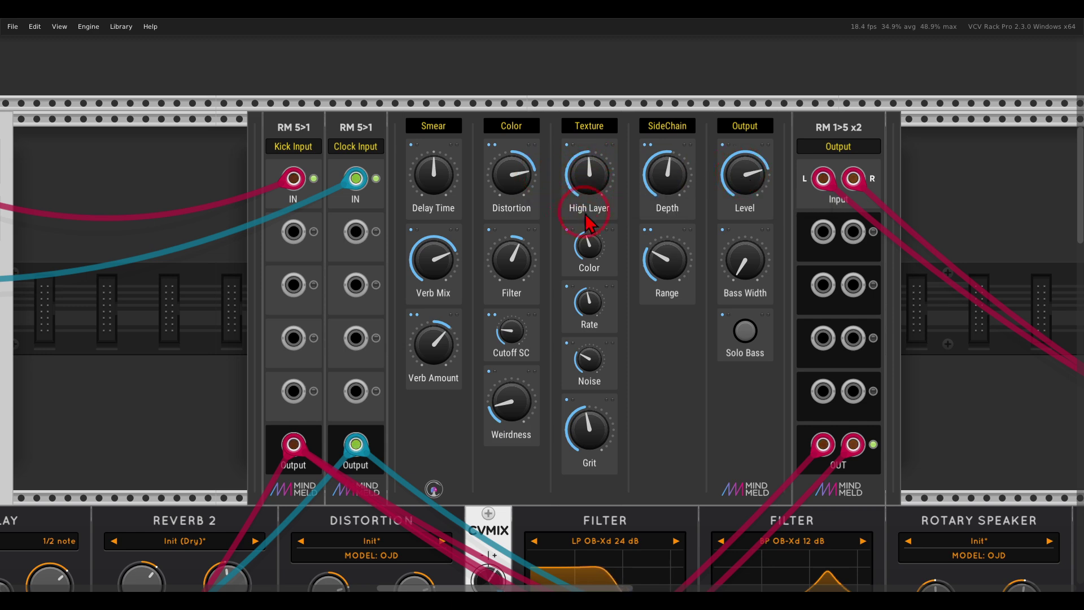
pyautogui.moveTo(517, 262); pyautogui.dragTo(515, 255)
pyautogui.moveTo(508, 336)
pyautogui.mouseDown()
pyautogui.moveTo(500, 294)
pyautogui.moveTo(504, 322)
pyautogui.mouseUp()
pyautogui.moveTo(509, 273)
pyautogui.mouseDown()
pyautogui.moveTo(511, 291)
pyautogui.moveTo(503, 273)
pyautogui.mouseUp()
pyautogui.moveTo(508, 334); pyautogui.dragTo(510, 353)
pyautogui.moveTo(507, 276); pyautogui.dragTo(509, 297)
pyautogui.moveTo(740, 188)
pyautogui.mouseDown()
pyautogui.moveTo(744, 173)
pyautogui.moveTo(746, 186)
pyautogui.mouseUp()
# - Reset the Color section's Filter macro to its default and lower the Texture section's High Layer macro to about 0.3
pyautogui.doubleClick(515, 265)
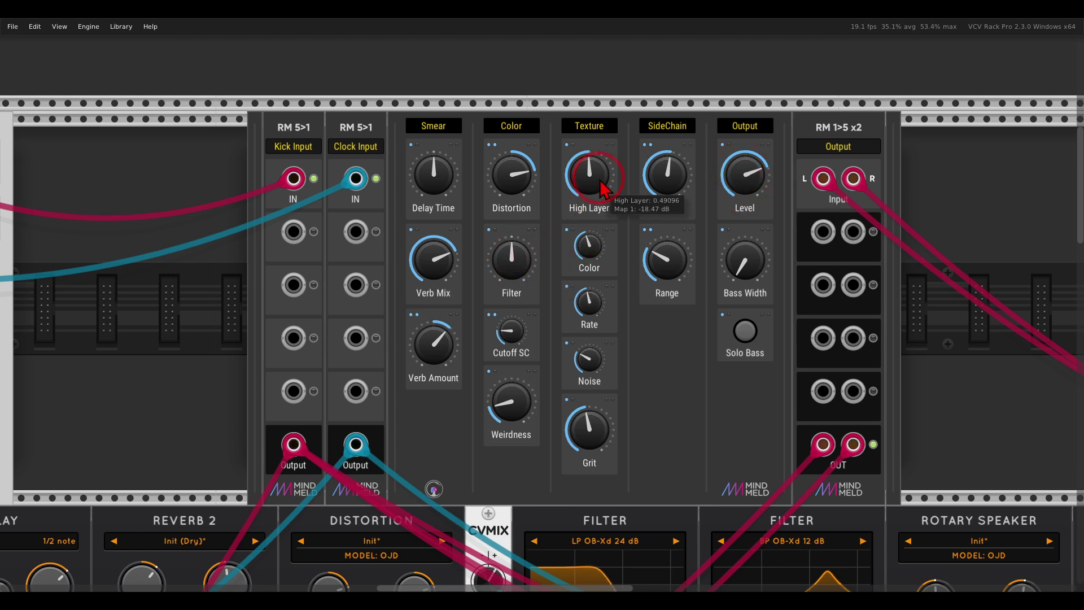
pyautogui.moveTo(596, 182); pyautogui.dragTo(594, 214)
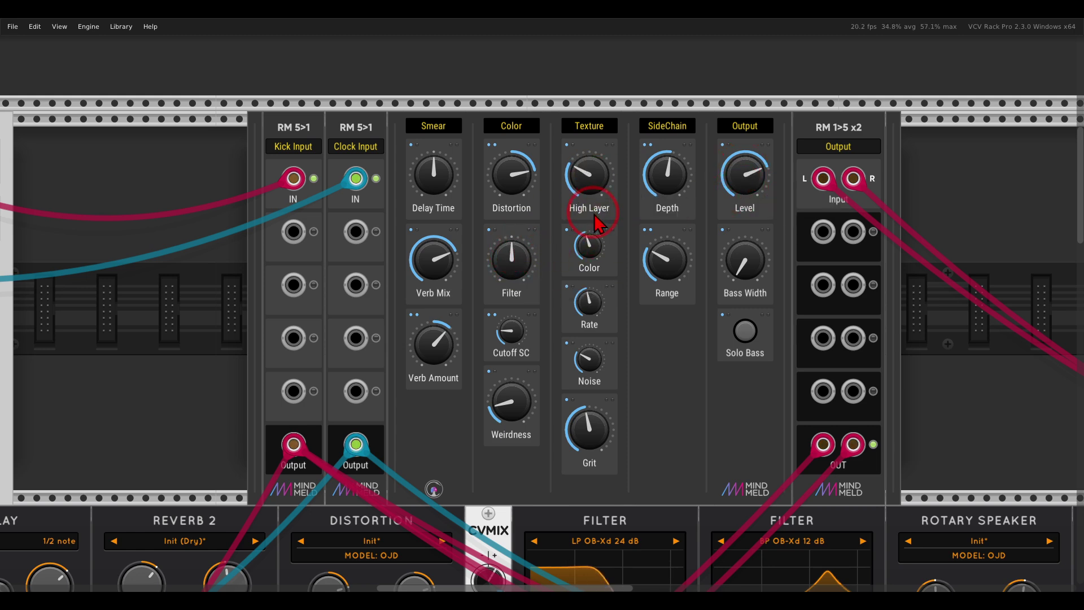
# - Unmute channel 3 on the MixMaster mixer
pyautogui.scroll(-5, 598, 223)
pyautogui.scroll(-4, 498, 215)
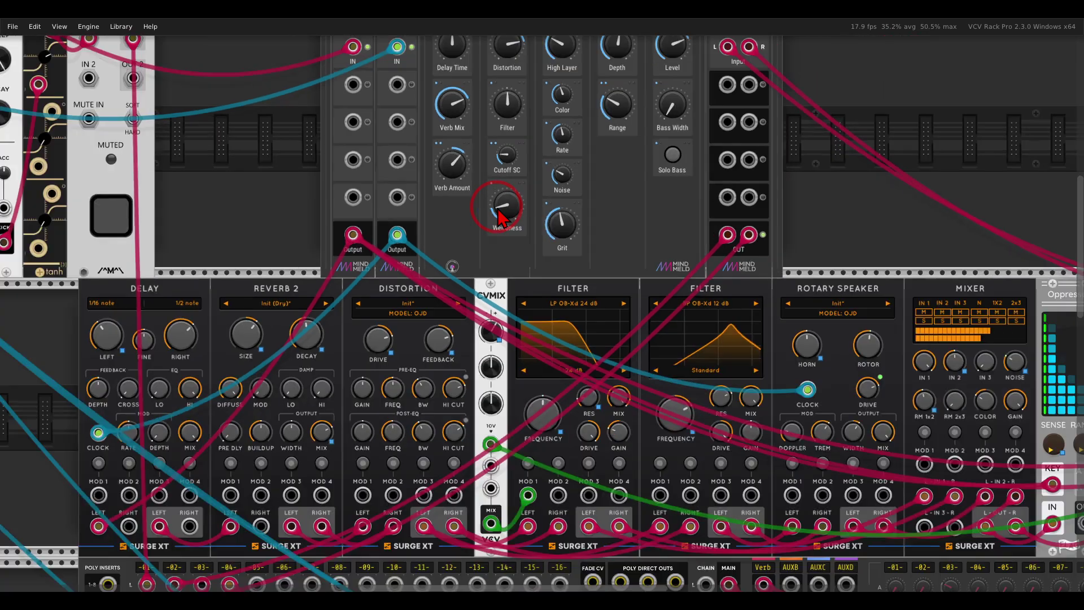
pyautogui.scroll(-6, 498, 215)
pyautogui.hscroll(-2, 513, 375)
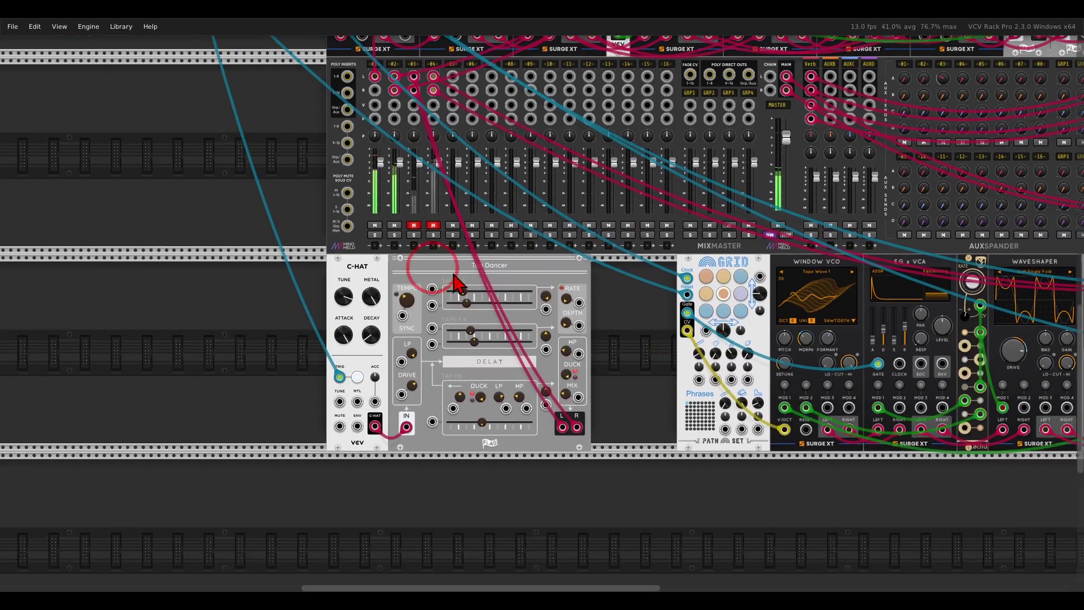
pyautogui.click(415, 226)
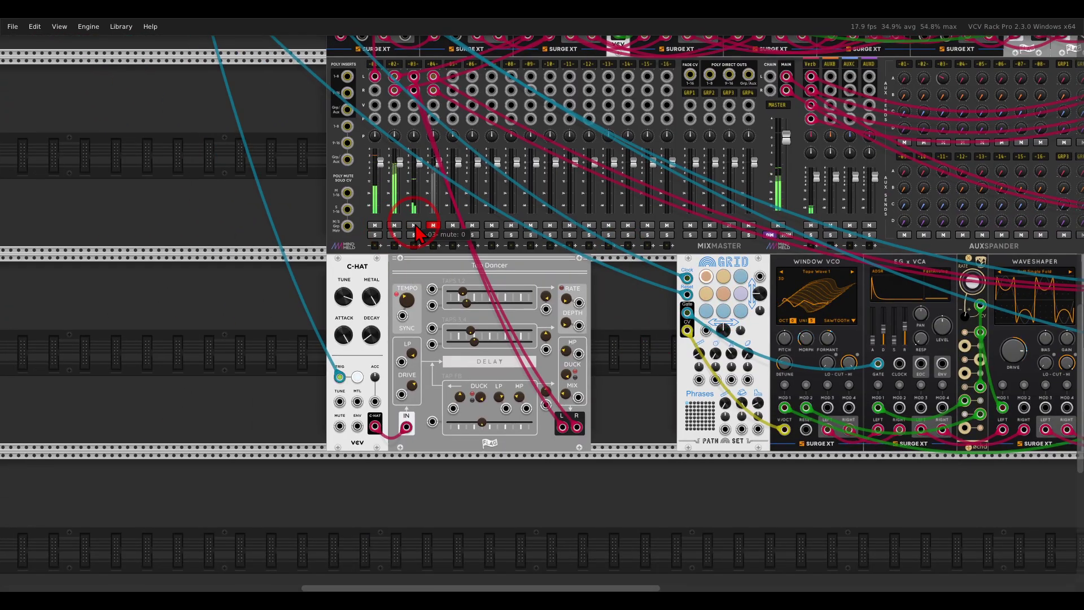
# - Look over the synth voice modules and unmute channel 4 on the MixMaster mixer
pyautogui.hscroll(4, 642, 342)
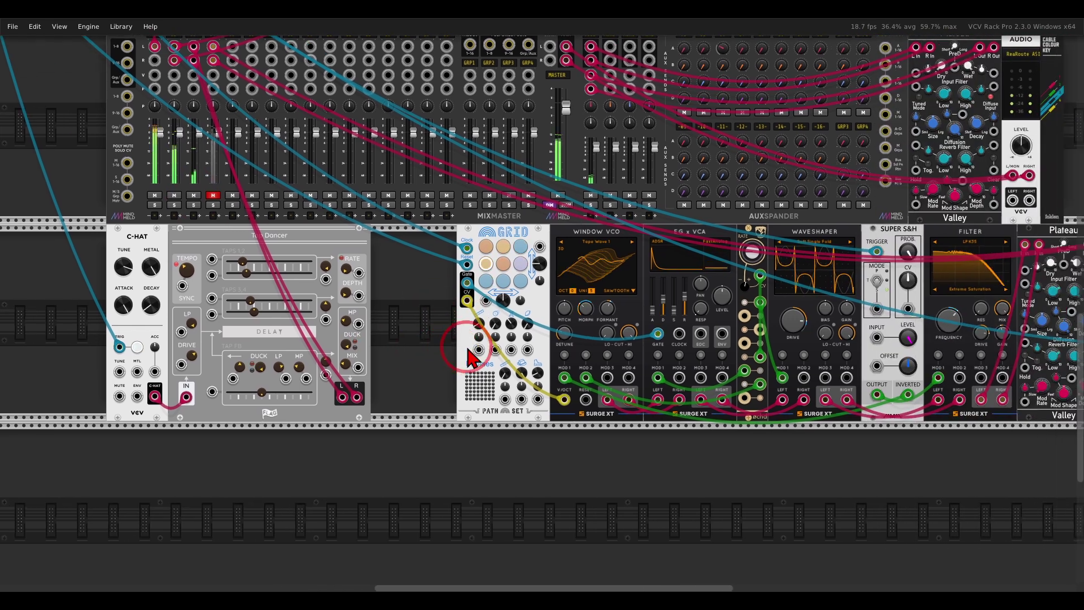
pyautogui.hscroll(2, 690, 333)
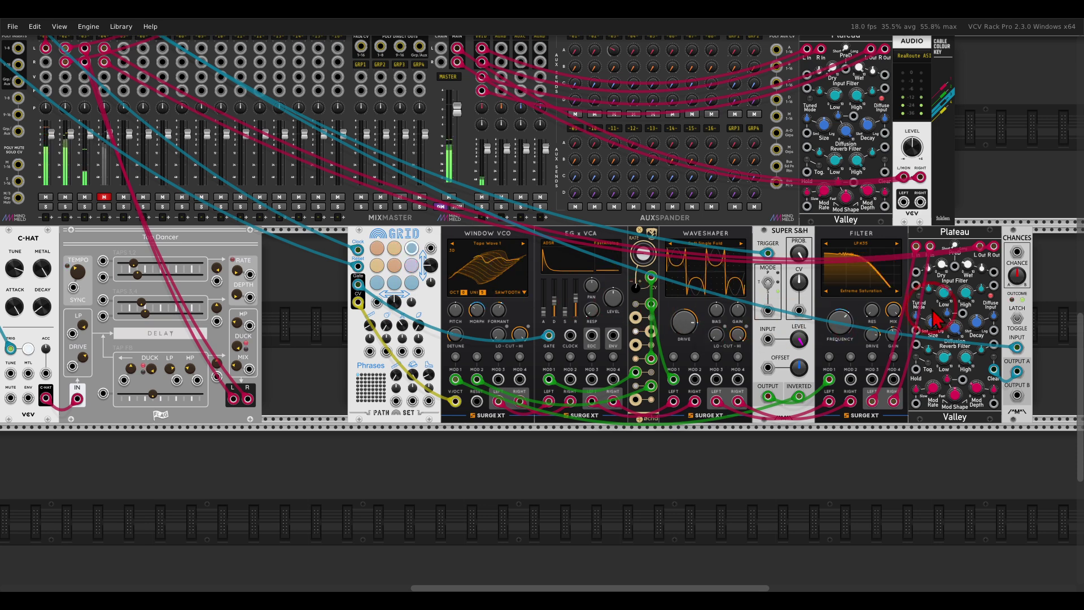
pyautogui.click(767, 339)
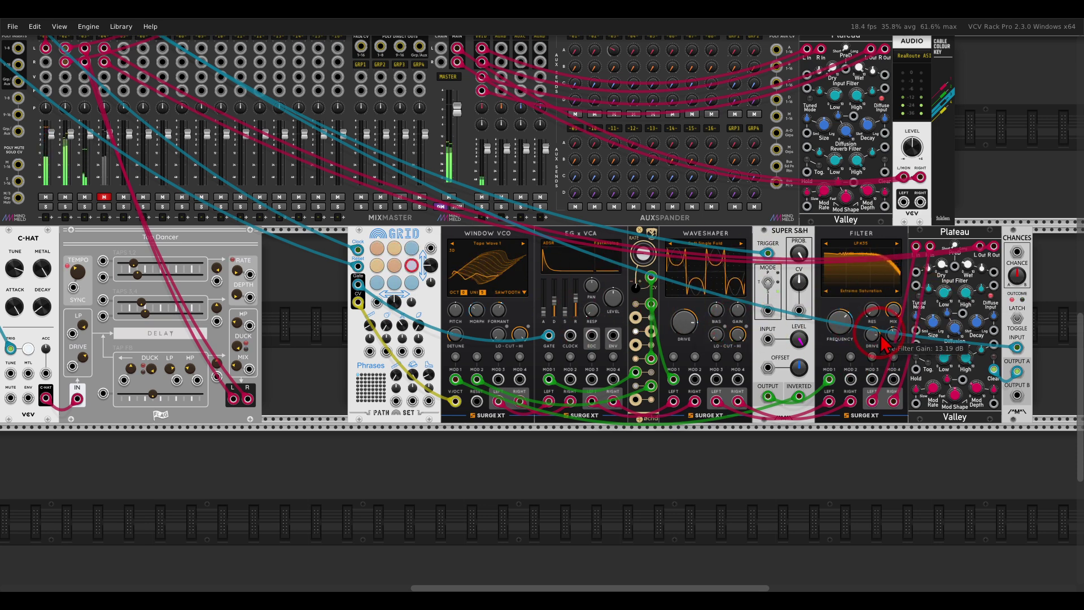
pyautogui.click(655, 319)
pyautogui.click(105, 198)
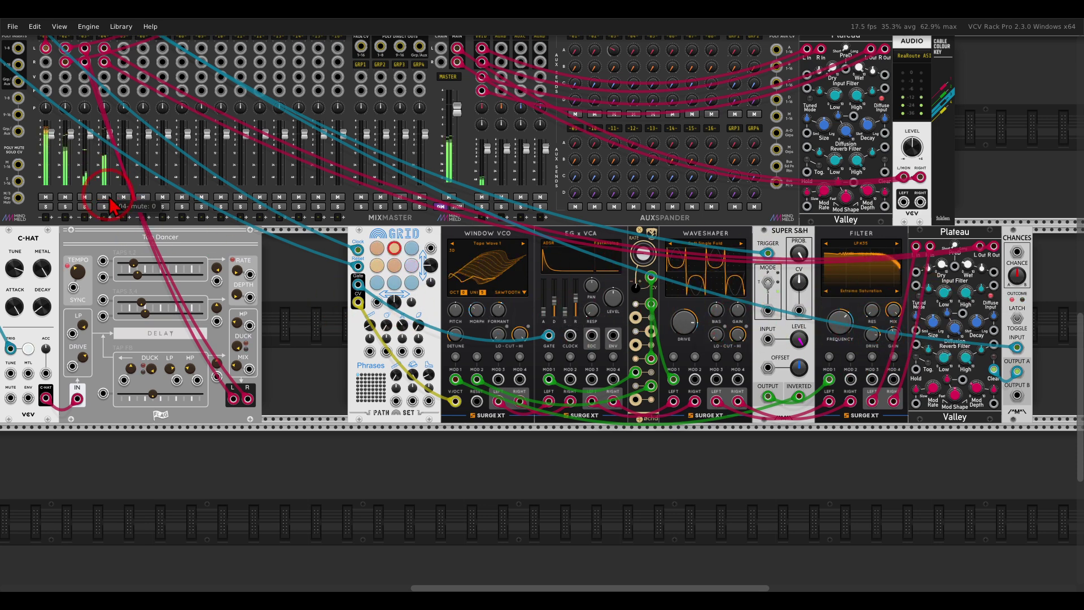
# - Inspect the track options of MixMaster channel 4 and close them again
pyautogui.moveTo(109, 198); pyautogui.dragTo(384, 287)
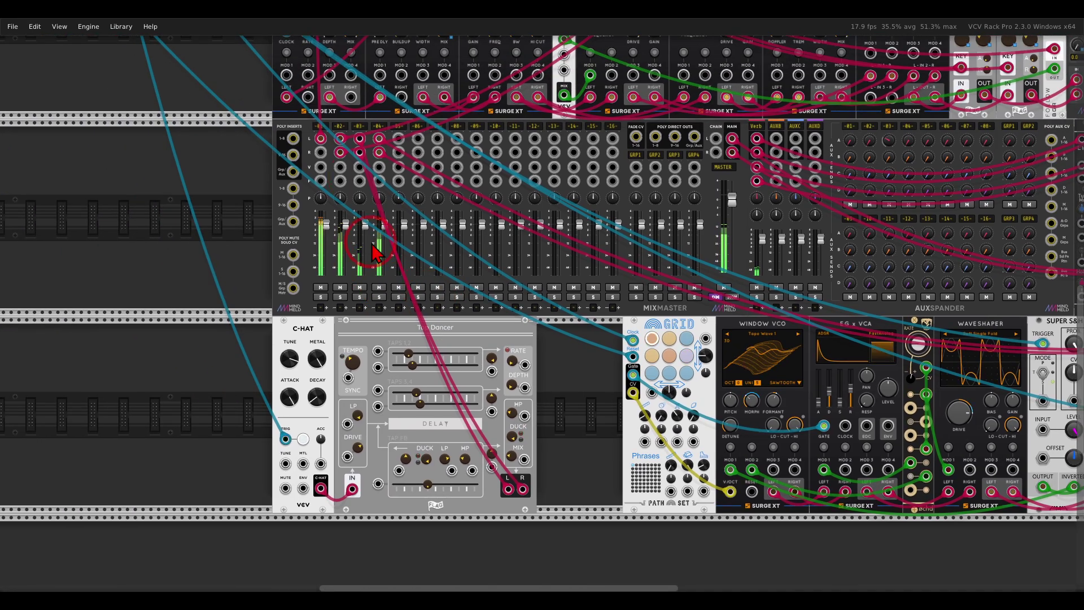
pyautogui.rightClick(376, 126)
pyautogui.moveTo(407, 154); pyautogui.dragTo(327, 169)
pyautogui.click(210, 169)
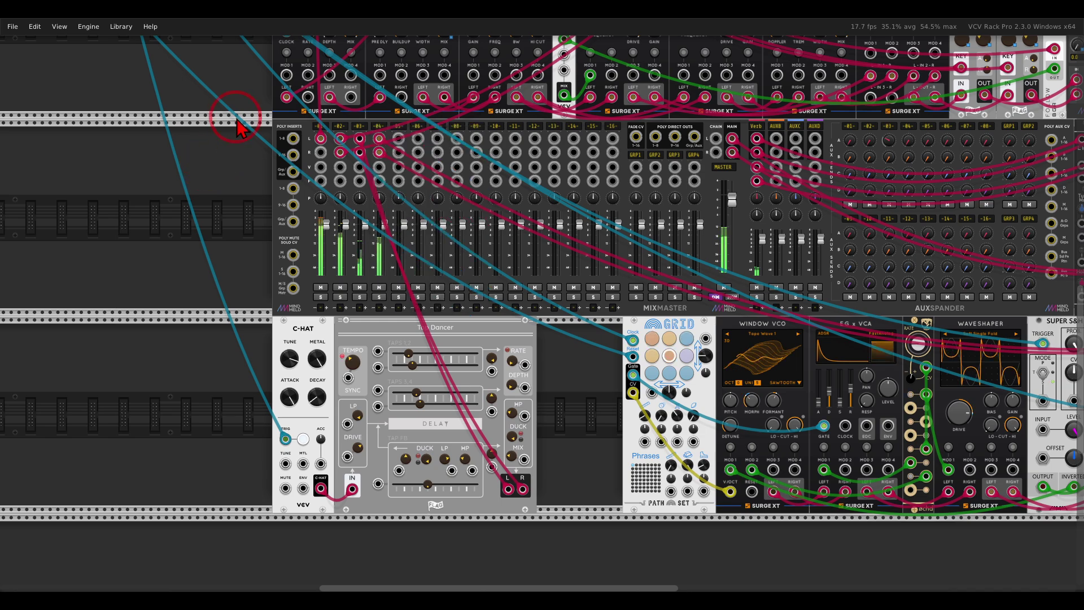
pyautogui.moveTo(229, 178); pyautogui.dragTo(232, 286)
pyautogui.scroll(8, 235, 290)
pyautogui.hscroll(1, 226, 362)
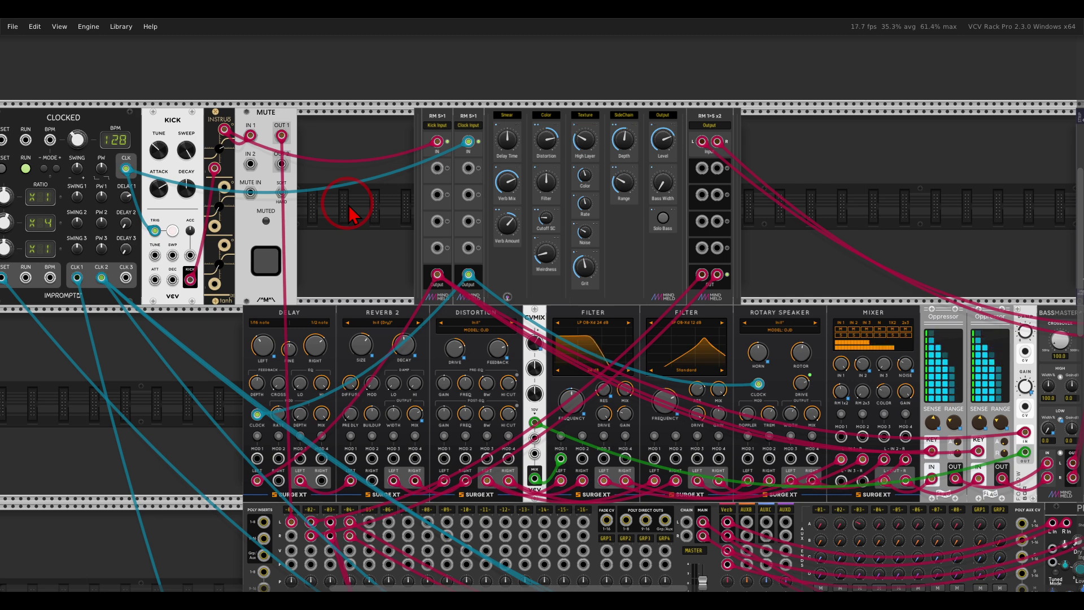
pyautogui.scroll(3, 592, 219)
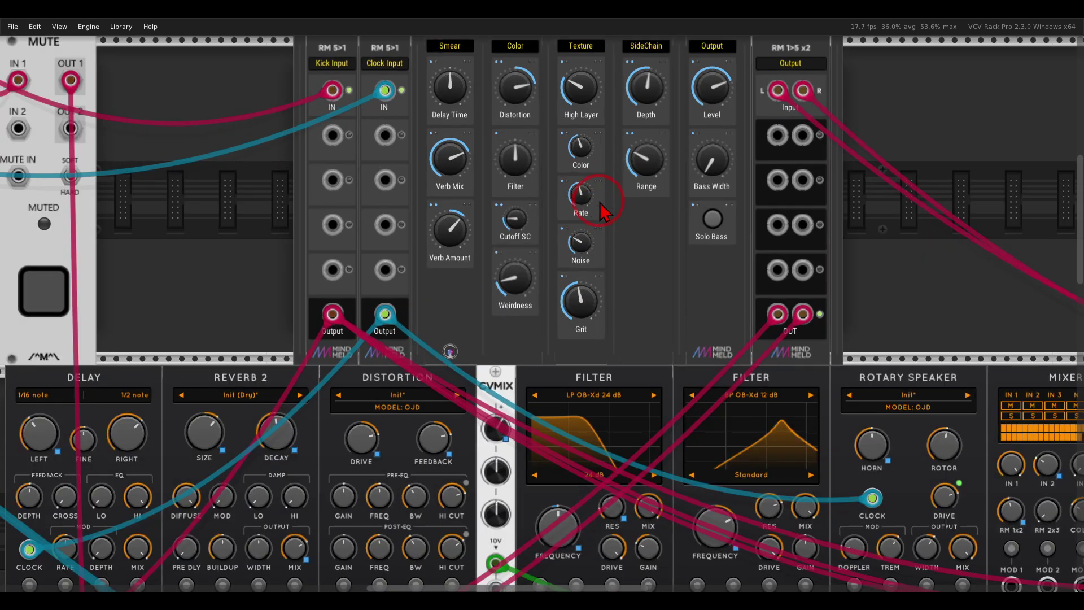
pyautogui.moveTo(601, 204); pyautogui.dragTo(557, 257)
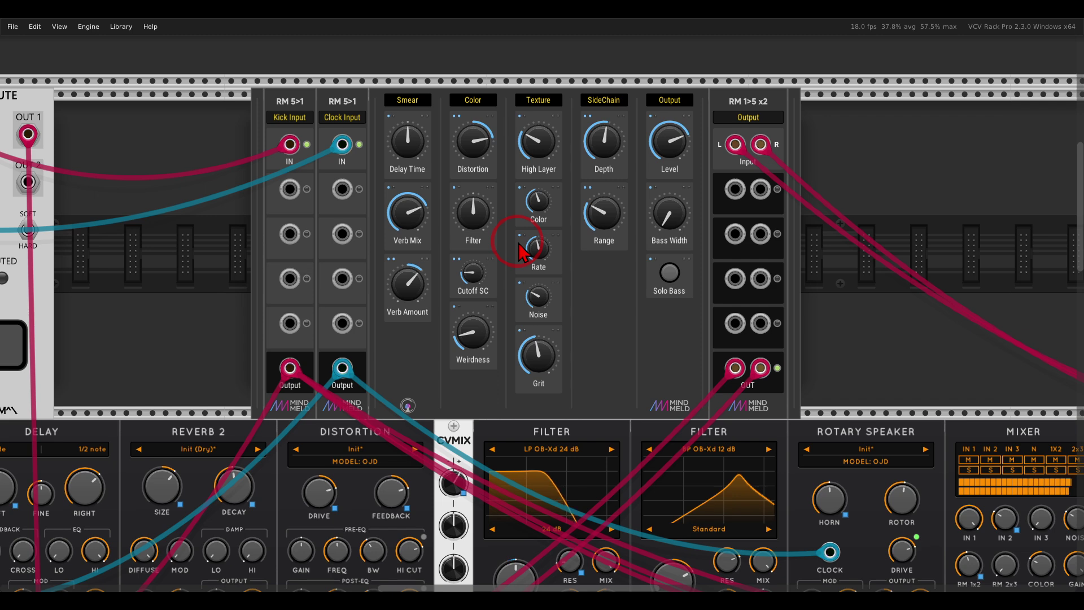
pyautogui.scroll(1, 520, 242)
pyautogui.moveTo(498, 210); pyautogui.dragTo(511, 228)
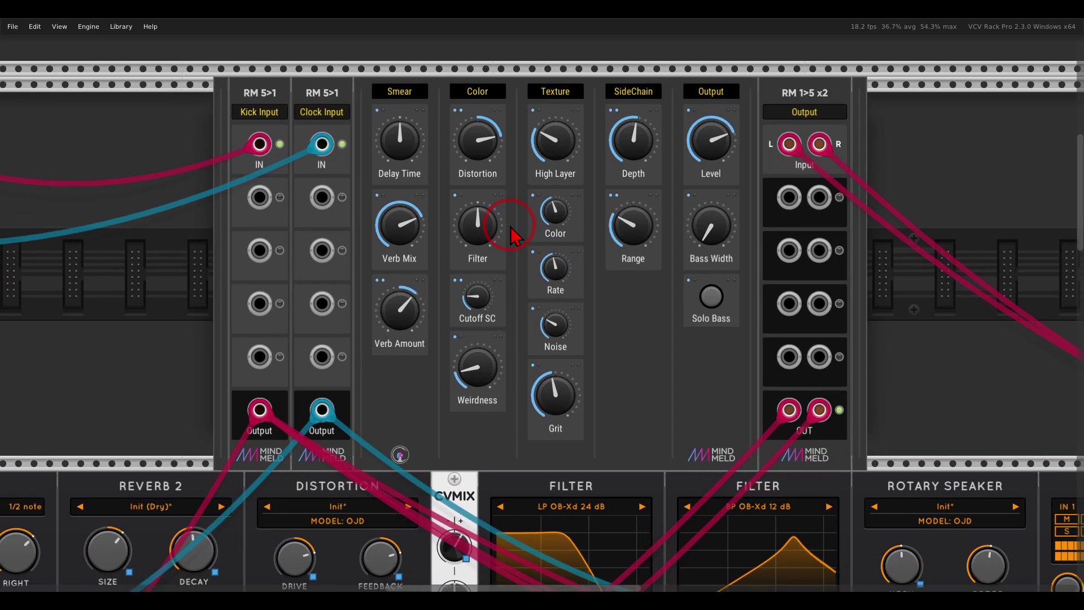